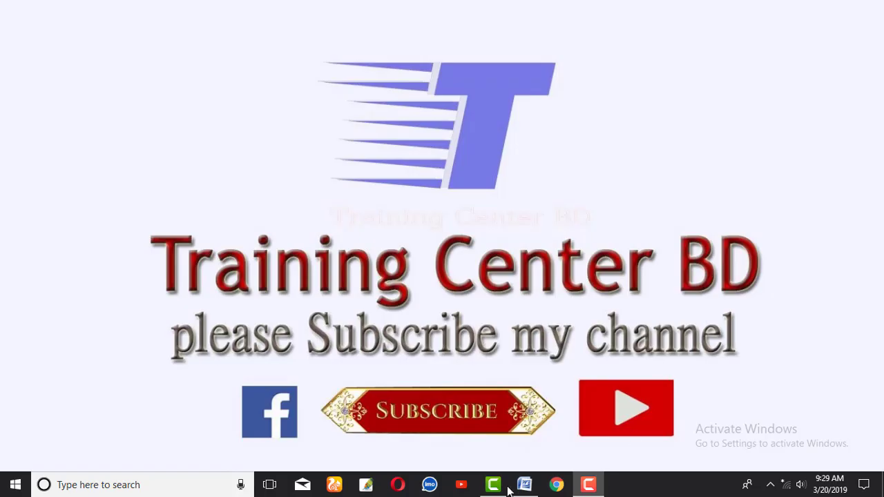
Bring the blank Word document to the front with the Insert ribbon showing.
left_click(524, 487)
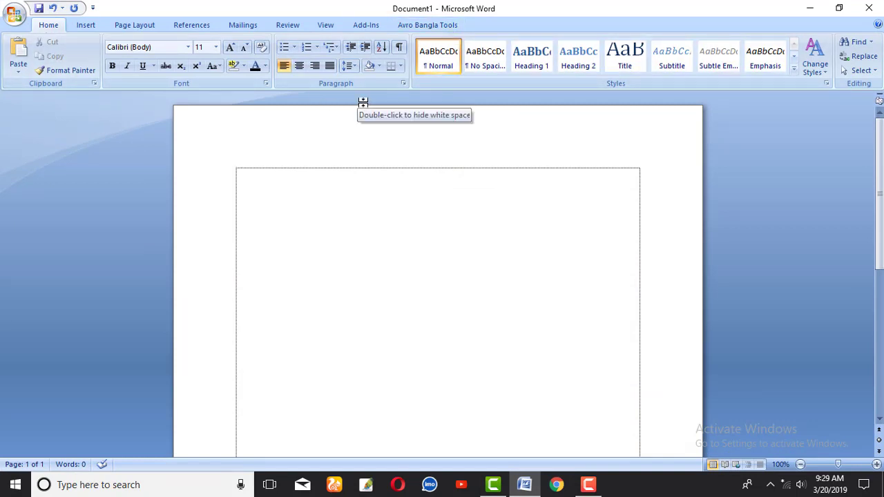
left_click(81, 26)
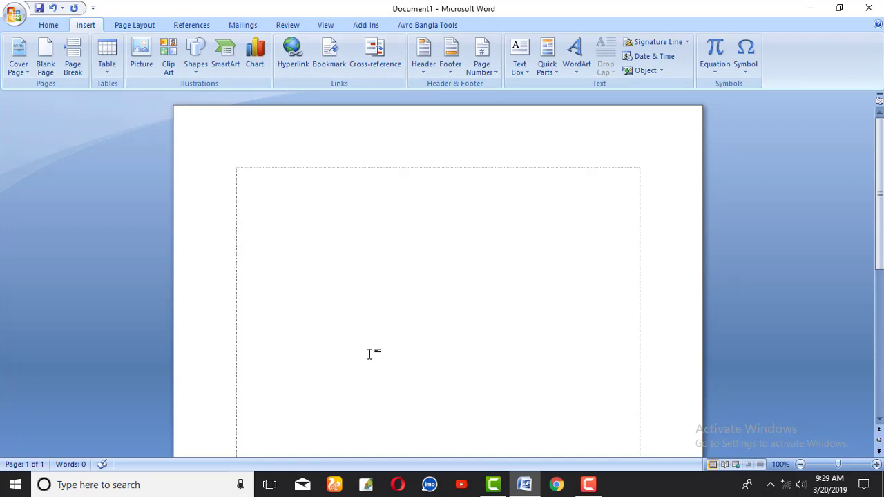
Insert the built-in Alphabet header, with its '[Type the document title]' placeholder over a double-line border.
left_click(423, 73)
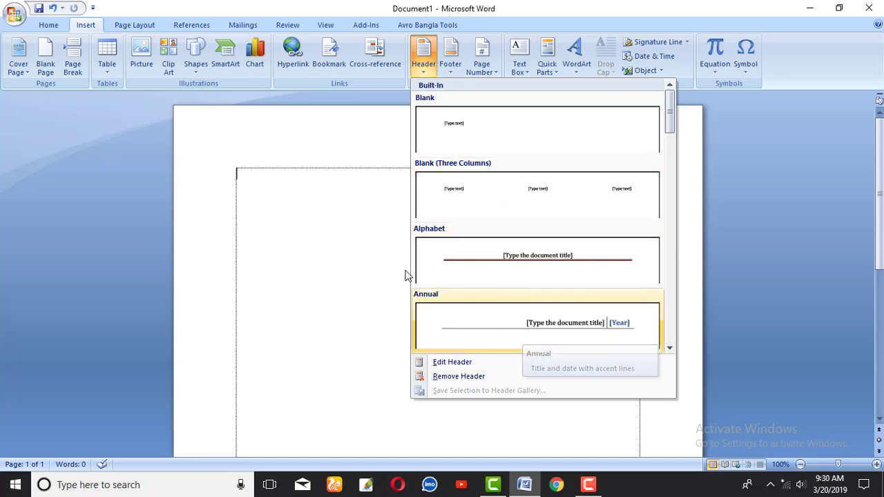
left_click(335, 256)
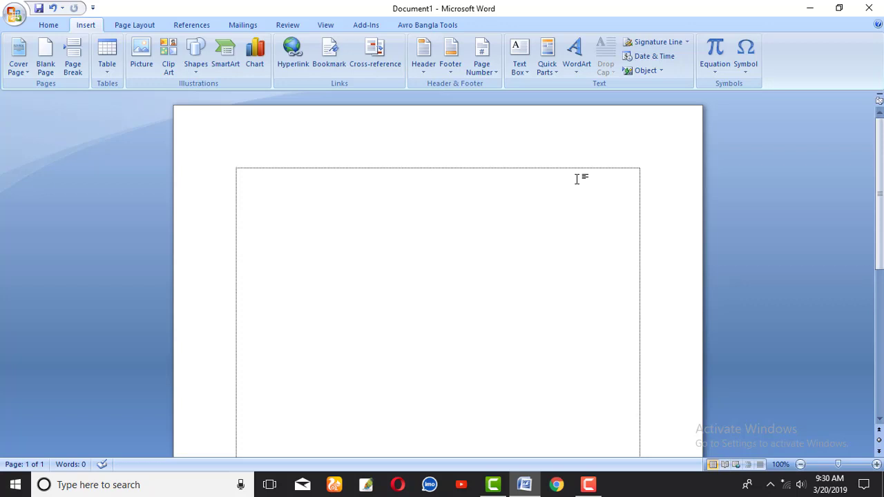
left_click(423, 66)
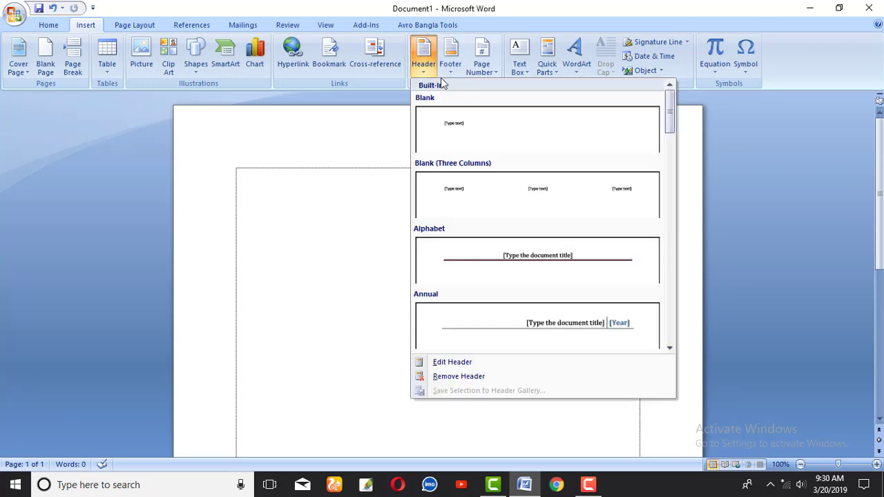
scroll(526, 276, "down", 5)
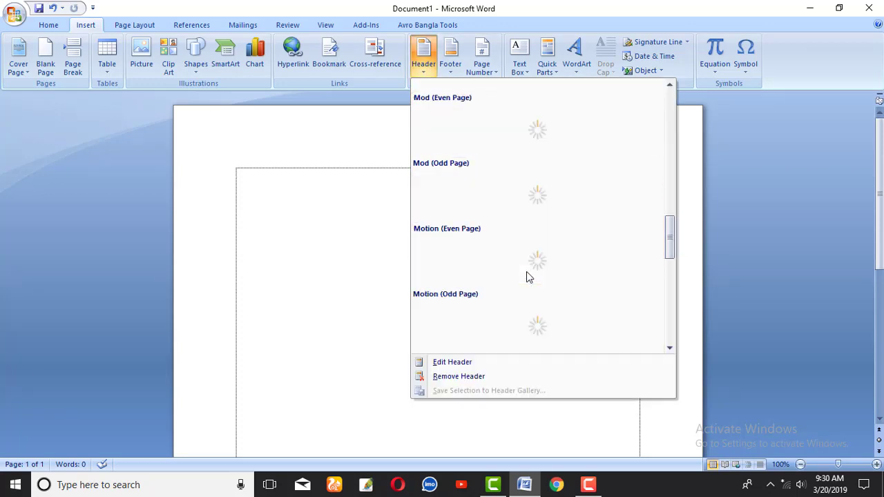
scroll(525, 290, "down", 2)
scroll(552, 208, "down", 2)
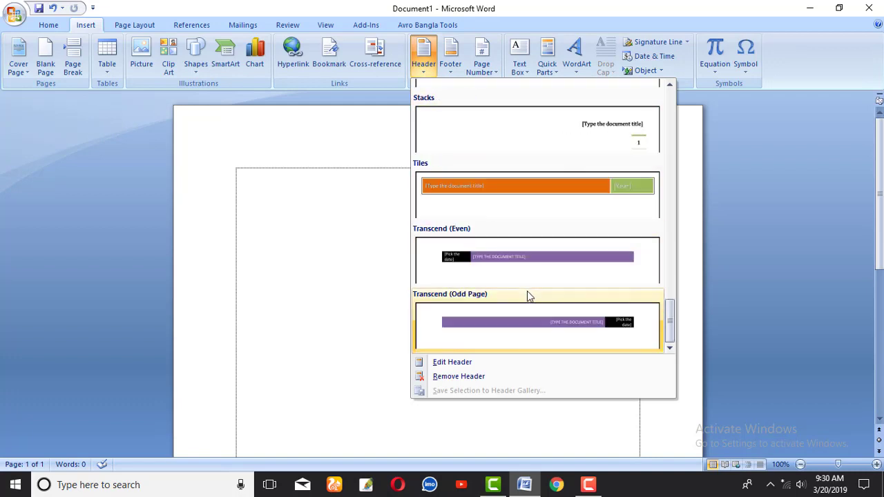
scroll(546, 324, "up", 5)
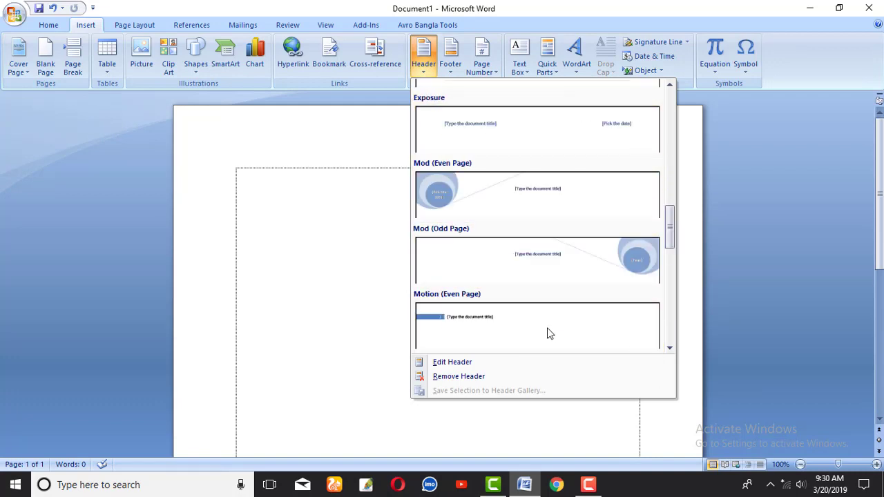
scroll(548, 332, "up", 4)
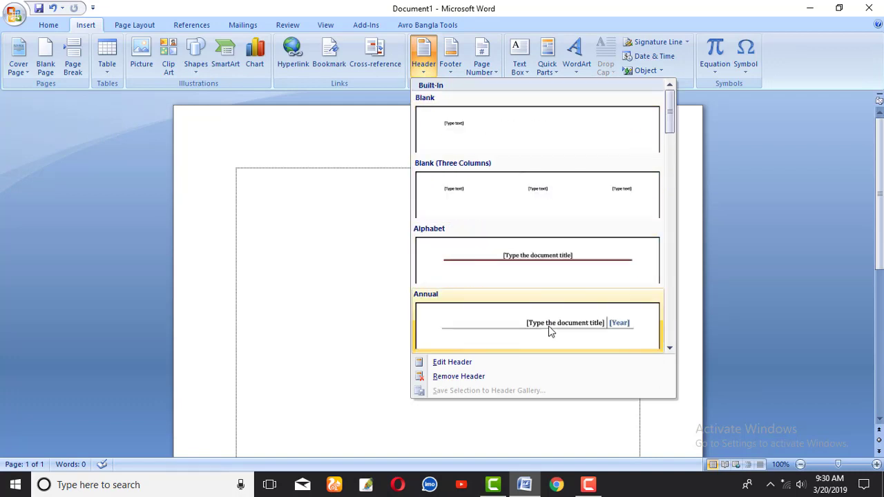
left_click(527, 267)
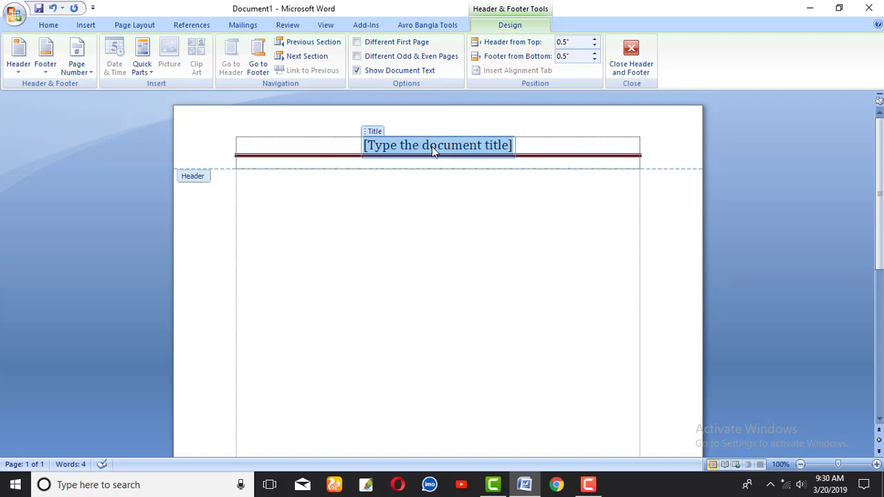
Replace the header title placeholder with 'Training center bd' and return to the page body.
key("Delete")
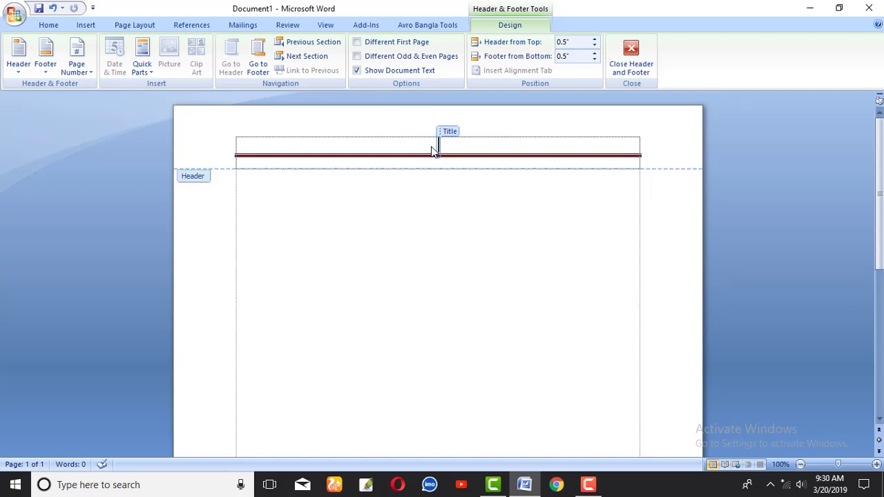
type("Traini")
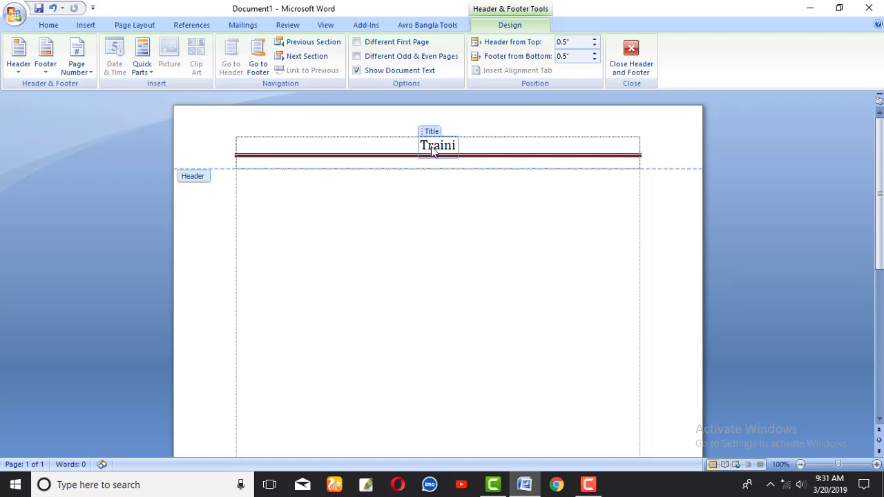
type("ng center bd")
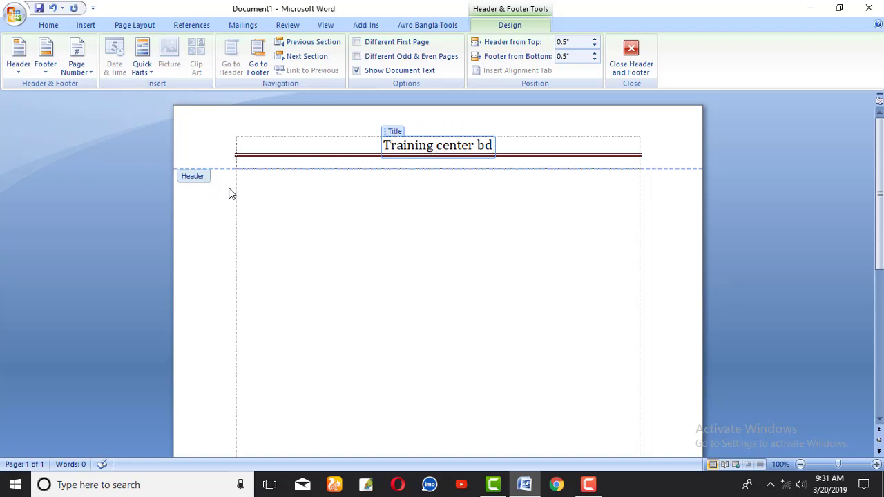
double_click(296, 187)
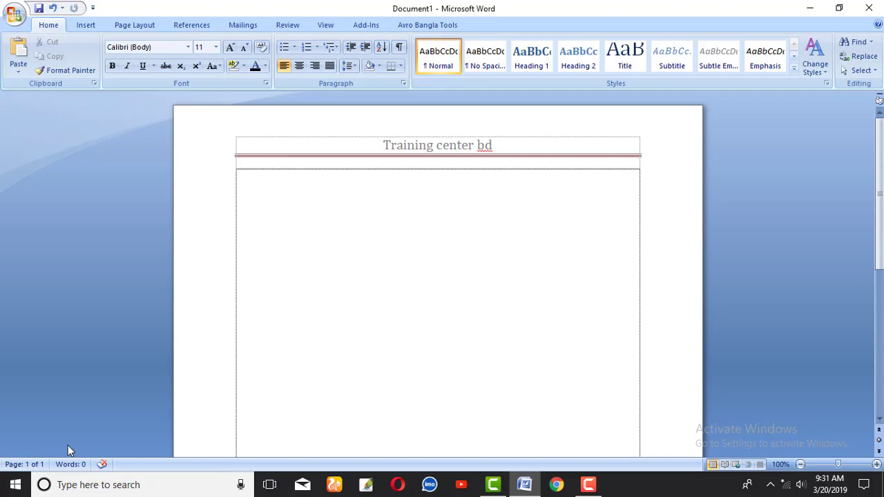
Insert blank pages so the document runs to 14 pages.
left_click(83, 27)
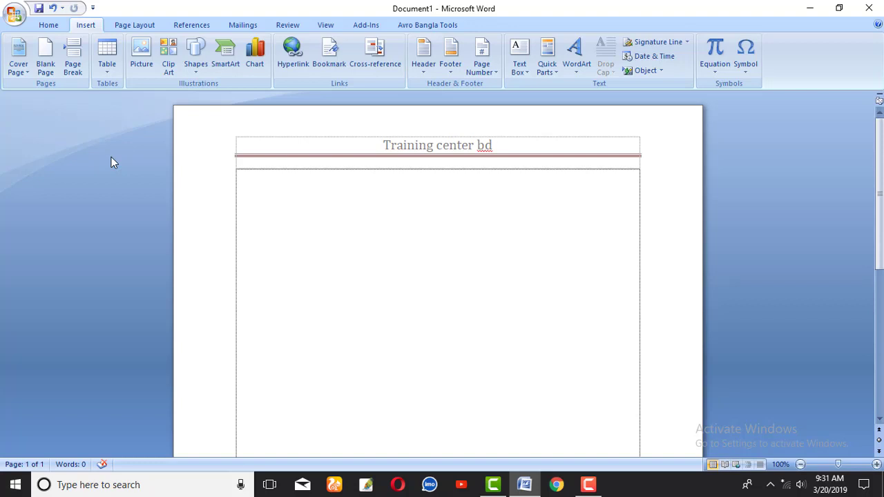
left_click(50, 60)
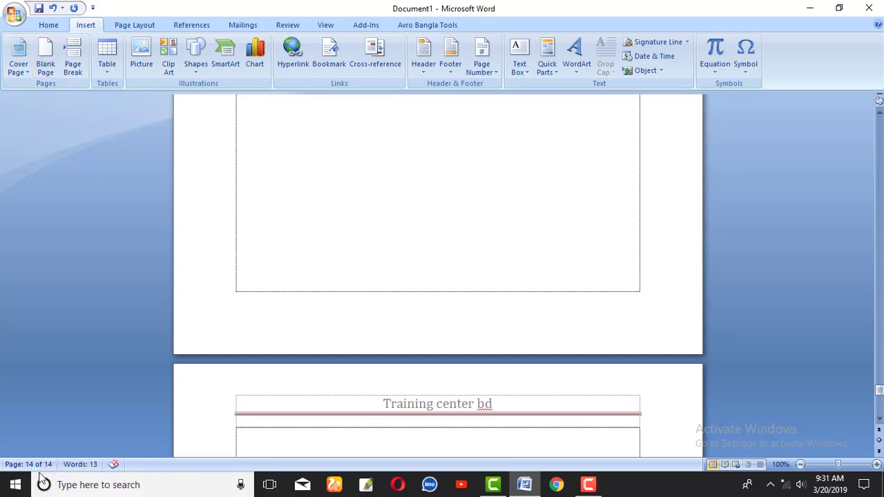
scroll(290, 428, "down", 3)
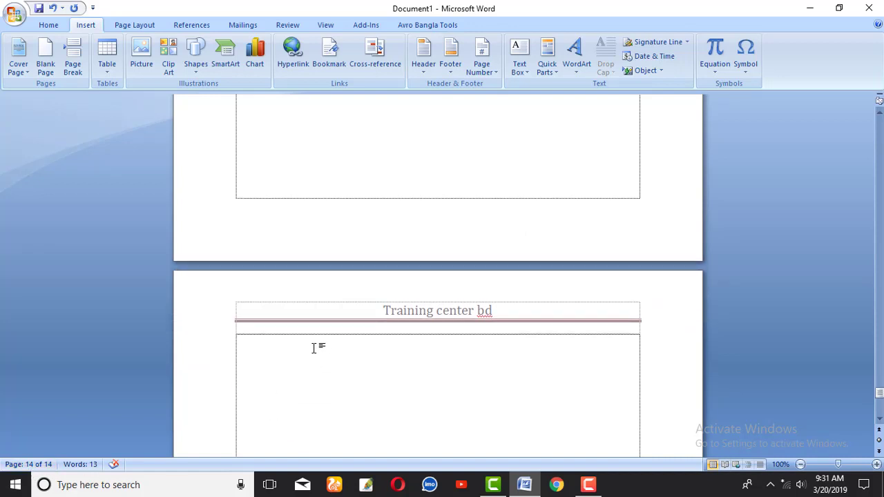
scroll(311, 348, "down", 7)
scroll(316, 368, "down", 6)
scroll(319, 374, "down", 1)
Scroll back up through the 14 pages to page 1, checking each carries the header.
scroll(319, 374, "up", 1)
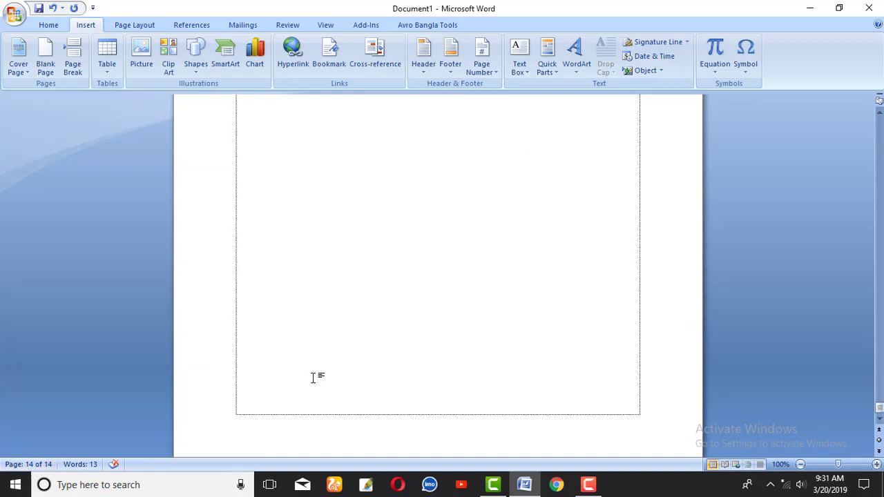
scroll(320, 374, "up", 1)
scroll(316, 376, "up", 10)
scroll(314, 376, "up", 5)
scroll(314, 377, "up", 1)
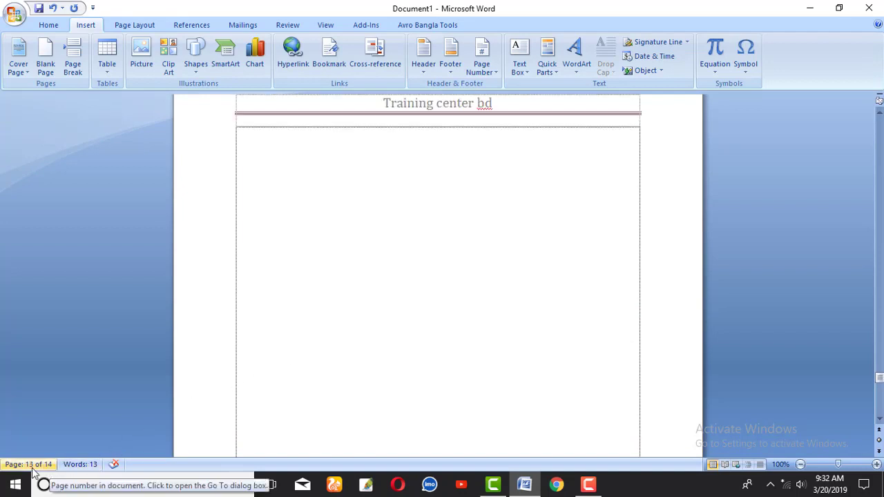
scroll(485, 239, "up", 2)
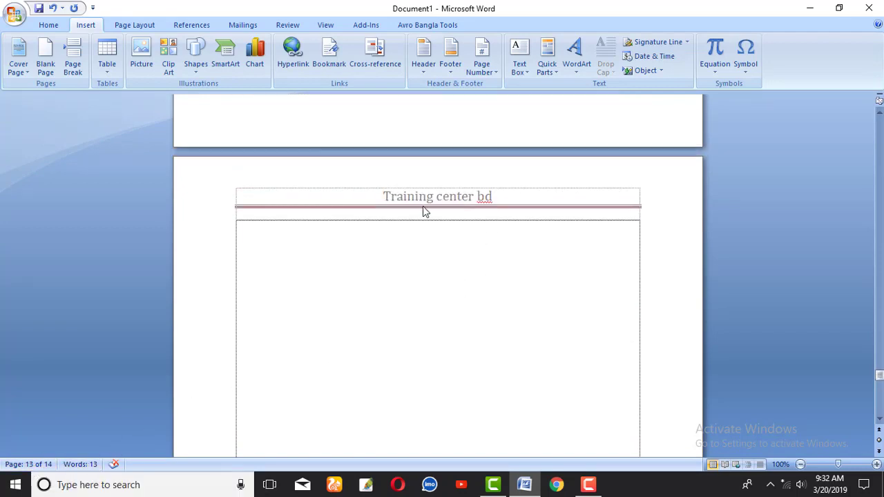
scroll(499, 388, "up", 5)
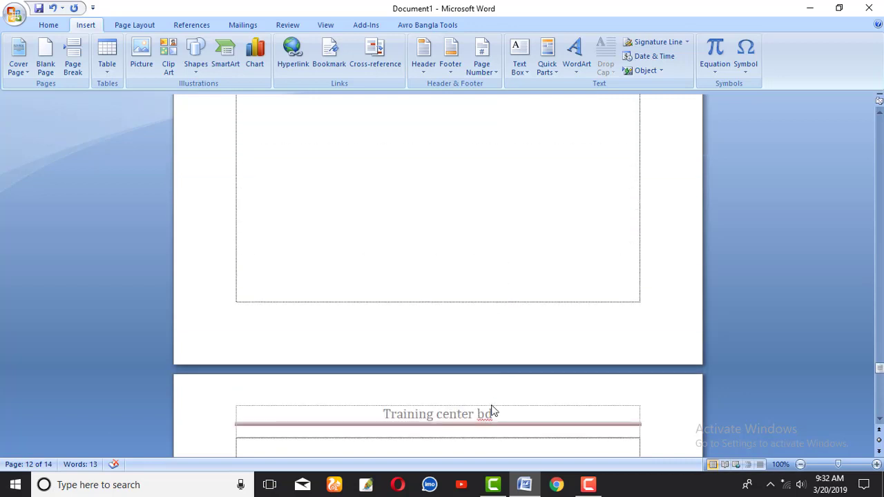
scroll(490, 410, "up", 2)
scroll(463, 374, "down", 7)
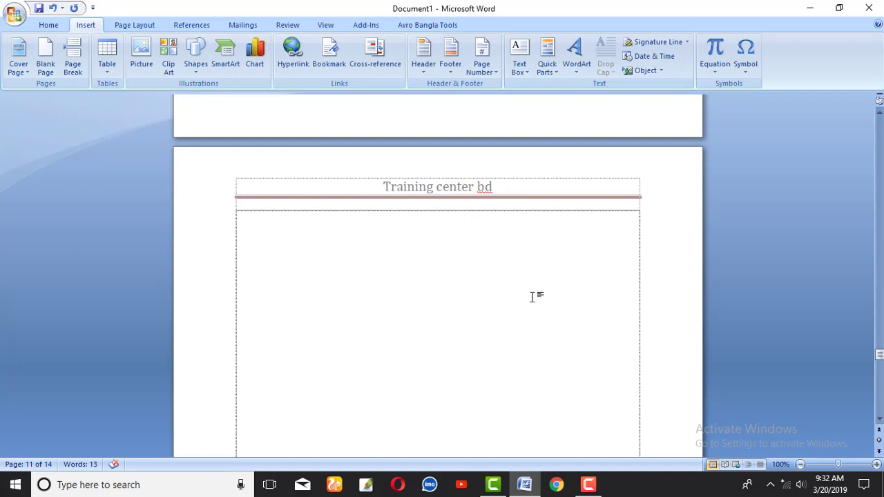
scroll(515, 351, "up", 6)
scroll(514, 351, "up", 6)
scroll(514, 351, "up", 6)
scroll(514, 349, "up", 7)
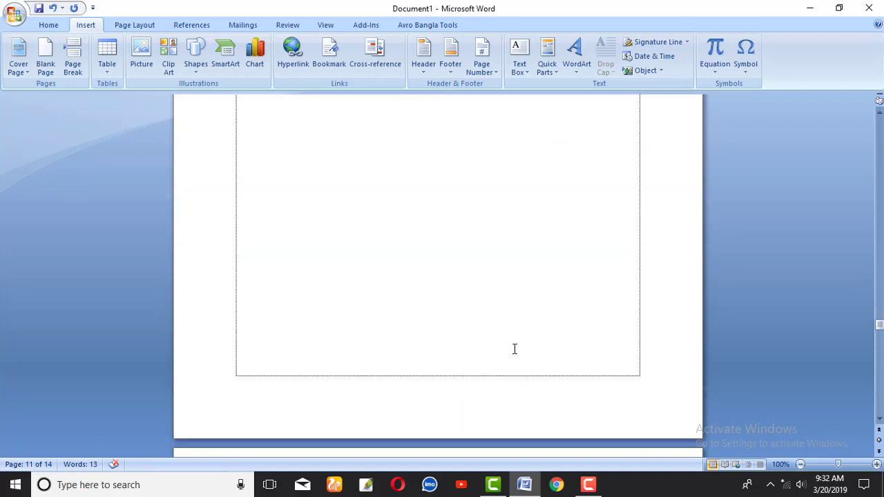
scroll(513, 349, "up", 7)
scroll(513, 349, "up", 6)
scroll(513, 349, "up", 6)
scroll(513, 348, "up", 6)
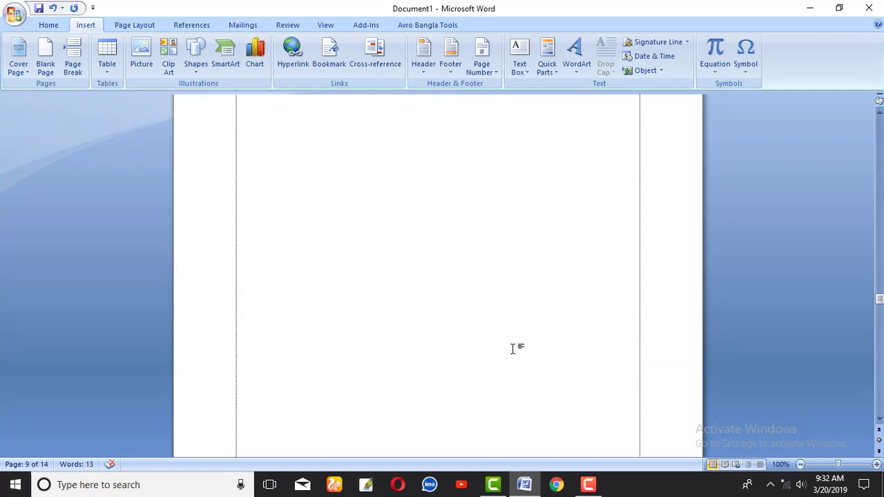
scroll(513, 349, "up", 5)
scroll(513, 351, "up", 6)
scroll(513, 347, "down", 7)
scroll(513, 347, "up", 10)
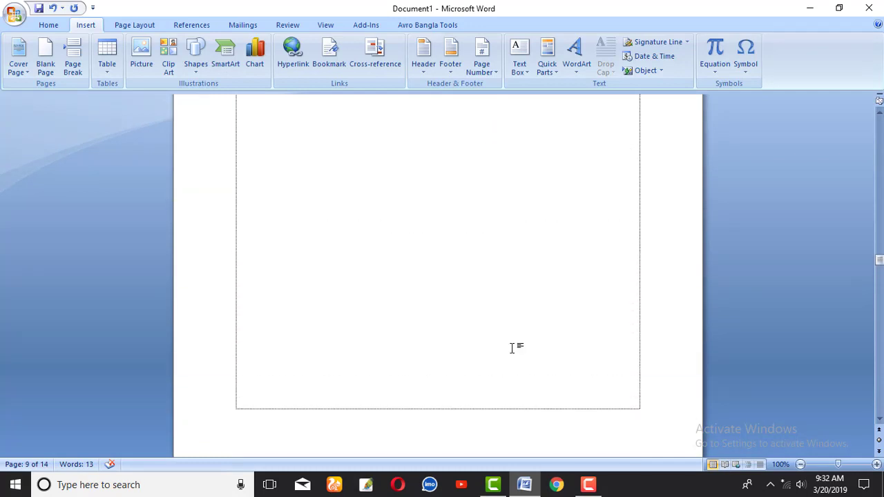
scroll(513, 347, "up", 2)
left_click_drag(878, 275, 878, 256)
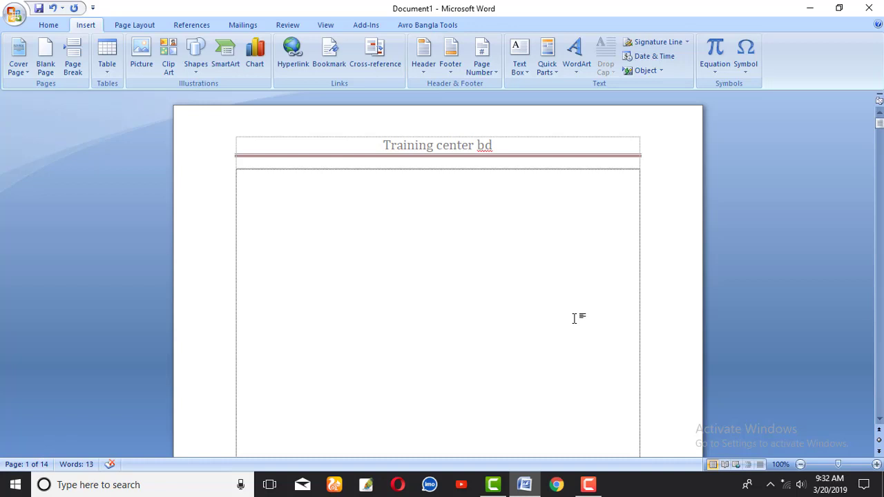
Select all body content and delete it, then return to the top of page 1.
key("ctrl+a")
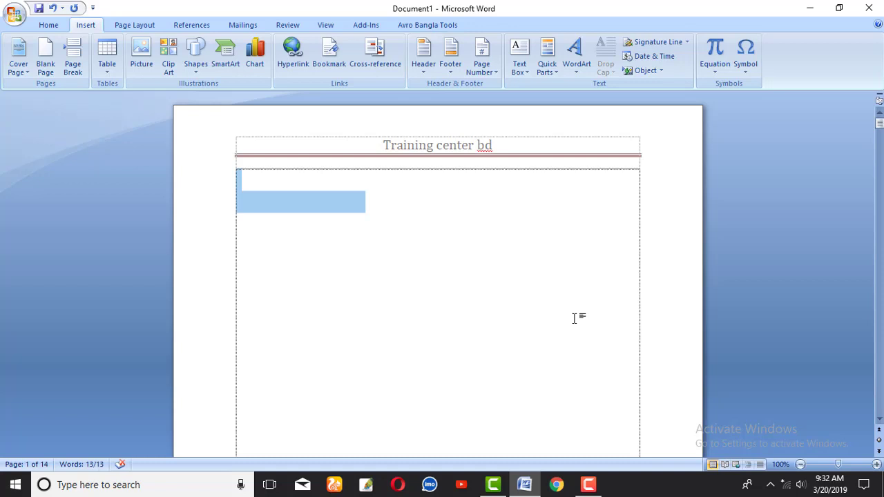
key("Delete")
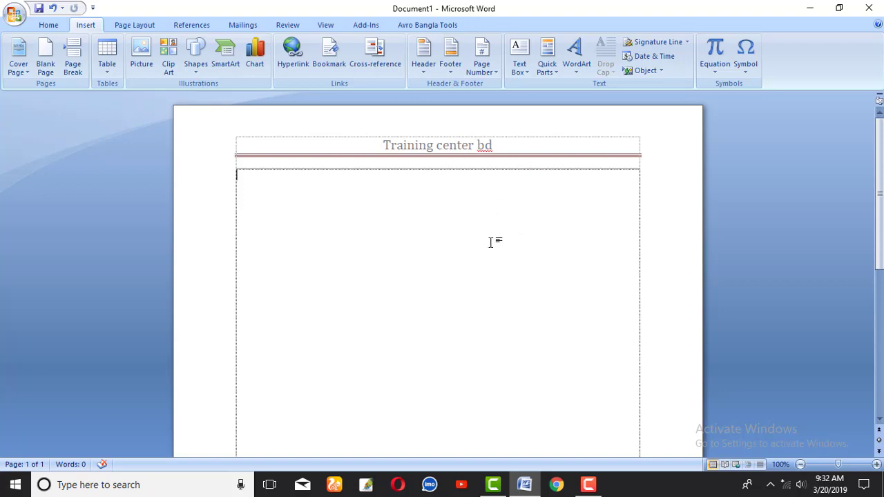
scroll(490, 241, "down", 5)
scroll(491, 255, "down", 5)
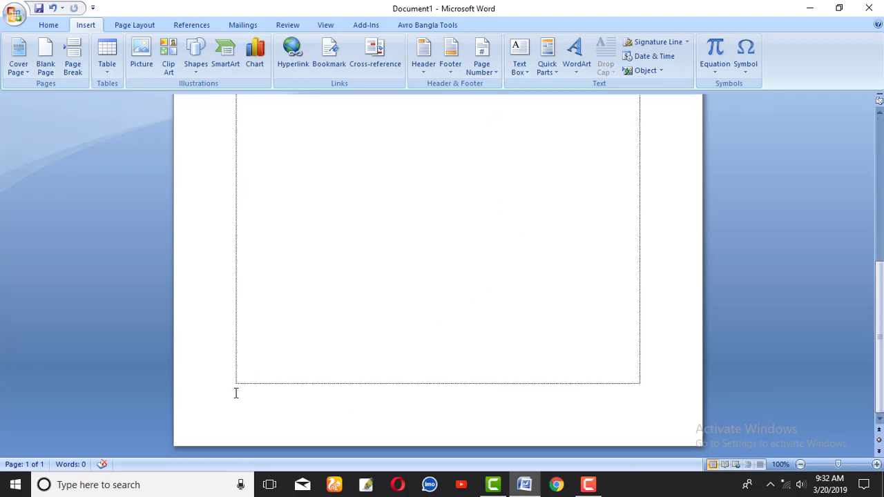
left_click_drag(235, 393, 341, 403)
scroll(387, 387, "up", 5)
scroll(426, 365, "up", 5)
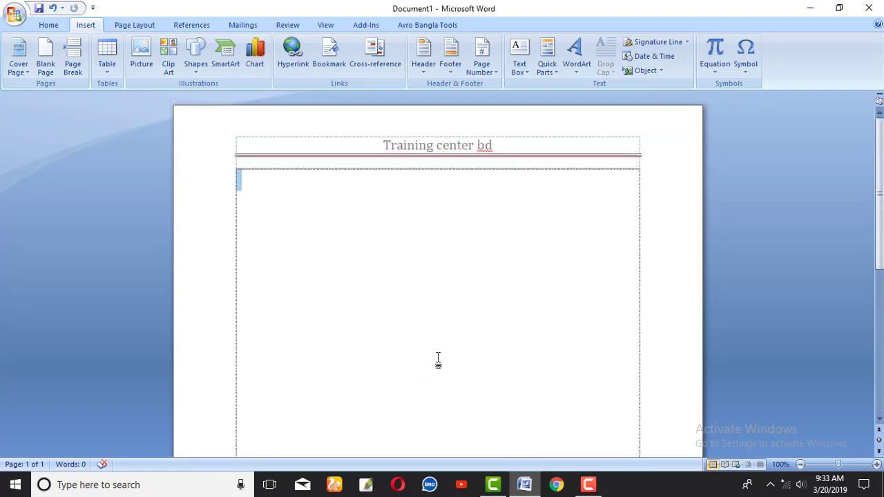
Insert a Blank footer at the bottom of the page.
left_click(450, 61)
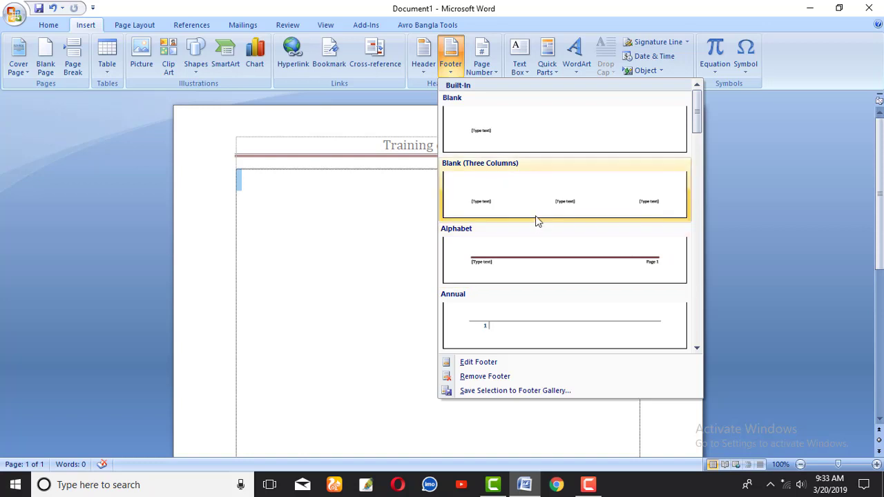
scroll(549, 297, "down", 3)
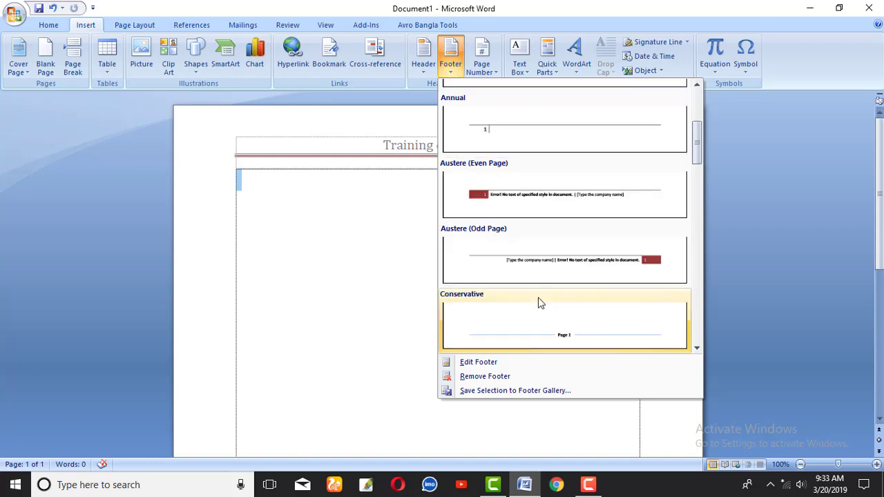
scroll(538, 301, "up", 3)
left_click(489, 141)
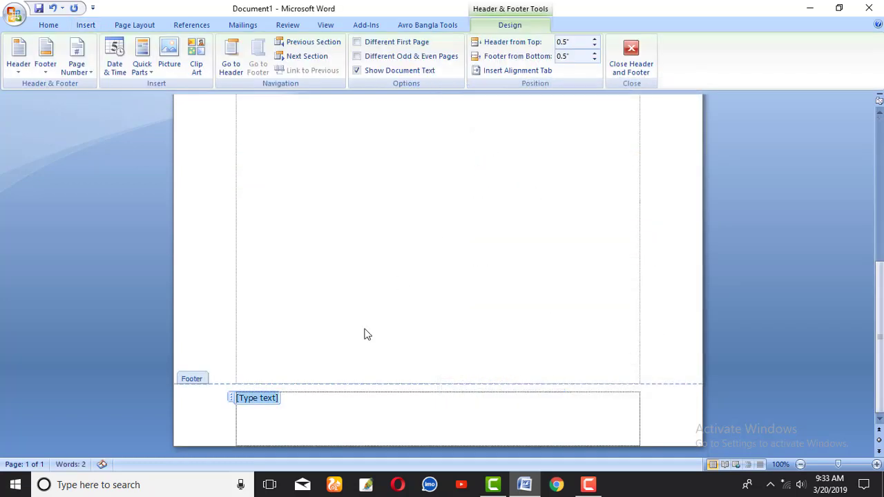
scroll(310, 405, "up", 5)
scroll(351, 390, "up", 5)
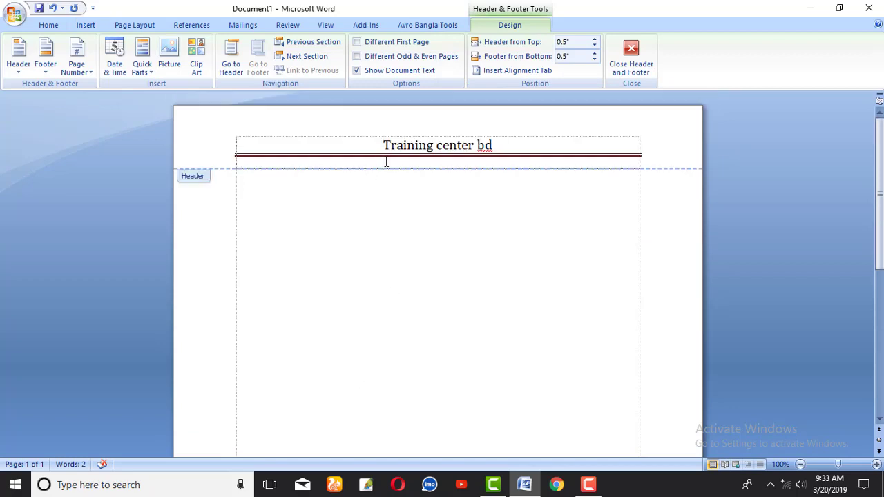
scroll(432, 352, "down", 5)
scroll(272, 397, "down", 5)
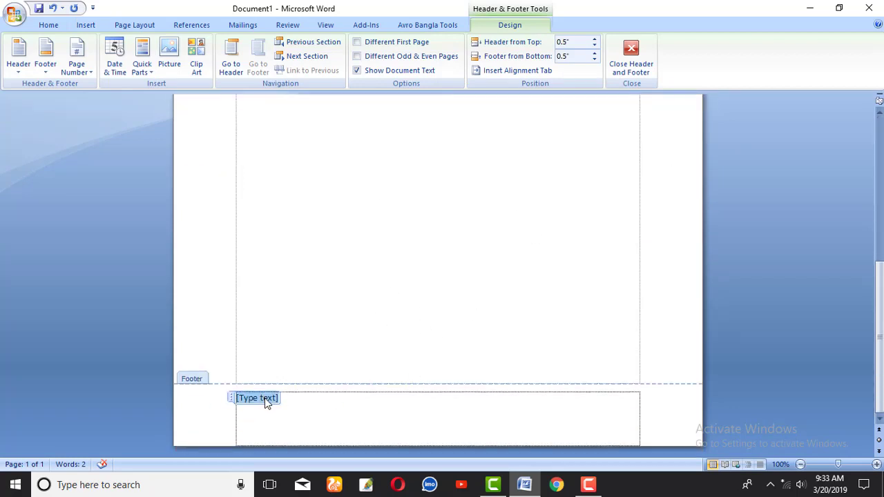
Replace the footer's [Type text] placeholder with 'Training center bd'.
key("Delete")
type("r bd")
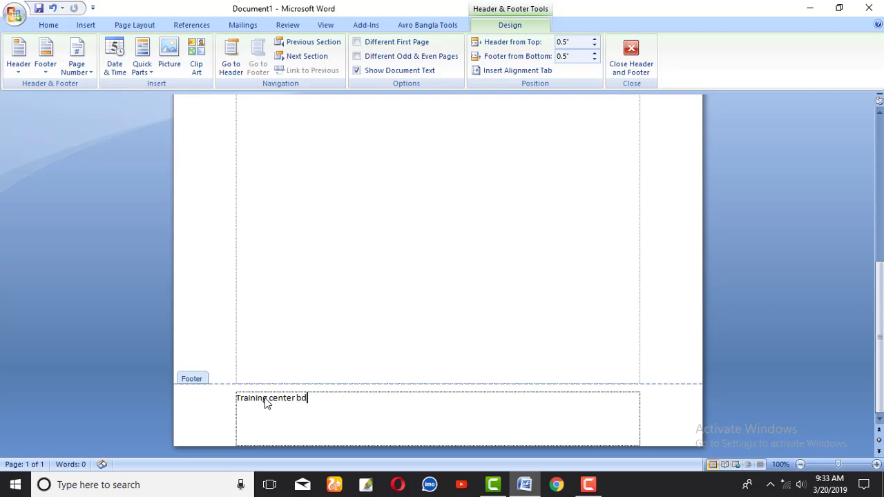
scroll(349, 271, "up", 10)
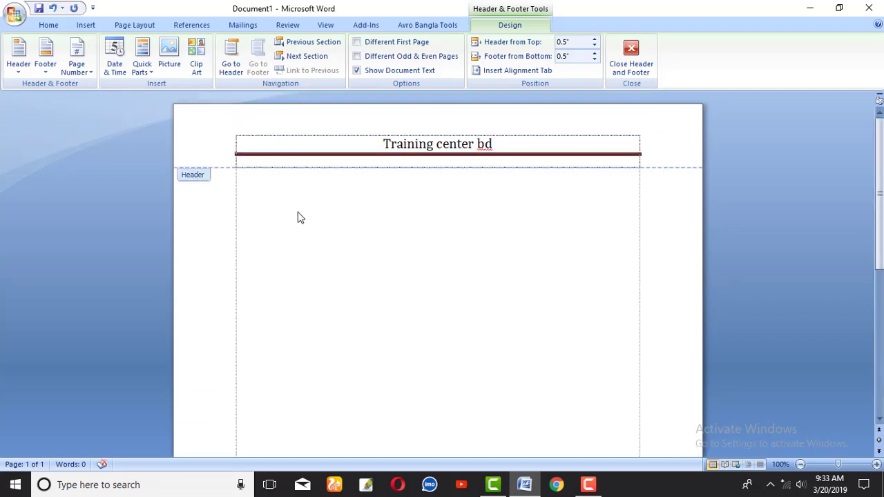
Close header and footer editing to return to the page body.
double_click(240, 180)
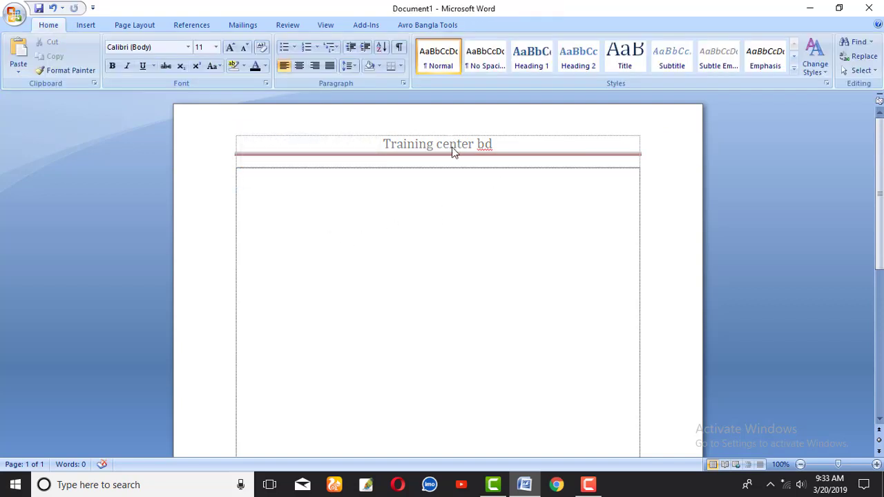
scroll(457, 207, "down", 5)
scroll(441, 297, "down", 5)
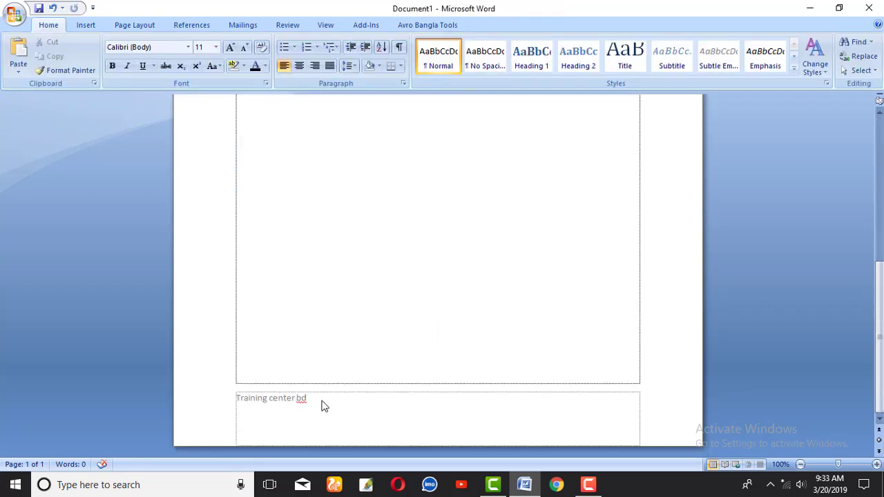
scroll(321, 279, "up", 5)
Add pages so the document runs to four pages.
left_click(84, 27)
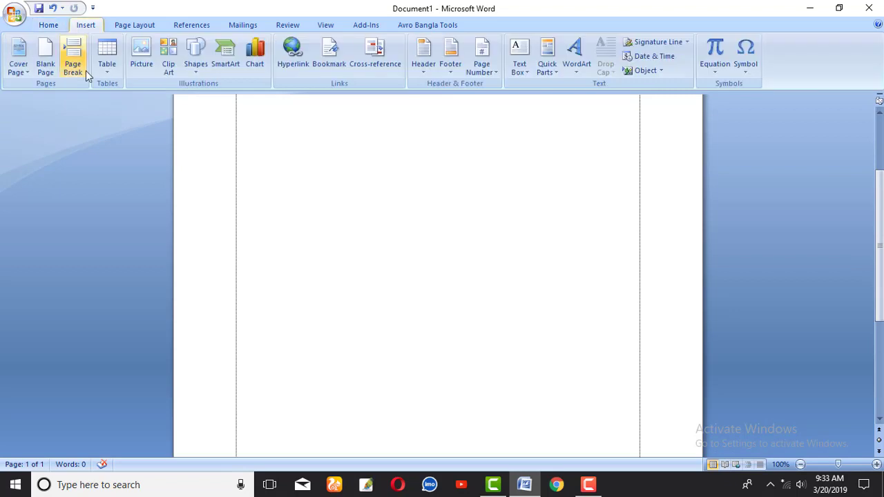
left_click(48, 55)
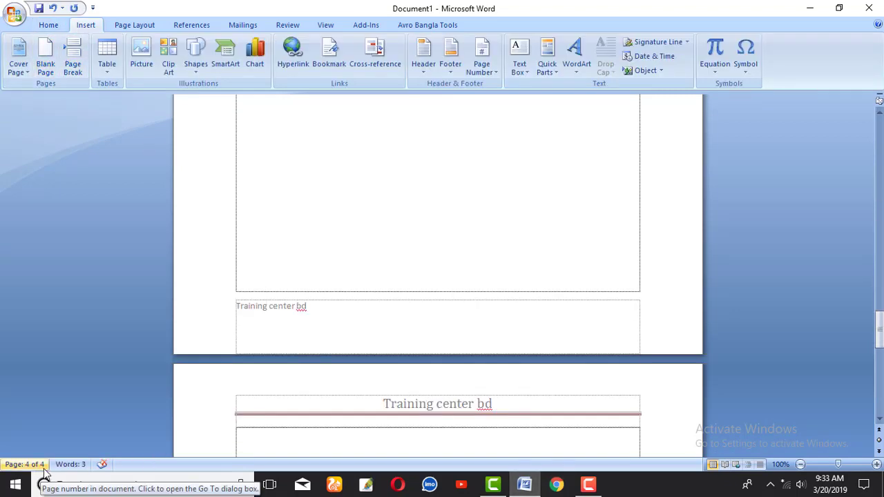
scroll(441, 386, "down", 5)
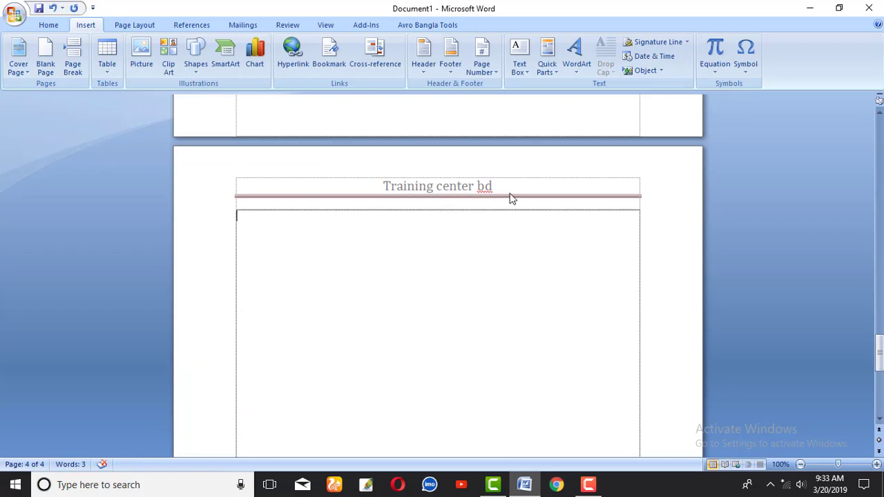
scroll(427, 381, "down", 3)
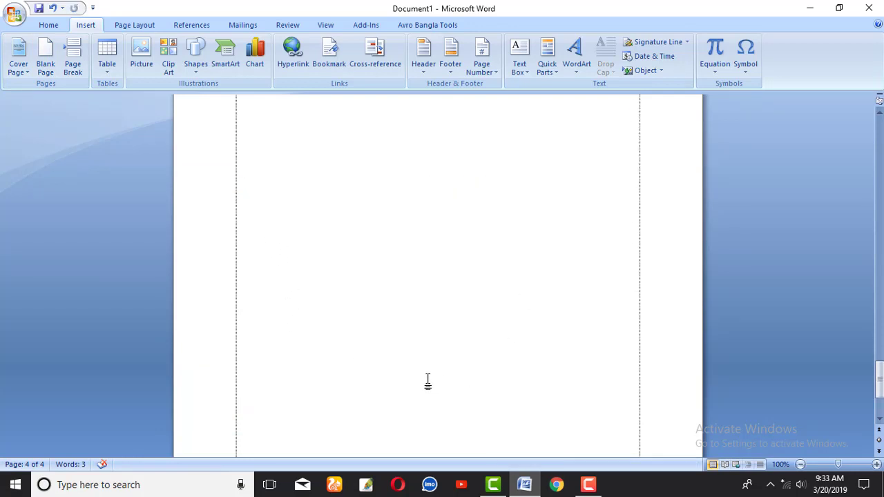
scroll(428, 381, "down", 2)
scroll(324, 395, "down", 6)
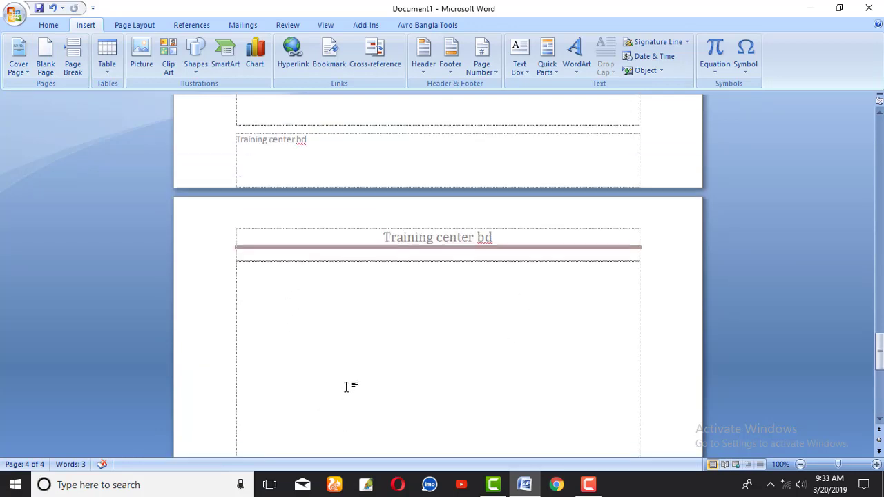
scroll(345, 387, "down", 5)
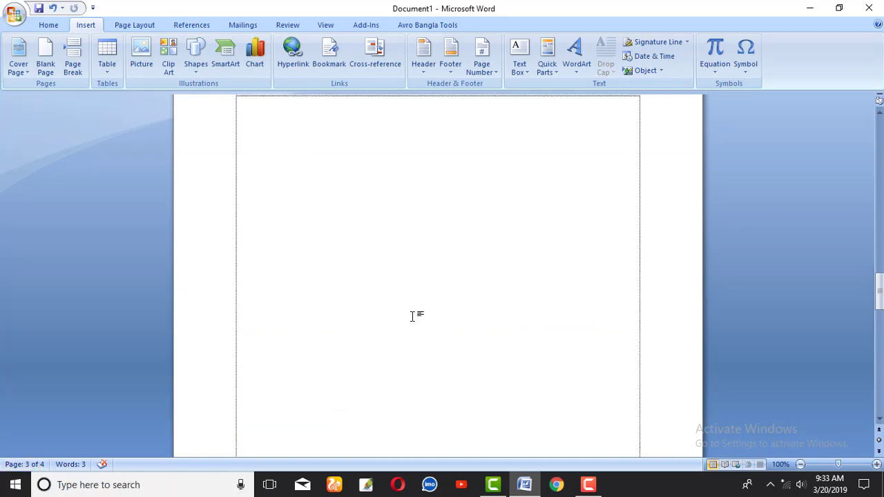
scroll(413, 316, "up", 3)
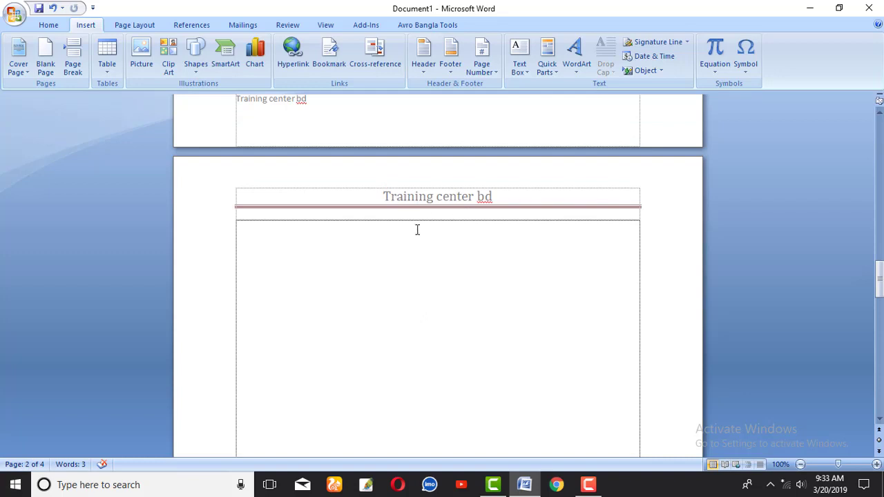
scroll(462, 286, "down", 5)
scroll(416, 345, "down", 2)
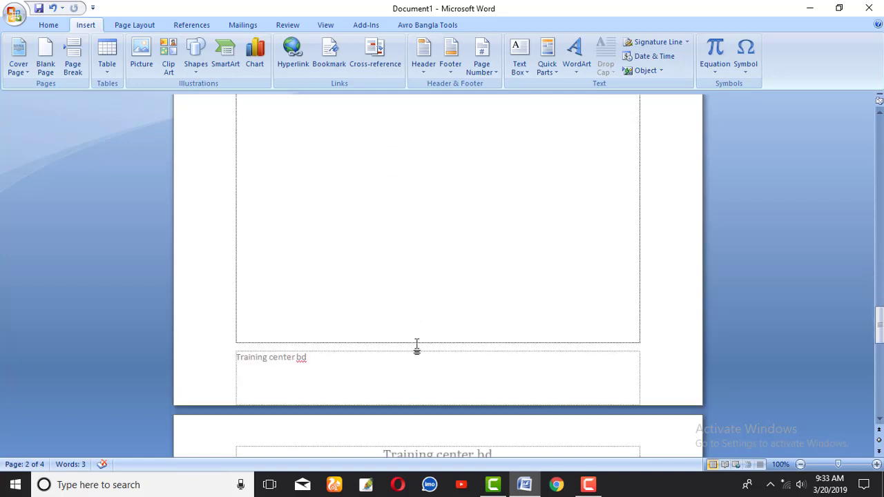
Scroll through the four pages to check each shows the 'Training center bd' header and footer.
scroll(495, 339, "up", 4)
scroll(499, 315, "up", 7)
scroll(487, 365, "up", 5)
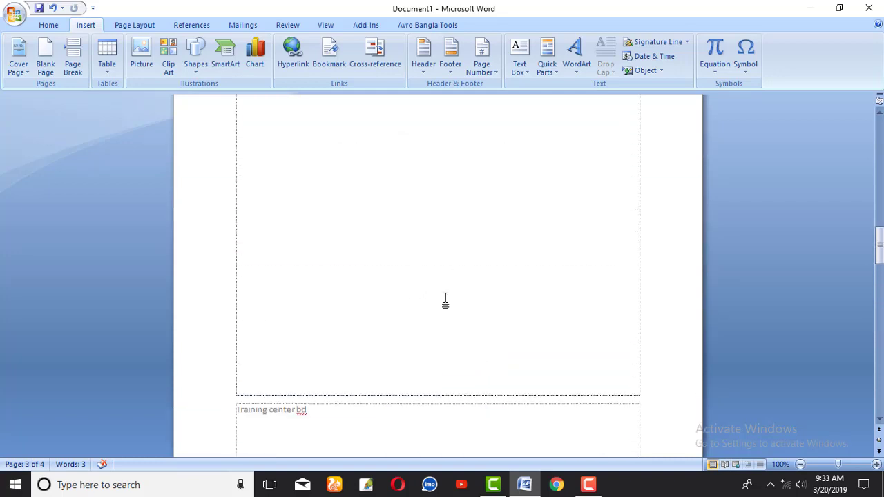
scroll(445, 300, "up", 5)
scroll(442, 312, "up", 10)
scroll(428, 319, "up", 4)
scroll(408, 363, "up", 2)
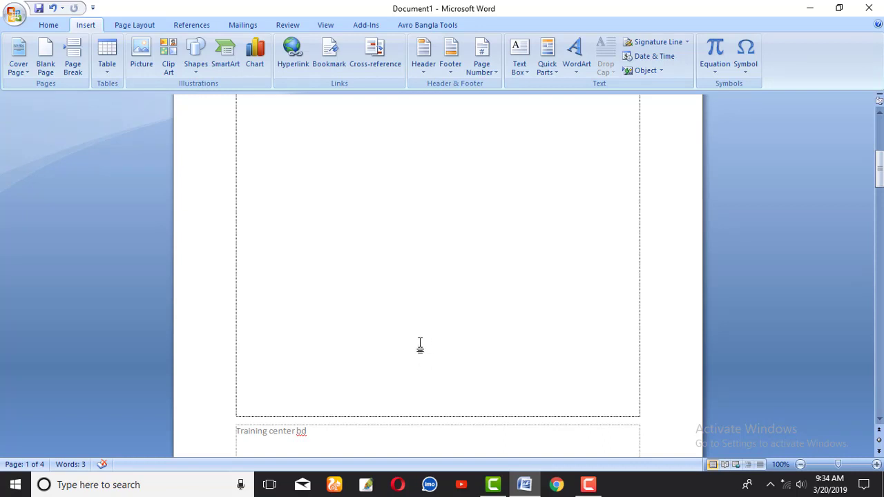
scroll(411, 348, "down", 5)
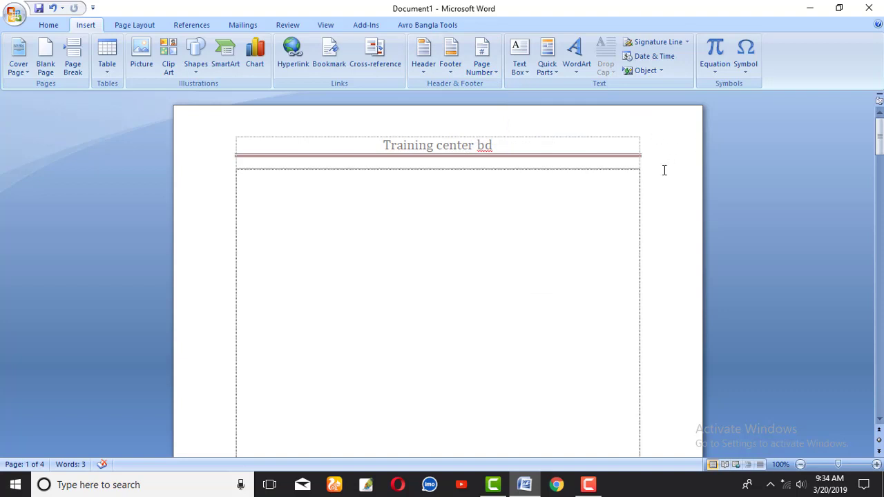
scroll(563, 324, "down", 10)
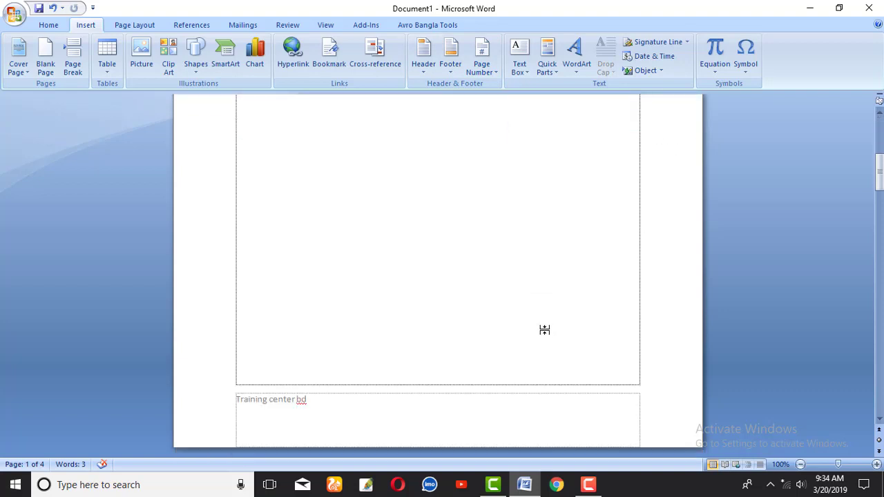
scroll(558, 329, "down", 5)
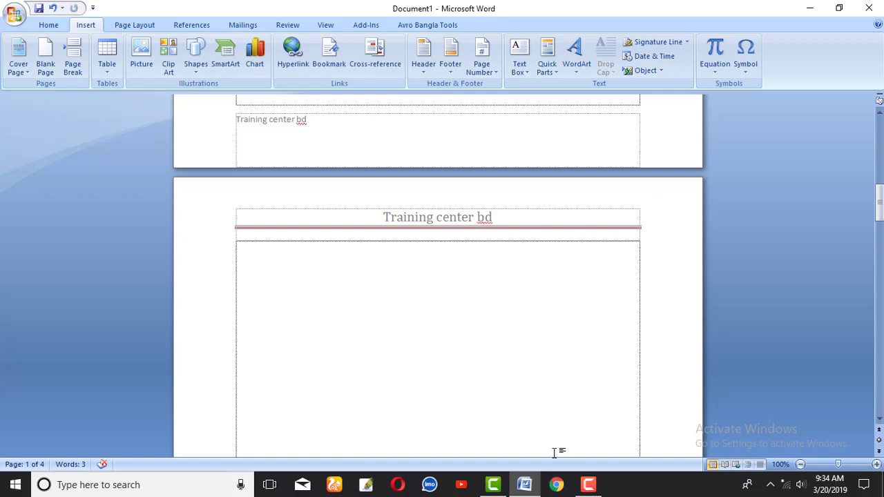
scroll(539, 407, "up", 4)
scroll(552, 373, "up", 12)
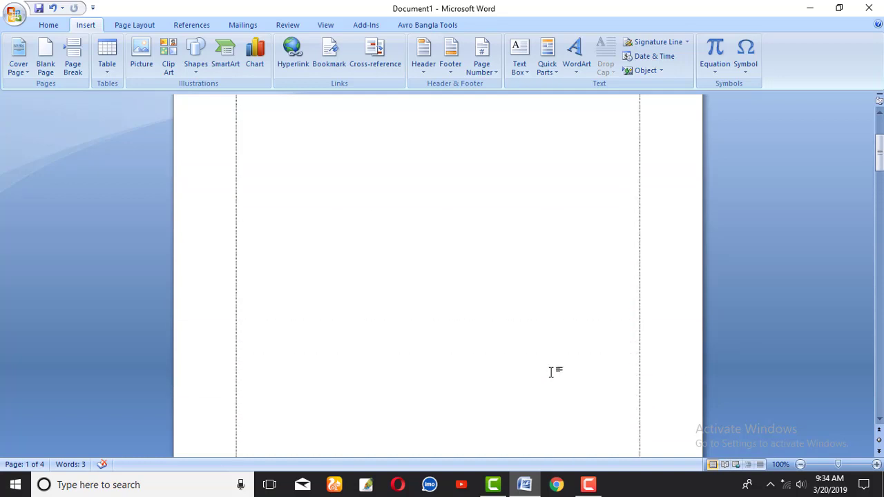
scroll(549, 368, "up", 2)
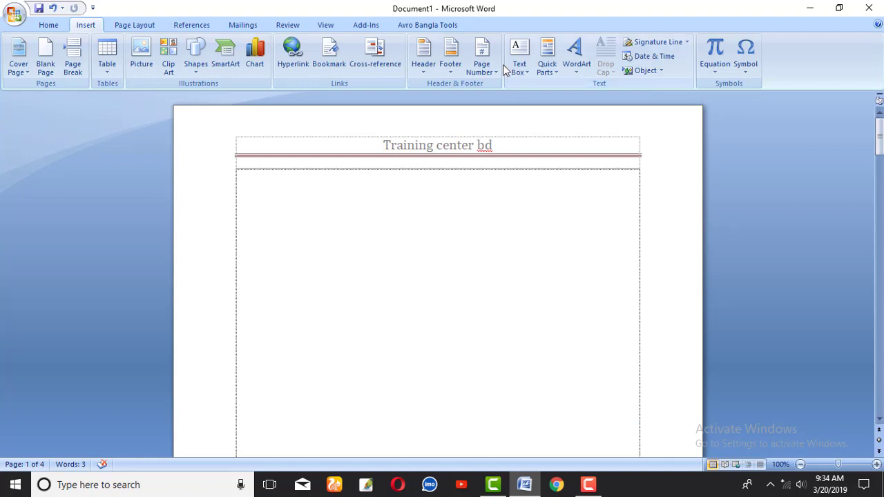
Show the Top of Page number gallery scrolled down to the With Shapes designs like Circle.
left_click(484, 69)
mouse_move(508, 90)
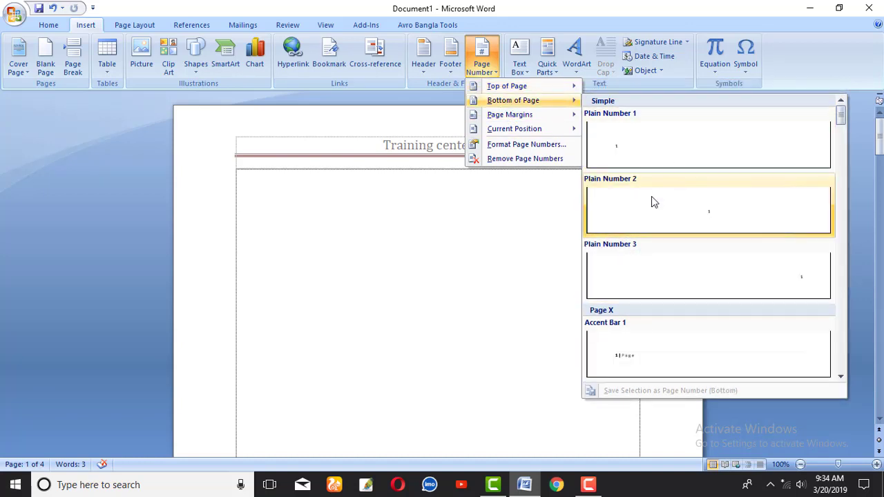
mouse_move(511, 116)
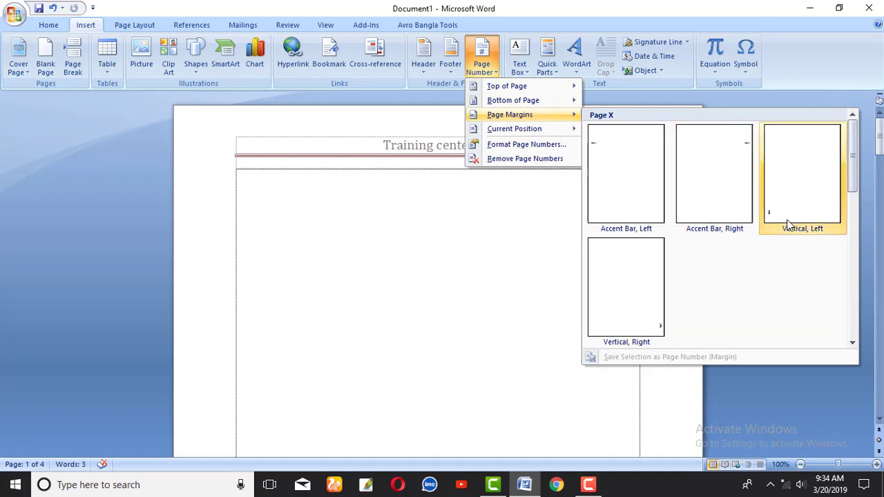
mouse_move(572, 130)
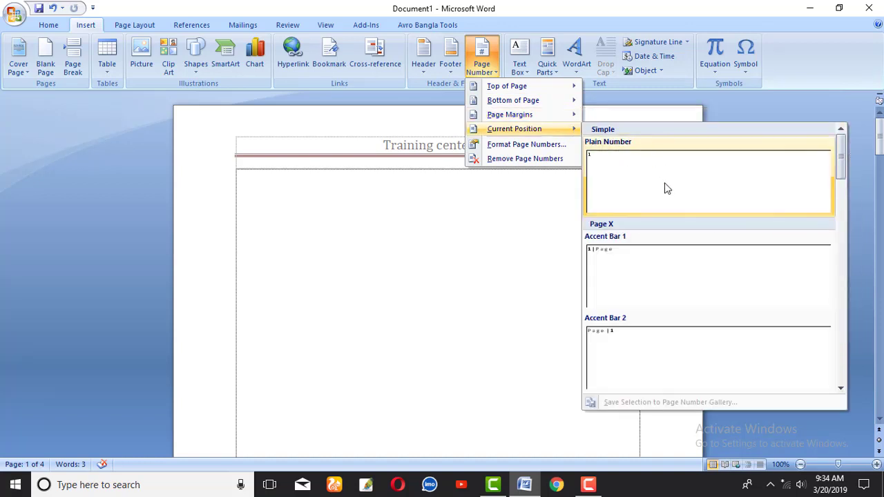
mouse_move(535, 89)
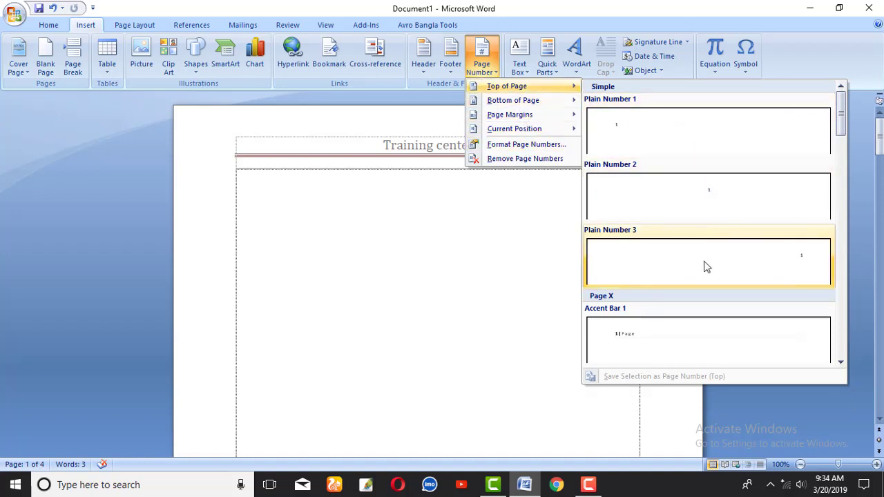
scroll(687, 273, "down", 3)
scroll(708, 262, "down", 3)
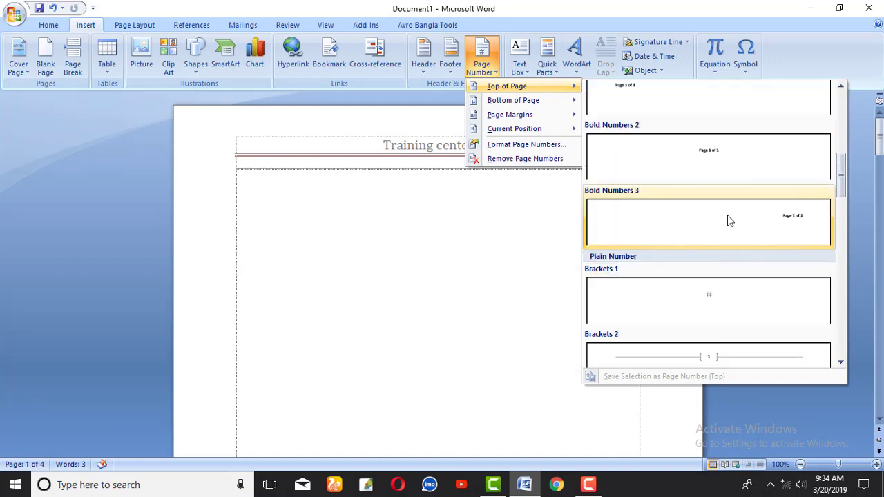
scroll(671, 251, "down", 3)
scroll(751, 264, "down", 3)
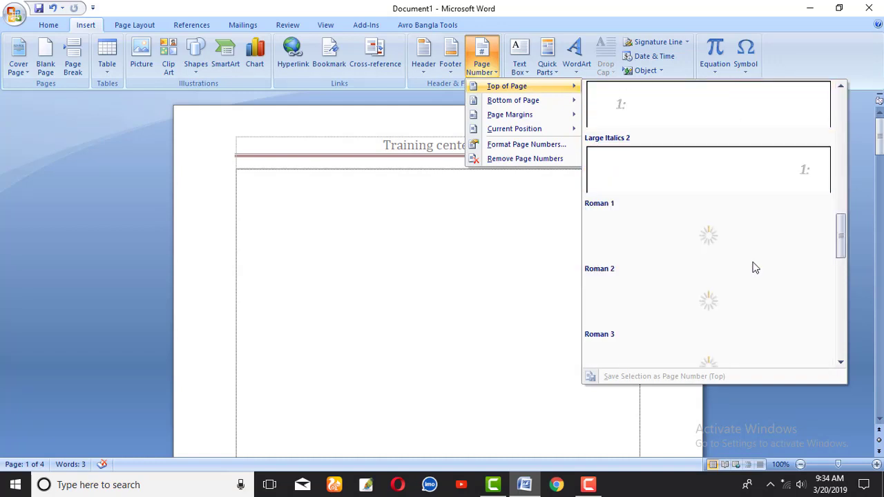
scroll(744, 256, "down", 3)
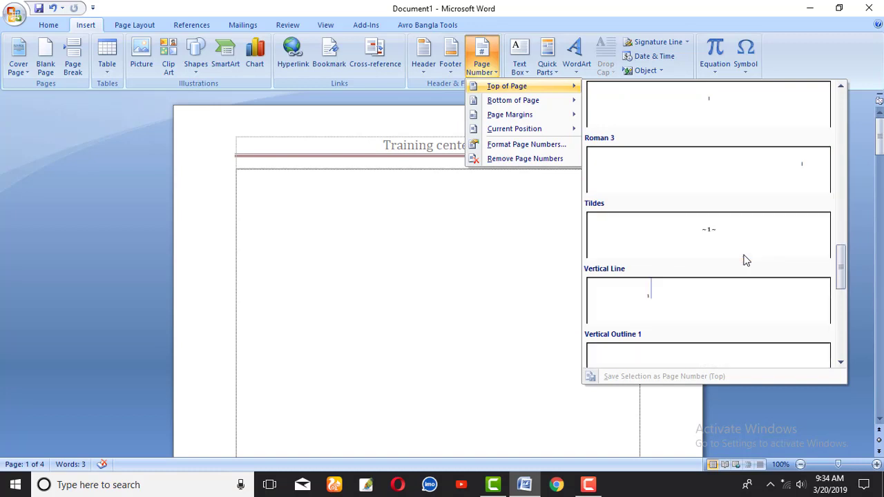
scroll(799, 263, "down", 3)
scroll(799, 261, "down", 3)
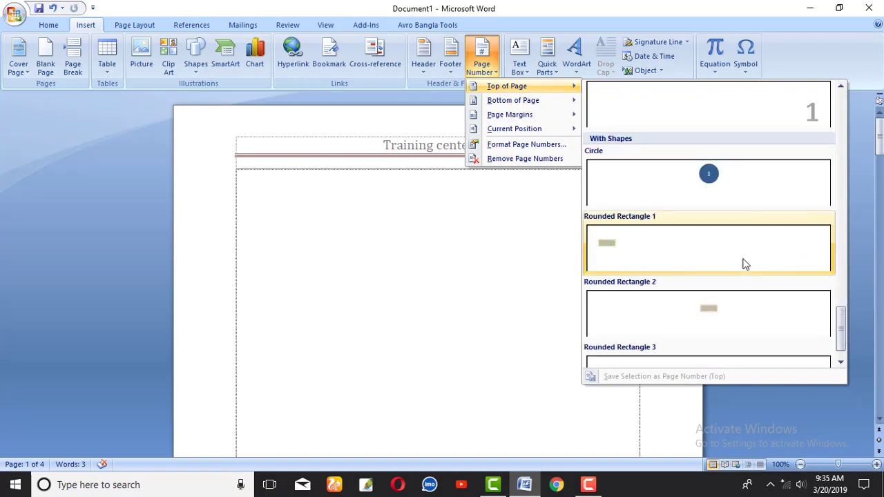
Add the Circle top-of-page number and scroll through to verify numbering starts at 1.
left_click(710, 173)
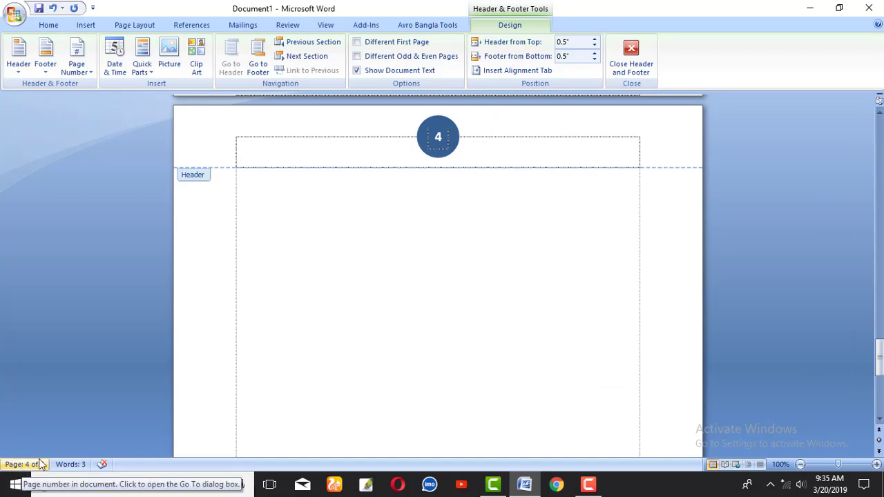
scroll(458, 379, "up", 6)
scroll(475, 369, "up", 12)
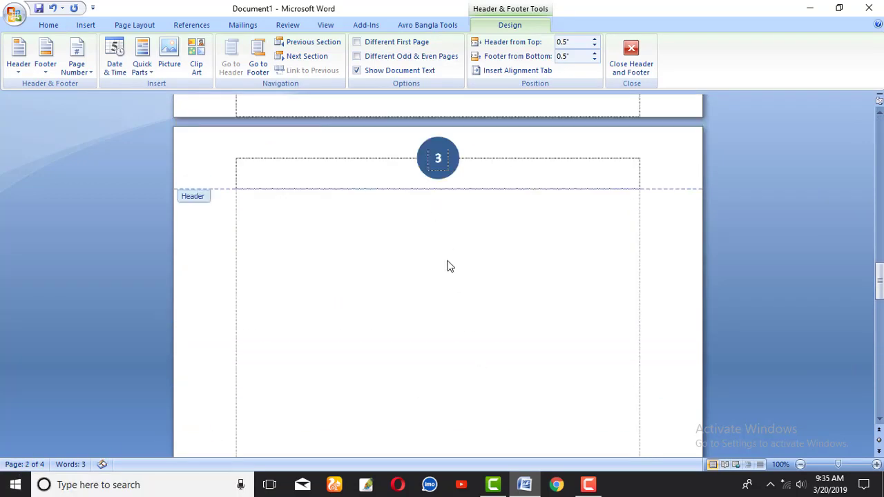
scroll(471, 302, "up", 10)
scroll(465, 282, "down", 5)
scroll(464, 318, "up", 6)
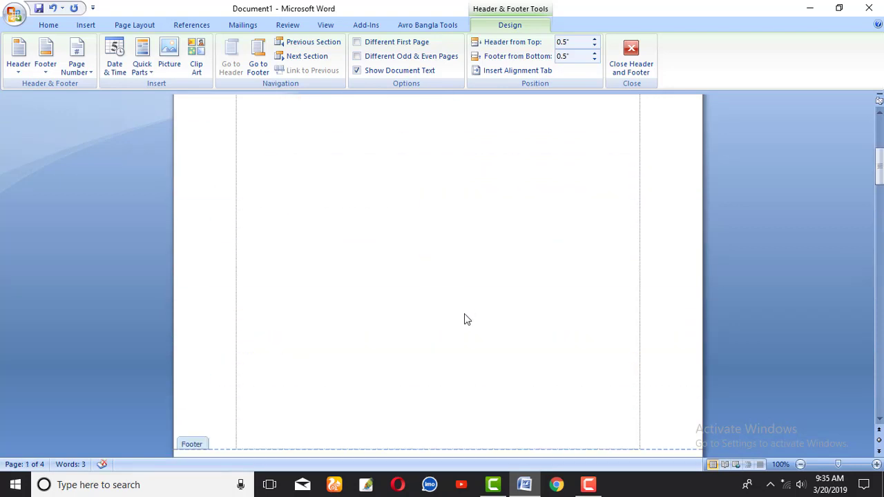
scroll(449, 276, "up", 8)
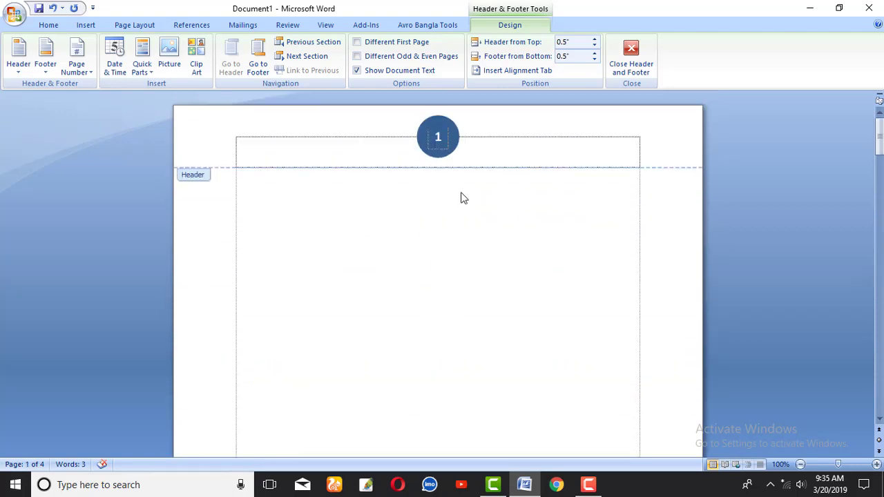
left_click_drag(880, 143, 880, 349)
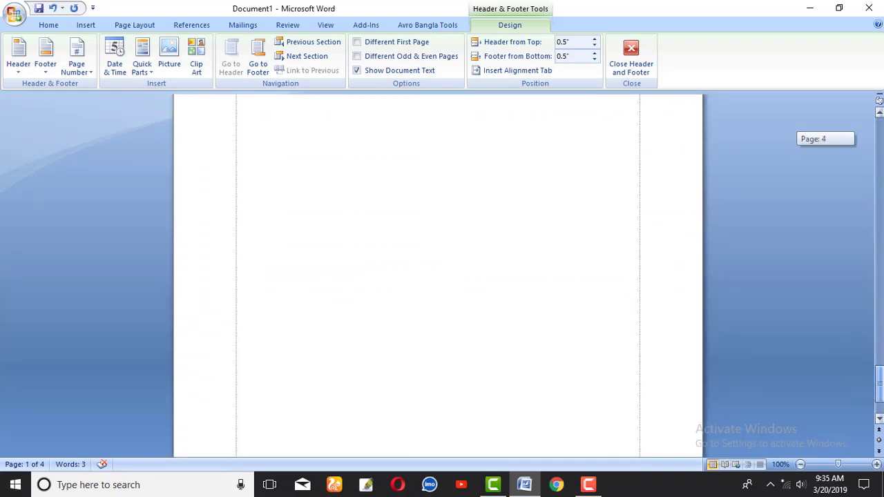
left_click_drag(880, 348, 867, 125)
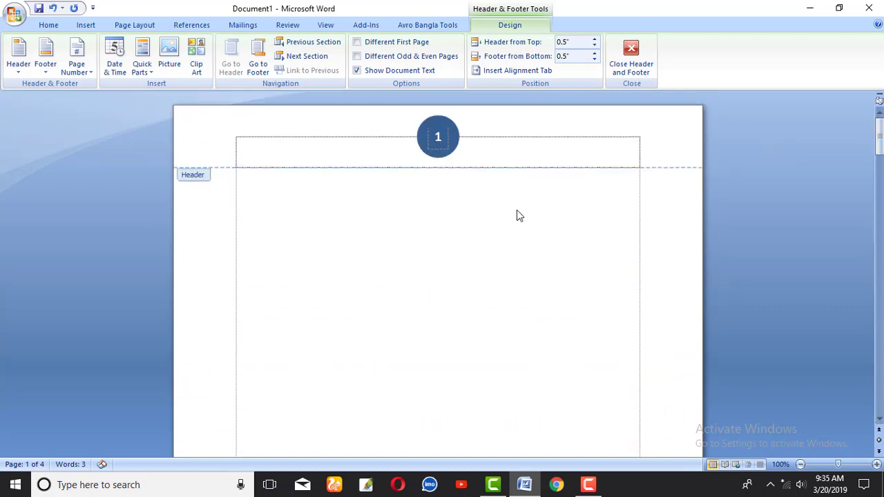
left_click(86, 27)
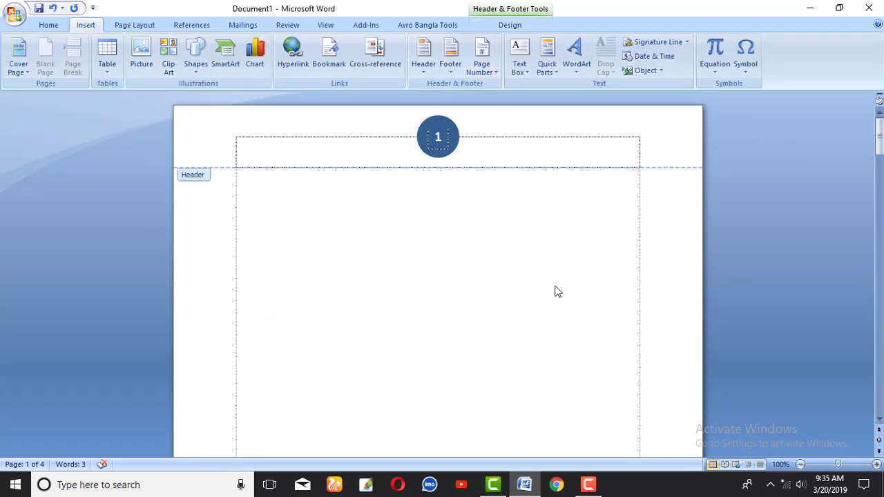
Add the Pg. Number 1 bottom-of-page number to every page.
left_click(482, 55)
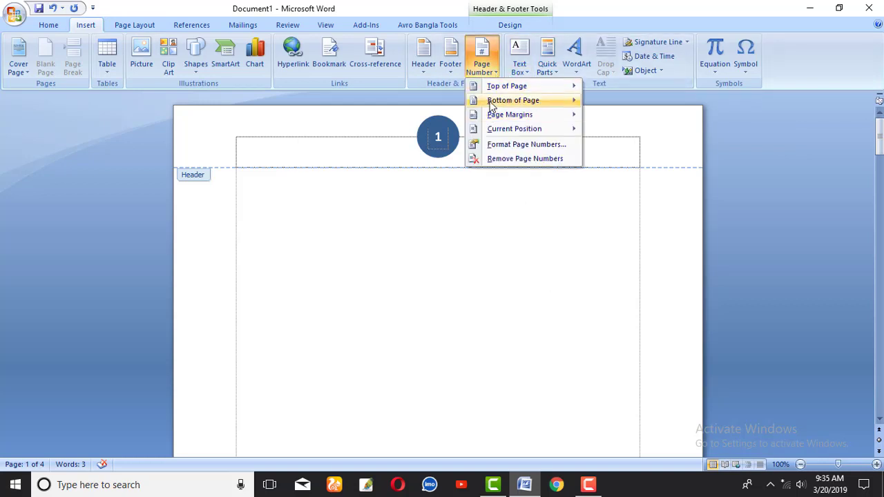
scroll(655, 306, "down", 3)
scroll(656, 305, "down", 3)
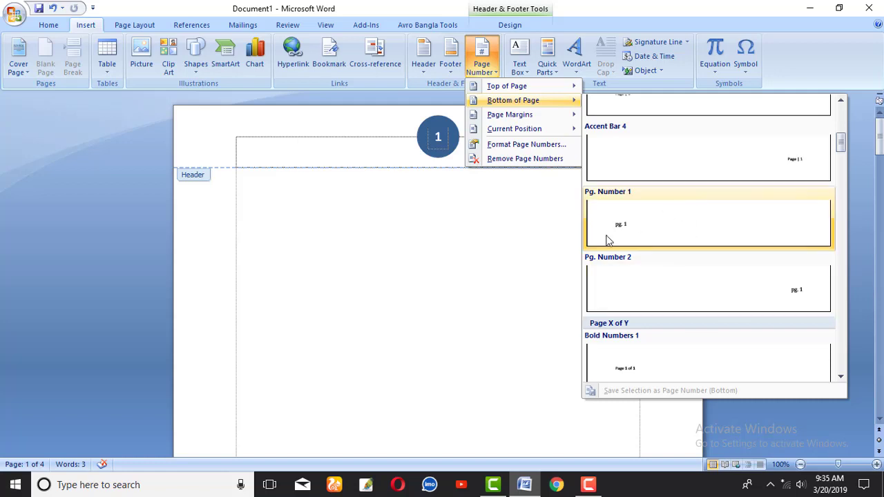
left_click(627, 232)
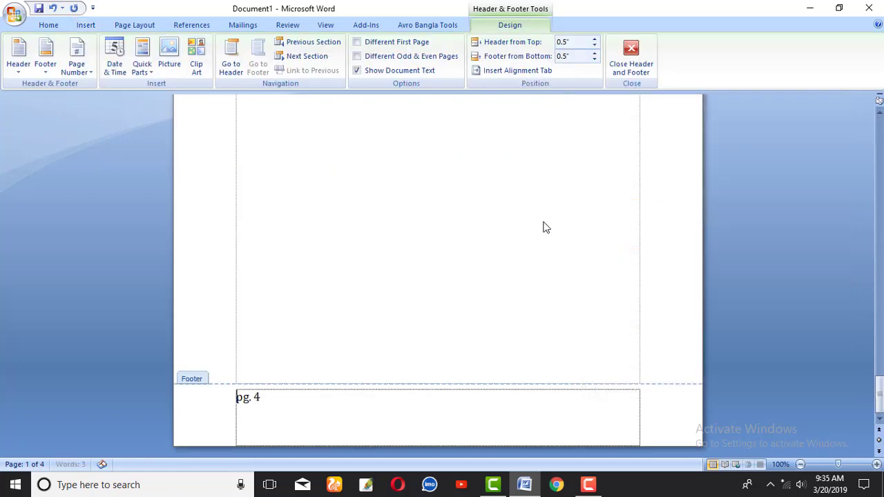
scroll(544, 227, "up", 6)
scroll(490, 263, "up", 4)
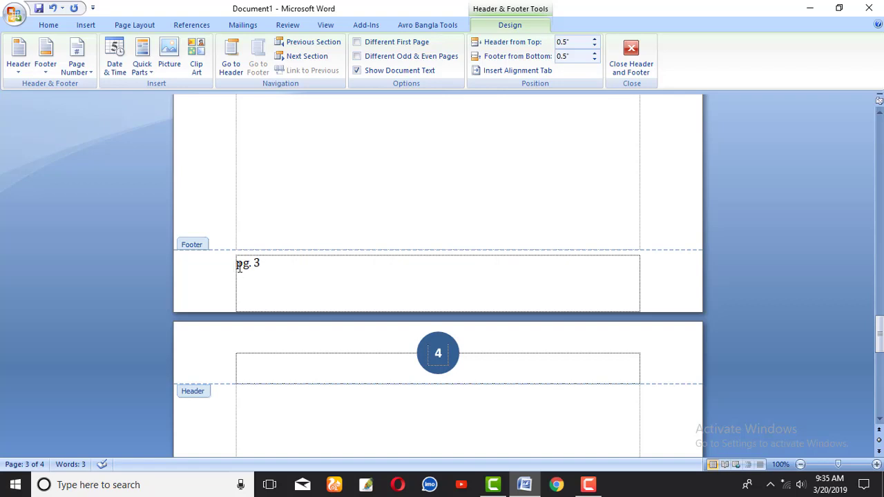
Scroll back up through the pages to check the 'pg.' footer numbers.
scroll(265, 274, "up", 5)
scroll(268, 278, "up", 2)
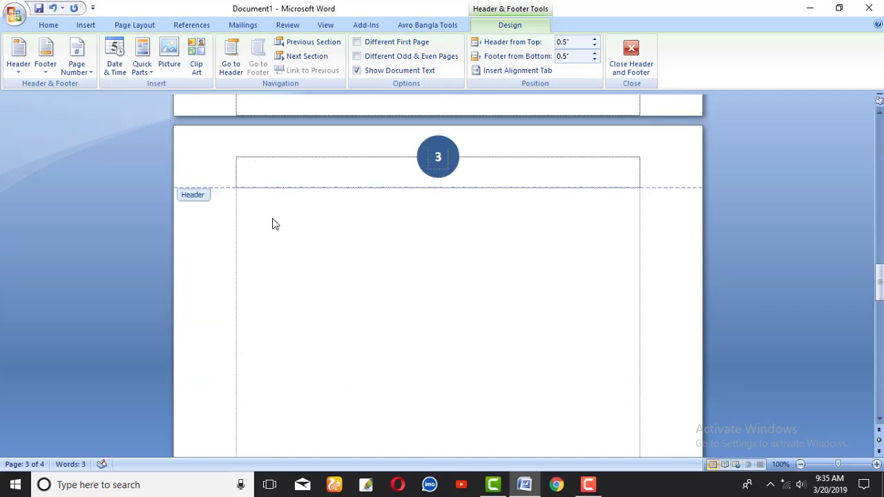
scroll(272, 223, "up", 4)
scroll(348, 244, "up", 5)
scroll(355, 242, "up", 3)
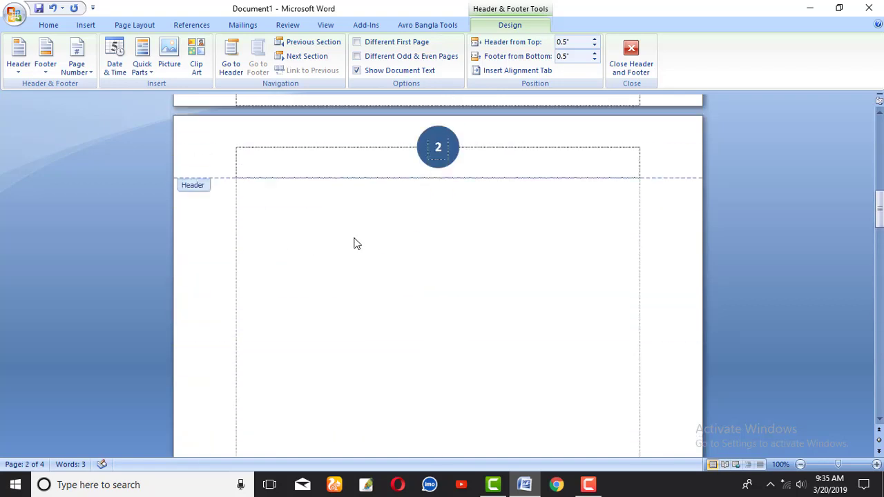
scroll(478, 171, "up", 3)
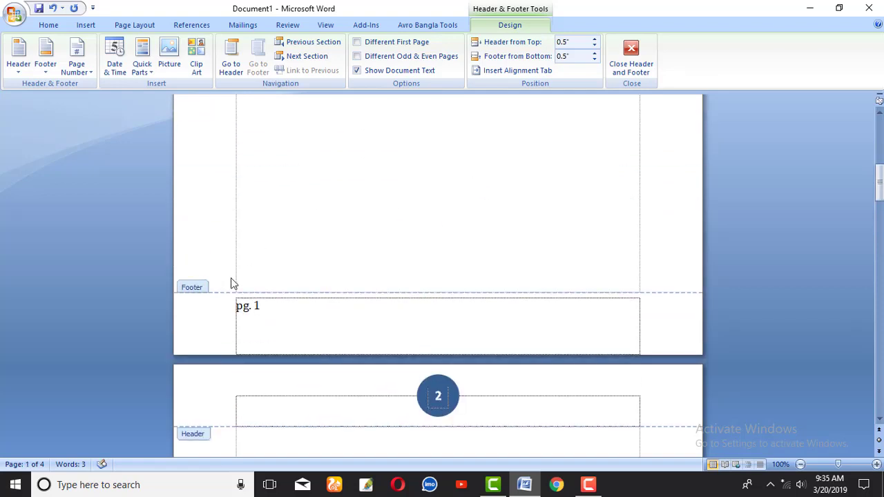
scroll(471, 252, "up", 3)
scroll(445, 190, "up", 3)
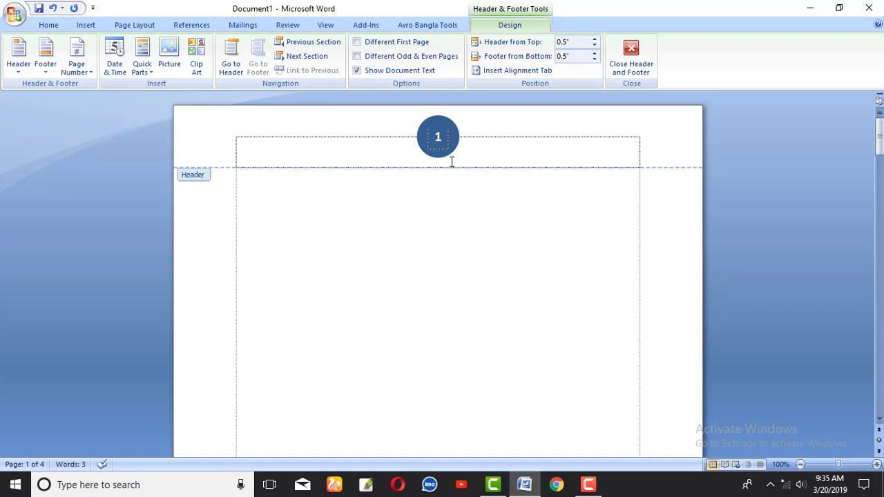
Insert a Simple Text Box with its placeholder quote into the page footer.
left_click(84, 28)
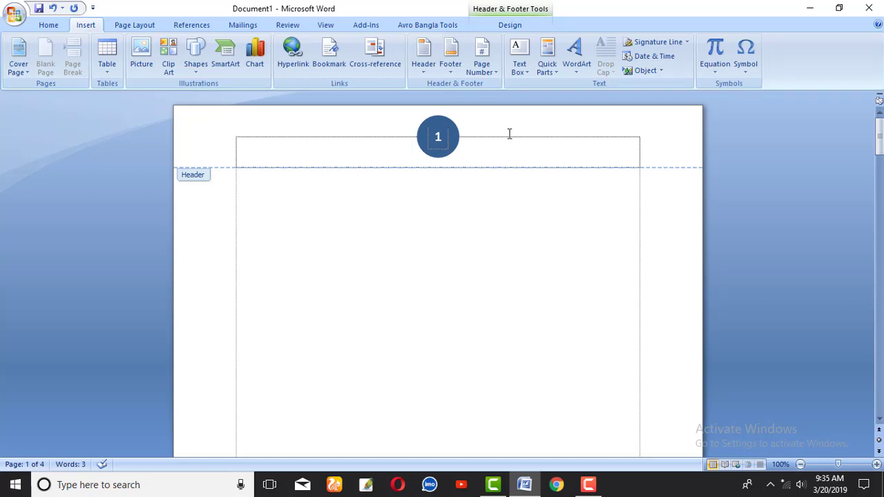
left_click(527, 73)
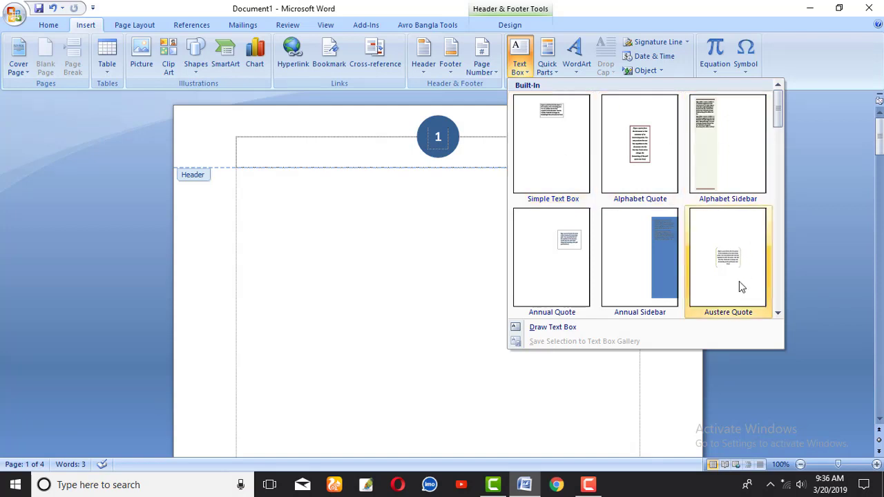
left_click(555, 160)
scroll(448, 241, "up", 2)
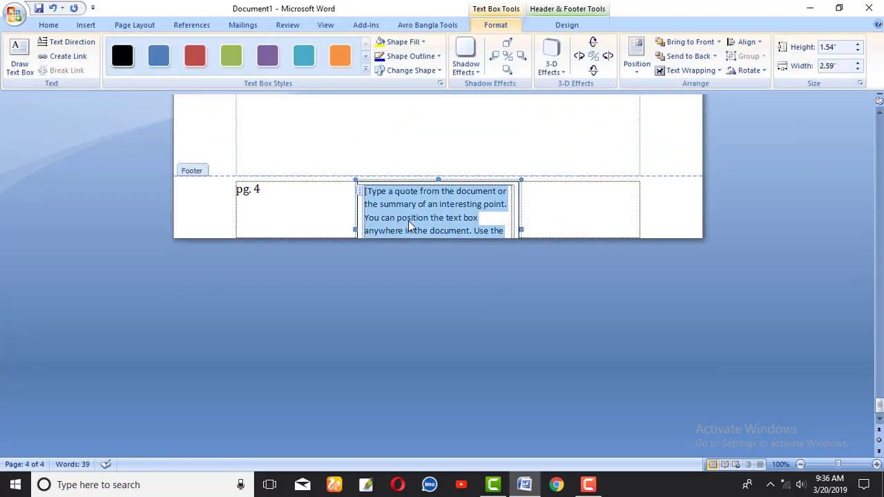
scroll(419, 220, "up", 1)
scroll(452, 286, "up", 6)
scroll(455, 282, "up", 3)
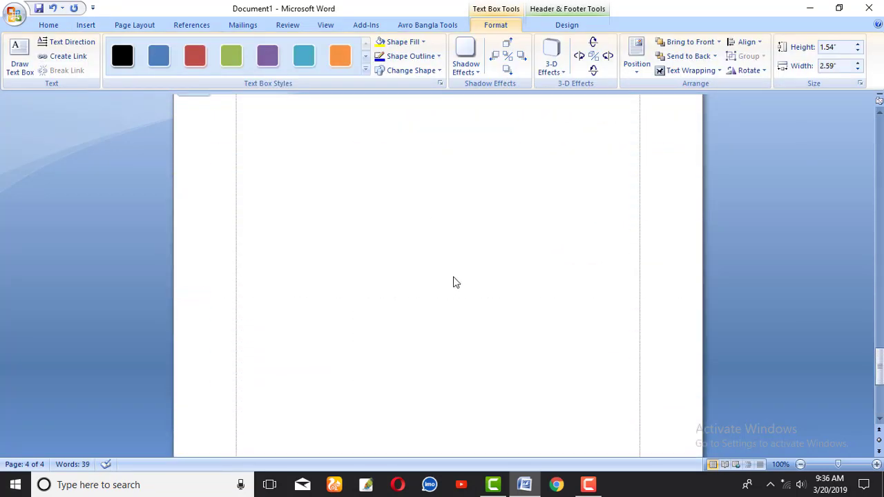
scroll(448, 273, "up", 8)
scroll(452, 259, "up", 8)
scroll(449, 269, "up", 10)
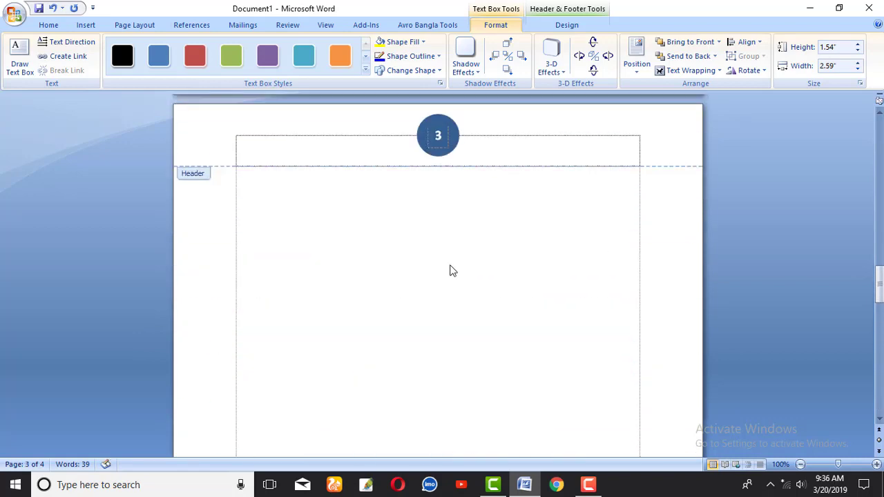
scroll(449, 270, "up", 6)
scroll(452, 308, "up", 8)
scroll(463, 295, "up", 8)
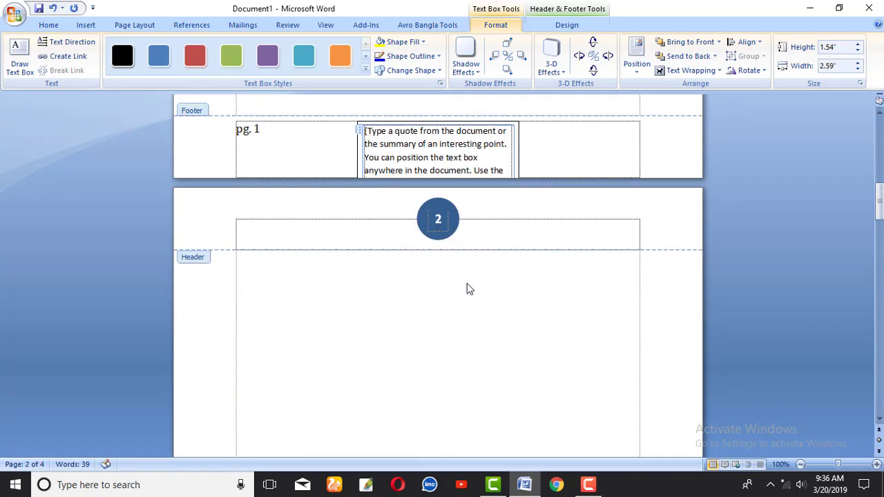
scroll(465, 288, "up", 6)
scroll(462, 288, "up", 10)
scroll(451, 273, "down", 2)
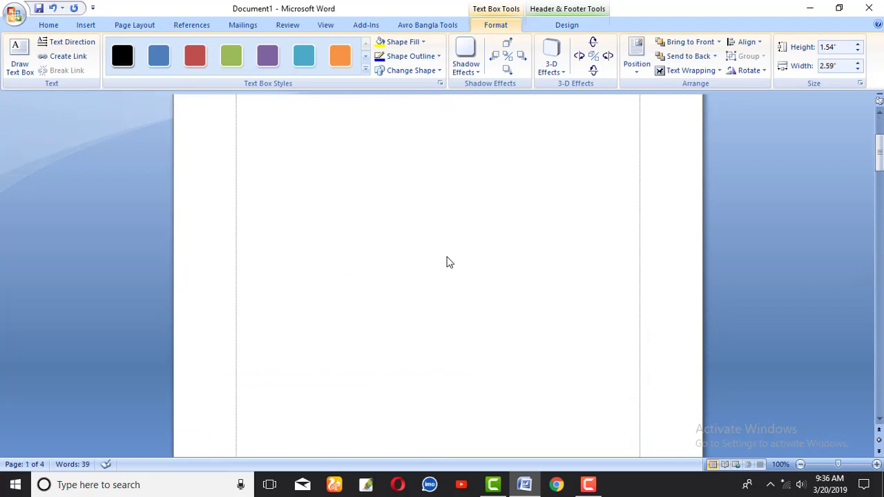
scroll(446, 262, "down", 5)
scroll(446, 270, "down", 2)
Select the footer text box's placeholder quote and browse the Text Box Styles gallery without applying one.
left_click(395, 258)
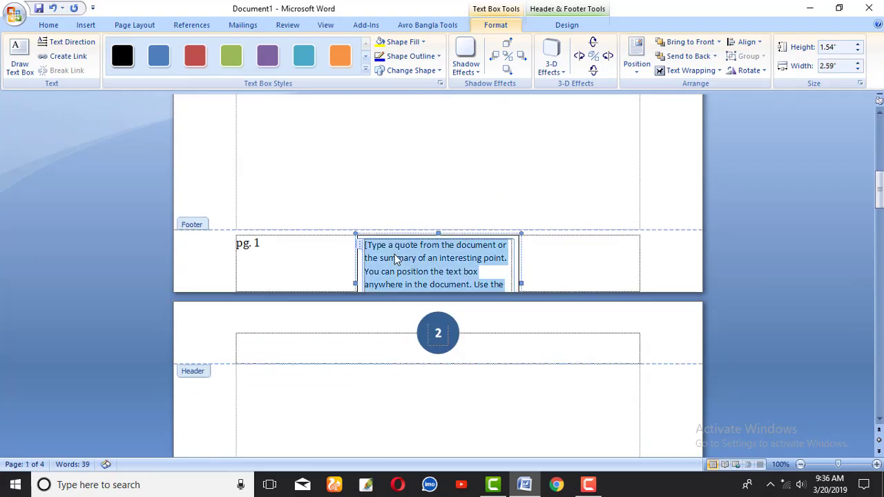
scroll(485, 310, "down", 4)
scroll(458, 339, "down", 10)
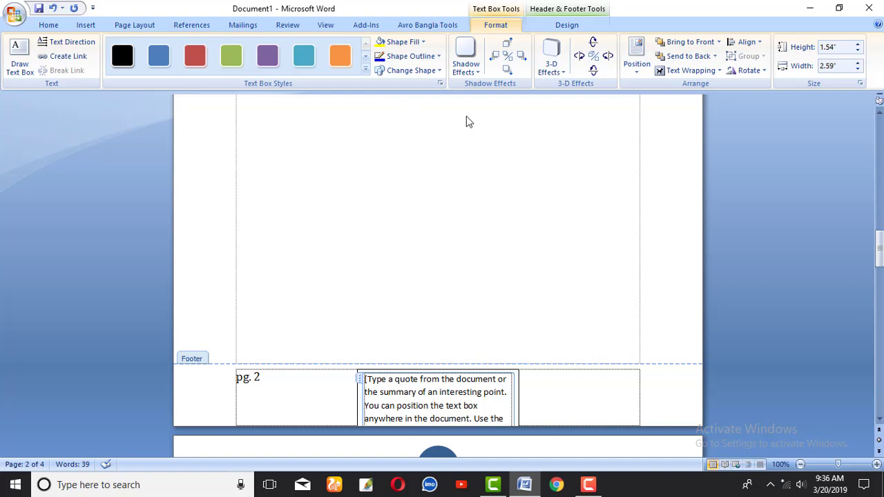
left_click(365, 70)
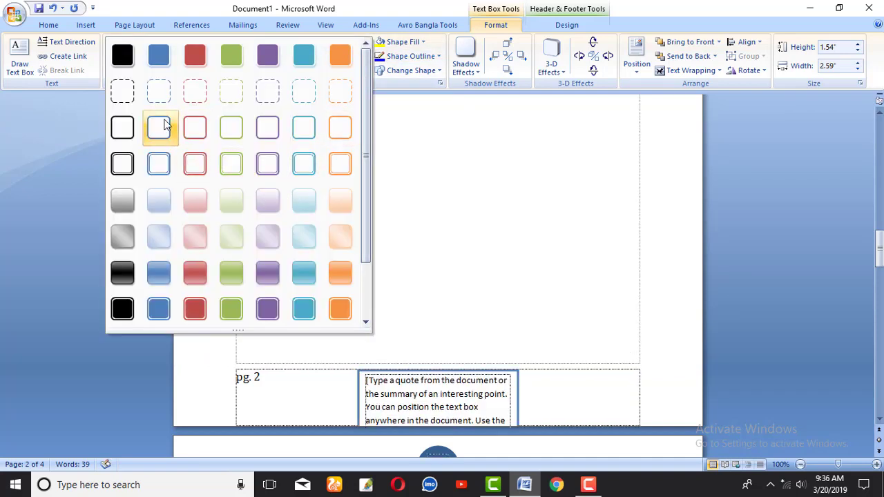
left_click(524, 228)
scroll(328, 263, "up", 2)
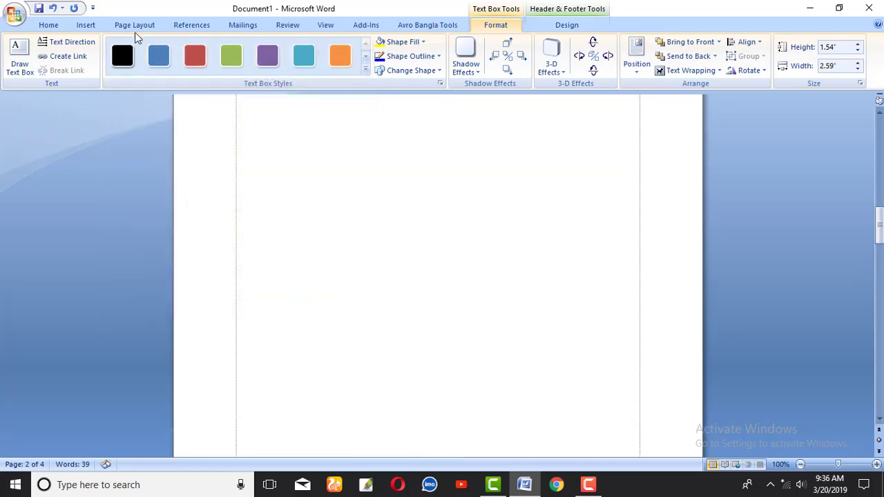
Browse the Quick Parts and Equation galleries without inserting anything.
left_click(85, 27)
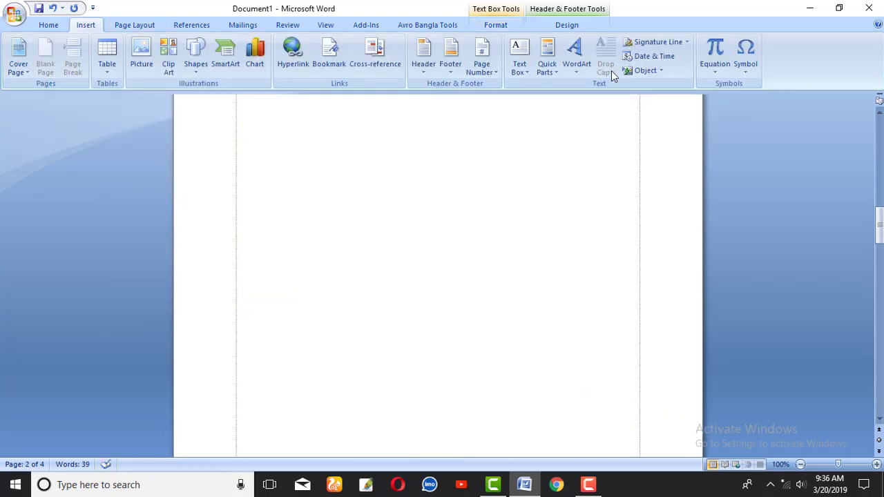
left_click(556, 70)
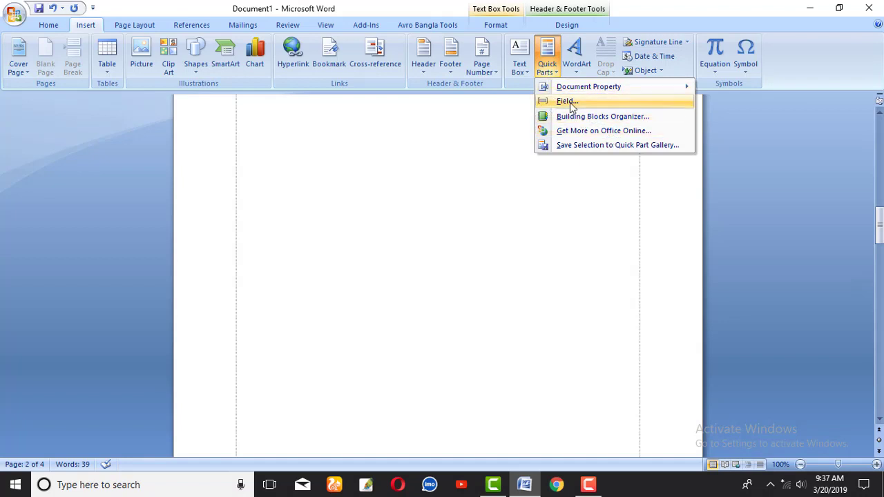
left_click(462, 180)
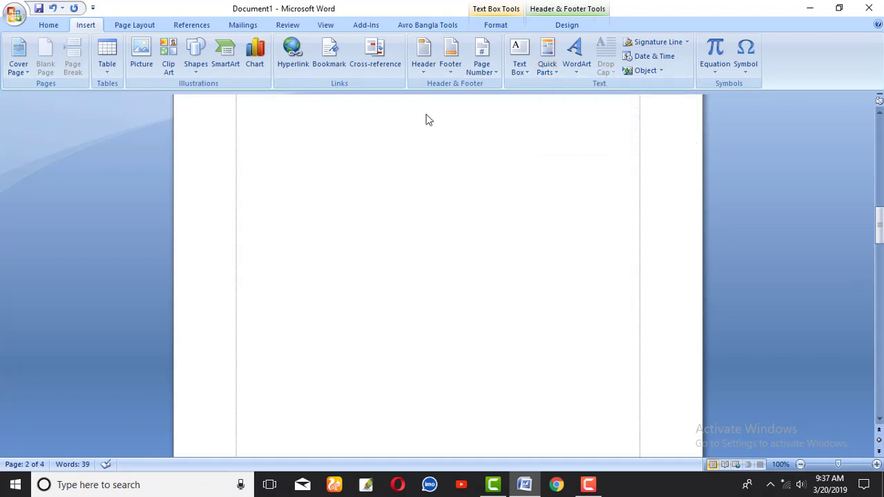
left_click(716, 73)
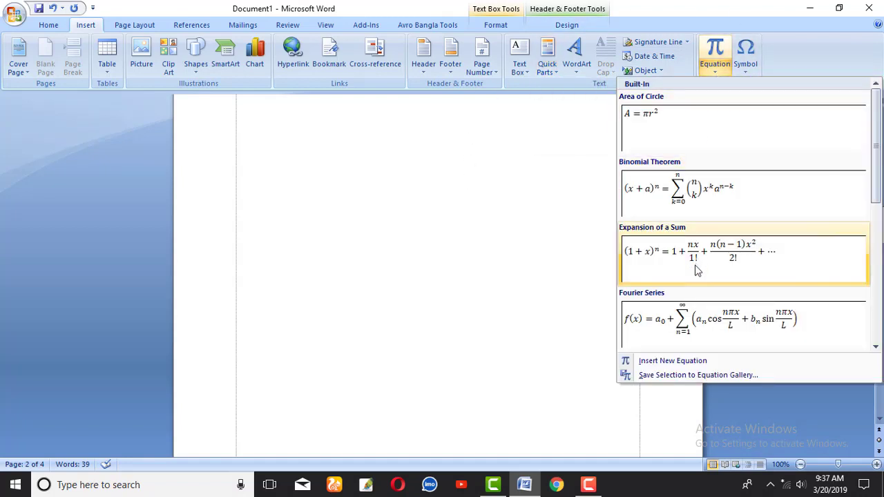
left_click(517, 260)
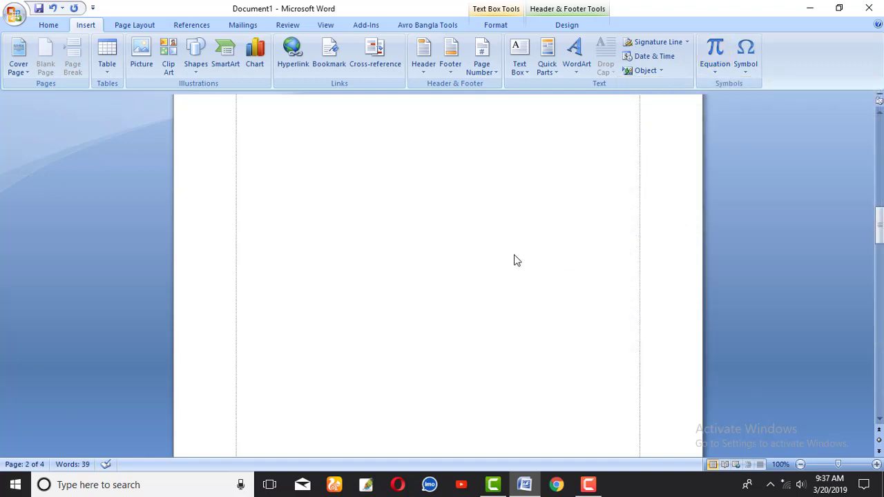
Apply WordArt style 9 to the quote text and move the Edit WordArt Text dialog aside.
left_click(576, 67)
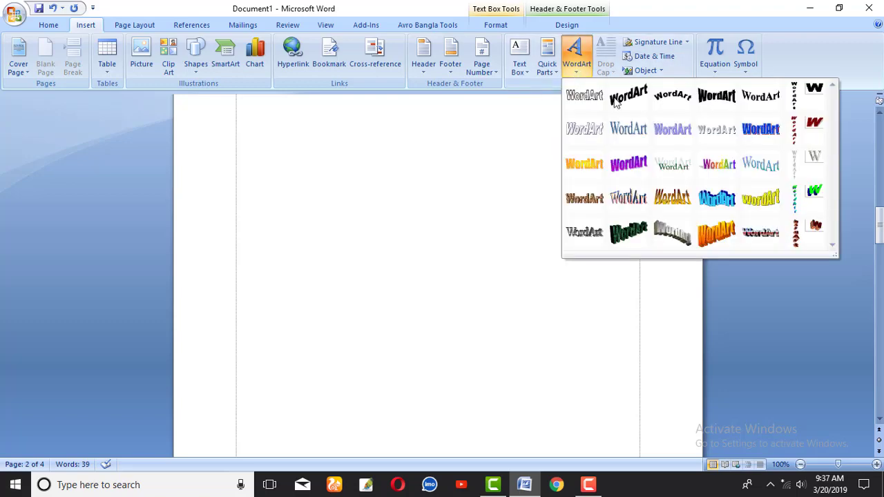
left_click(673, 137)
mouse_move(453, 104)
left_mouse_down()
mouse_move(680, 201)
mouse_move(572, 114)
mouse_move(530, 97)
left_mouse_up()
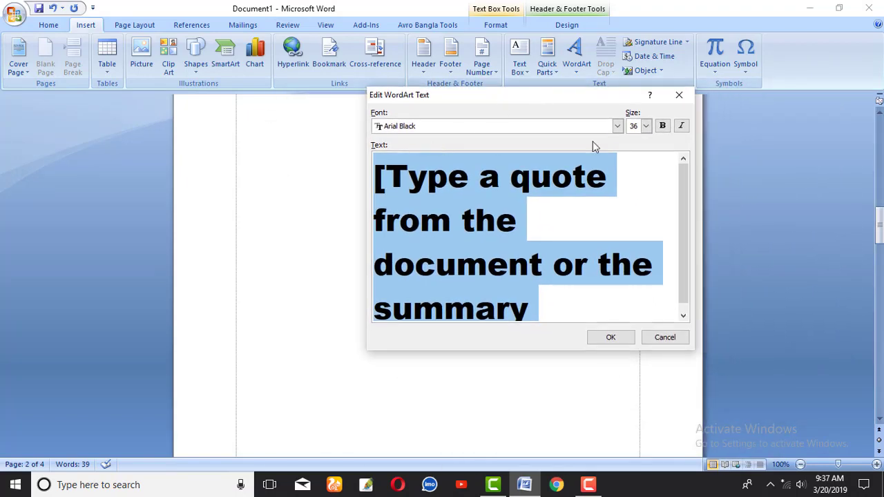
Browse the WordArt font list and try Juice ITC as the font.
left_click(617, 126)
scroll(460, 187, "down", 2)
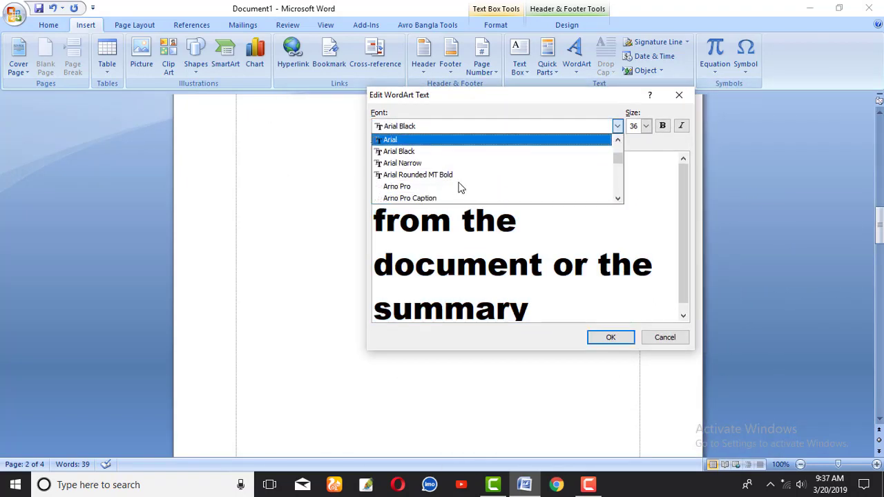
scroll(439, 188, "down", 2)
scroll(438, 188, "down", 5)
scroll(437, 176, "up", 5)
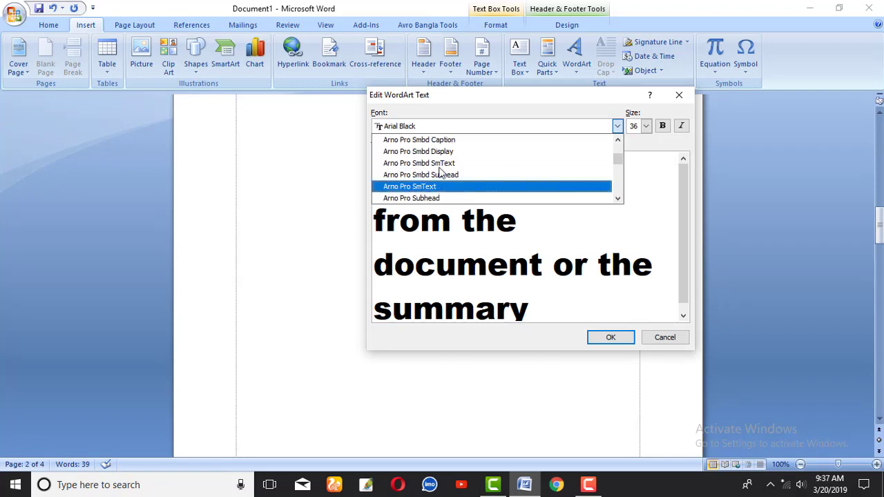
left_click(428, 126)
left_click(428, 126)
scroll(428, 177, "down", 3)
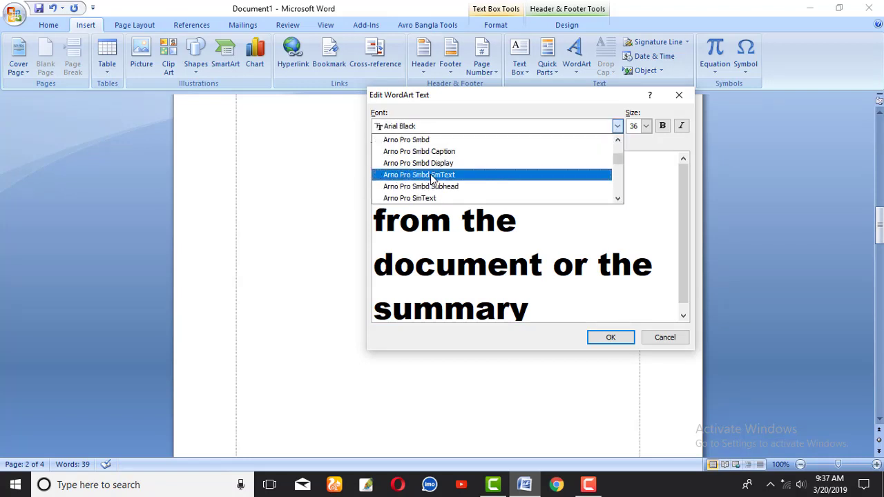
scroll(436, 185, "down", 8)
scroll(436, 185, "down", 3)
scroll(437, 185, "down", 2)
scroll(438, 184, "down", 3)
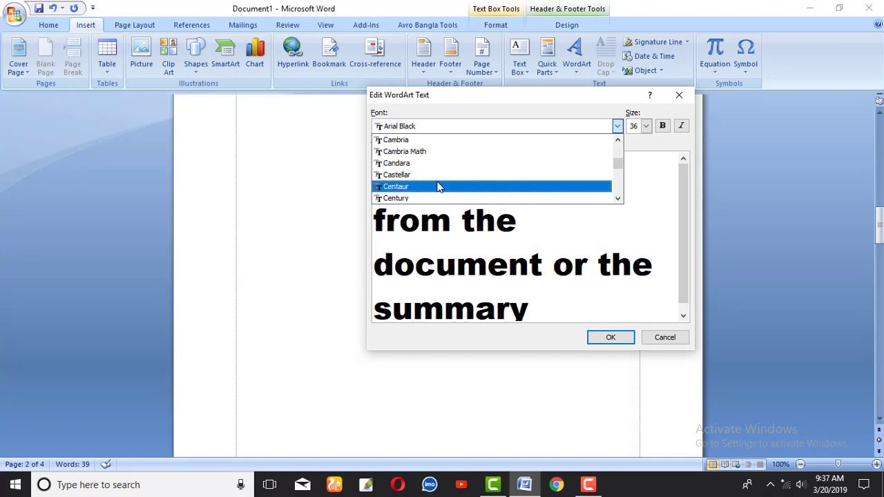
scroll(439, 183, "down", 3)
scroll(437, 184, "down", 3)
scroll(439, 184, "down", 4)
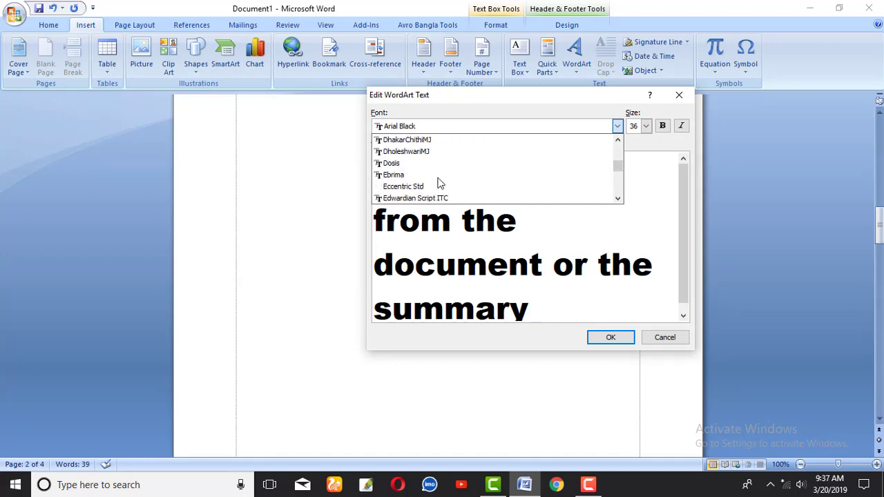
scroll(439, 184, "down", 1)
scroll(439, 185, "down", 3)
scroll(439, 187, "down", 2)
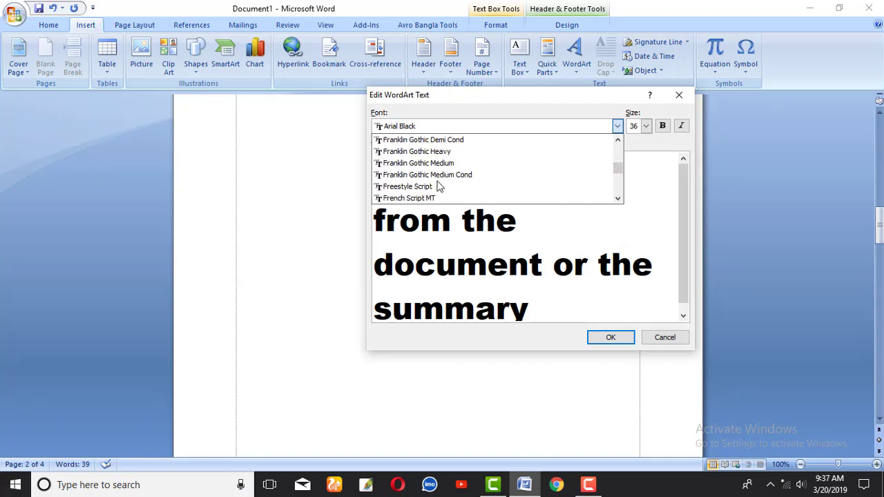
scroll(439, 187, "down", 3)
scroll(441, 185, "down", 3)
scroll(441, 185, "down", 3)
scroll(443, 184, "down", 1)
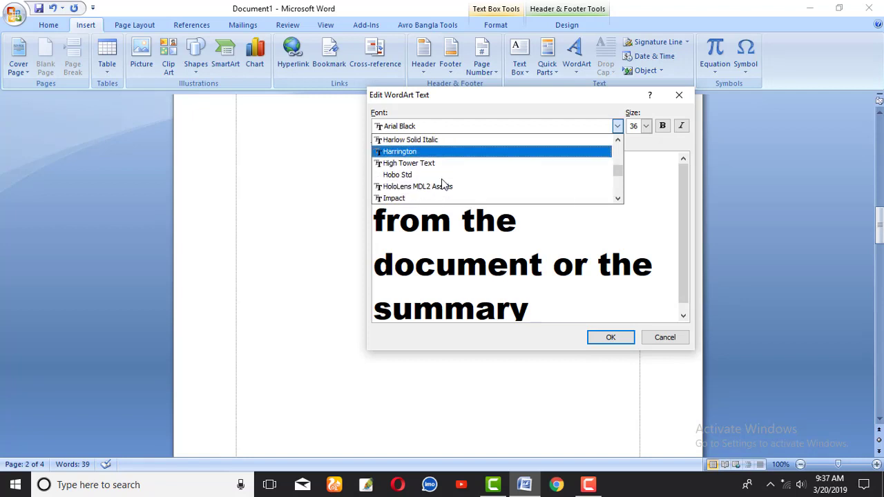
scroll(443, 183, "down", 2)
scroll(428, 185, "down", 1)
left_click(414, 179)
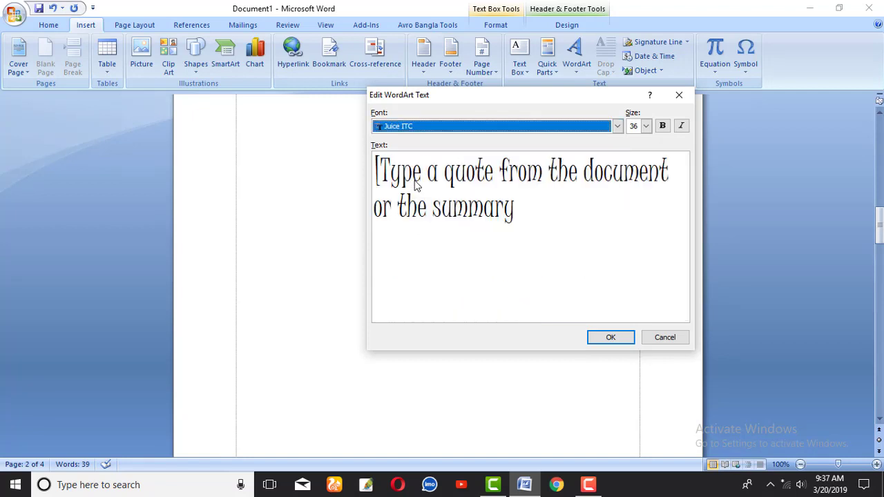
Set the WordArt font to Leelawadee UI Semilight at size 28.
left_click(616, 126)
scroll(455, 184, "down", 4)
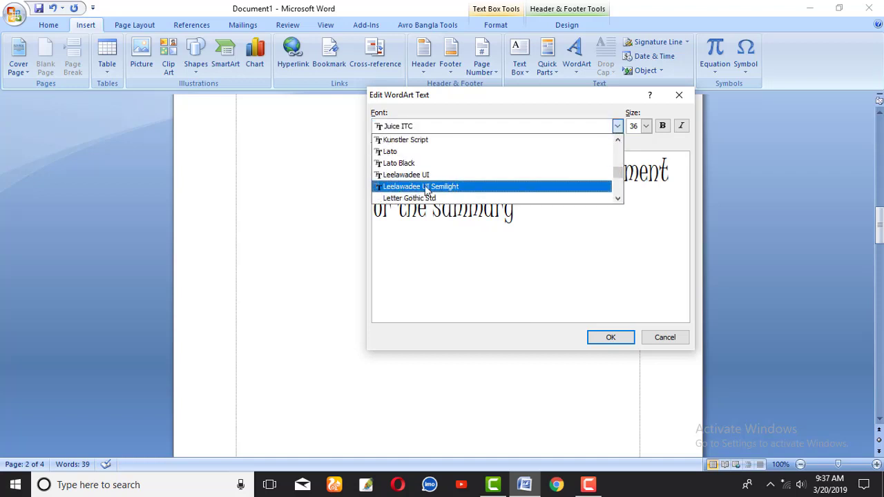
left_click(454, 185)
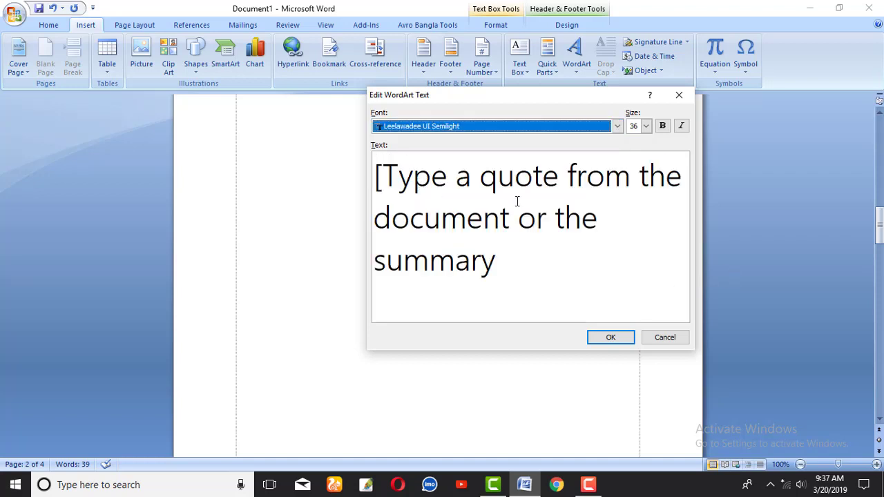
left_click(645, 125)
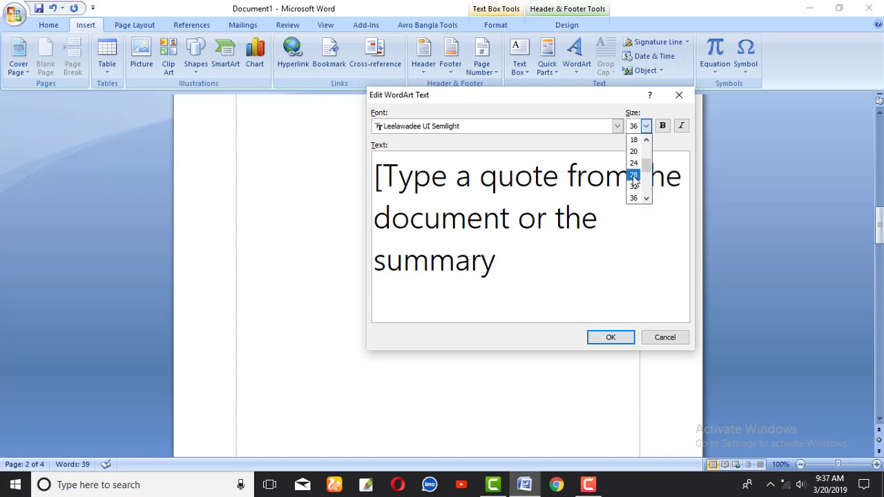
left_click(632, 175)
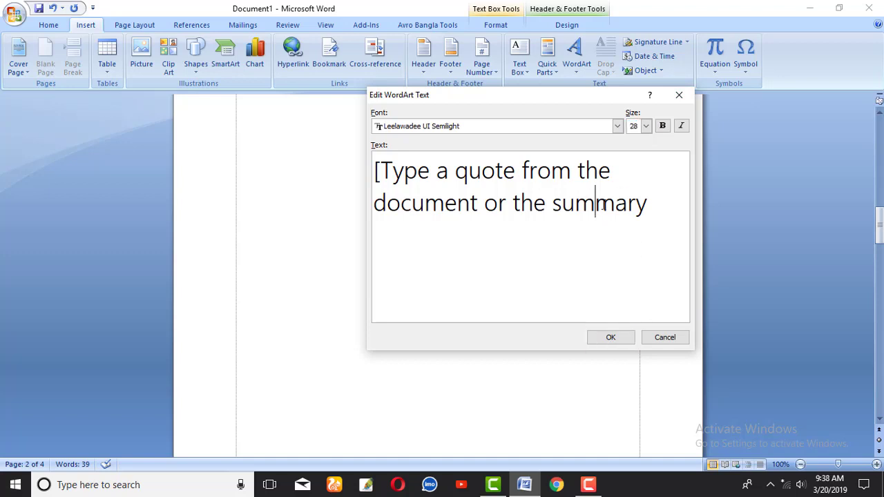
Replace the placeholder quote with the text 'Training center bd'.
double_click(604, 204)
left_click_drag(665, 219, 360, 160)
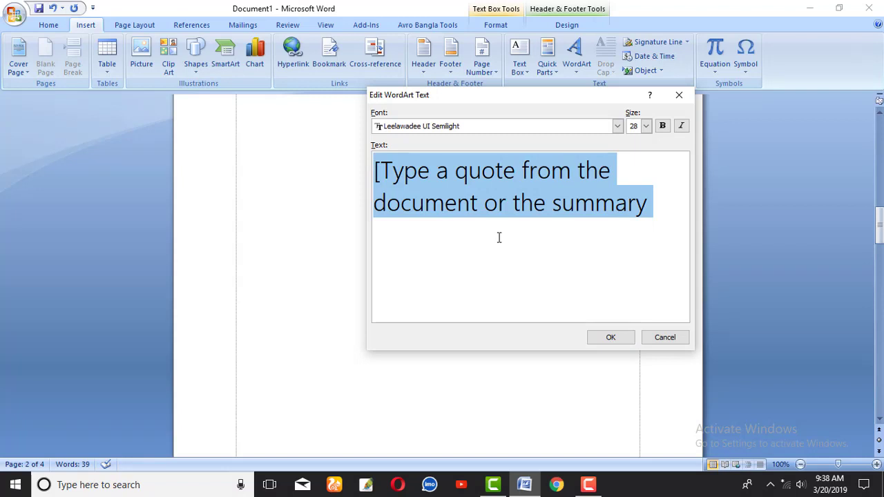
key("Delete")
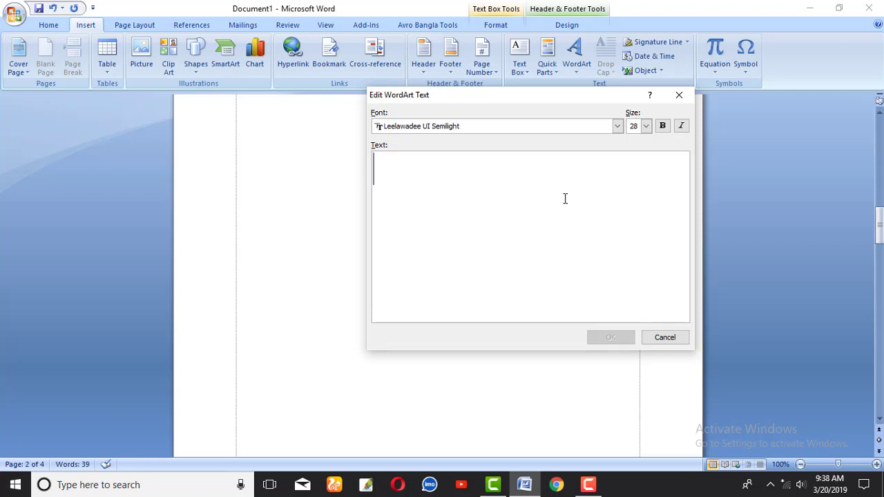
type("Trai")
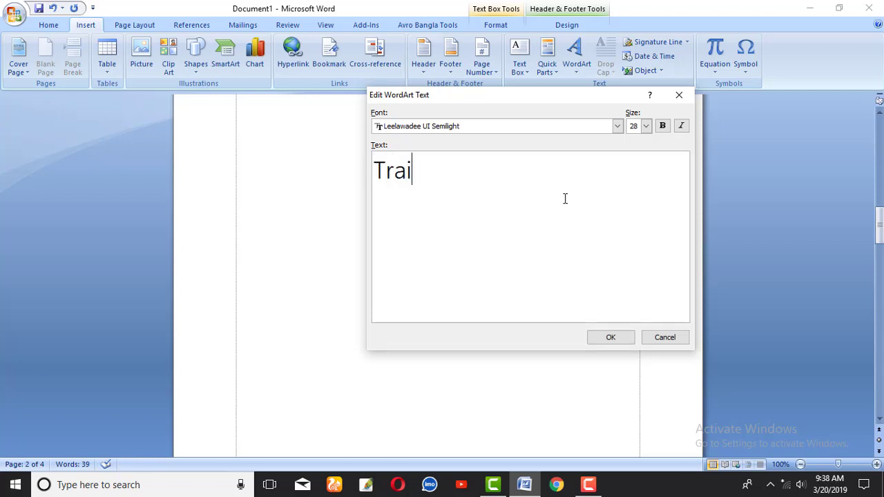
type("ning ce")
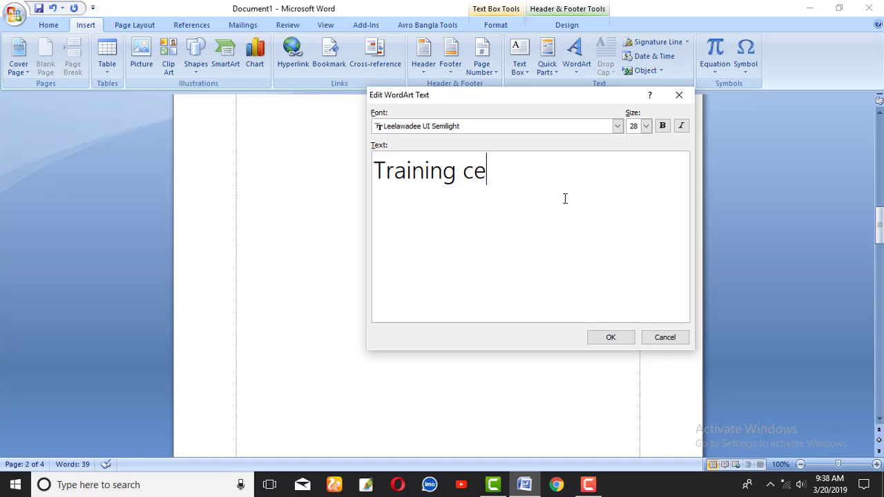
type("nter ")
type("bd")
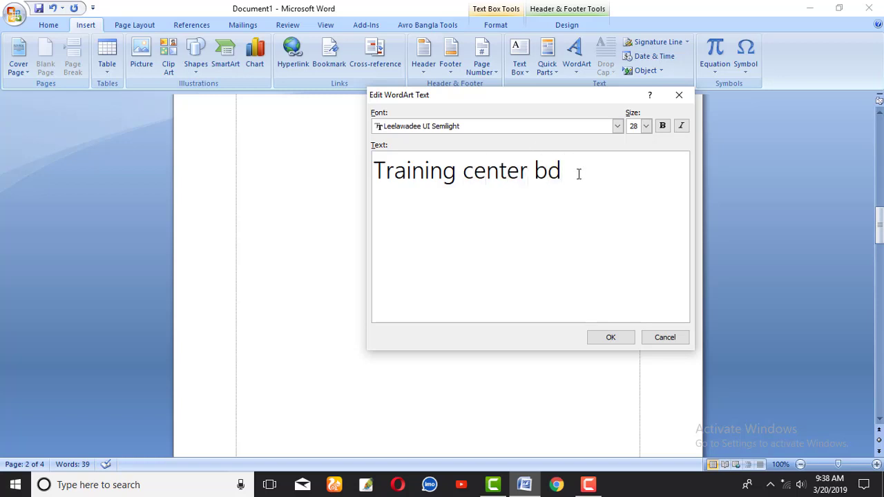
Make 'Training center bd' bold at size 32.
left_click_drag(578, 174, 429, 158)
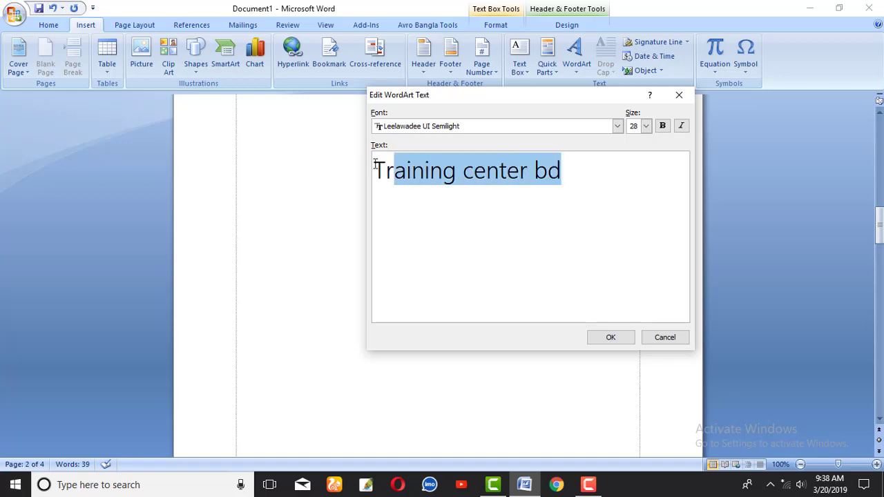
left_click(662, 126)
left_click(615, 199)
left_click_drag(604, 178, 373, 170)
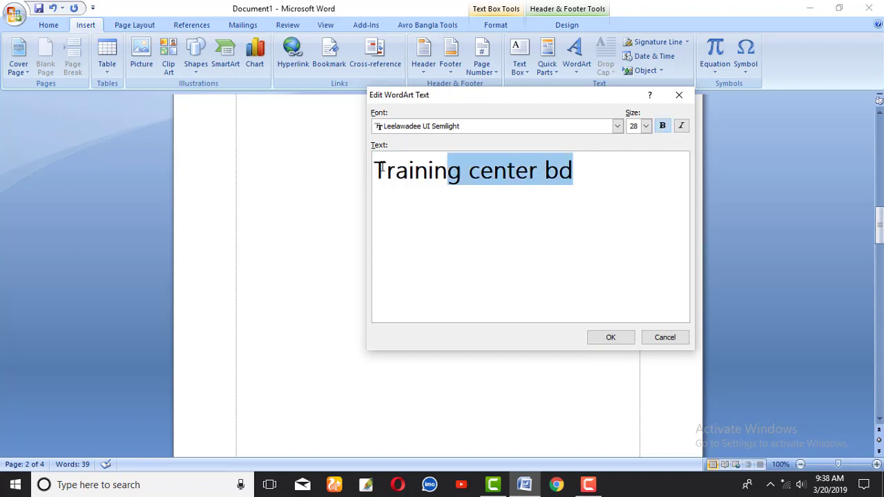
left_click(646, 126)
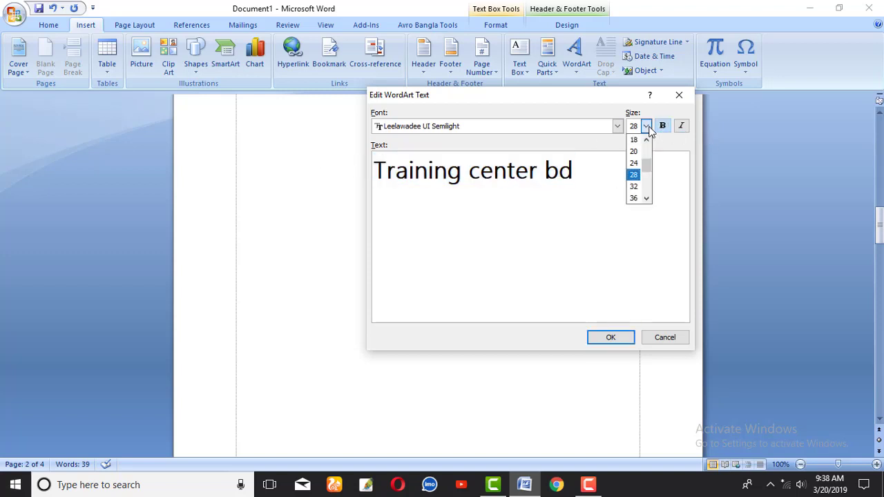
left_click(634, 186)
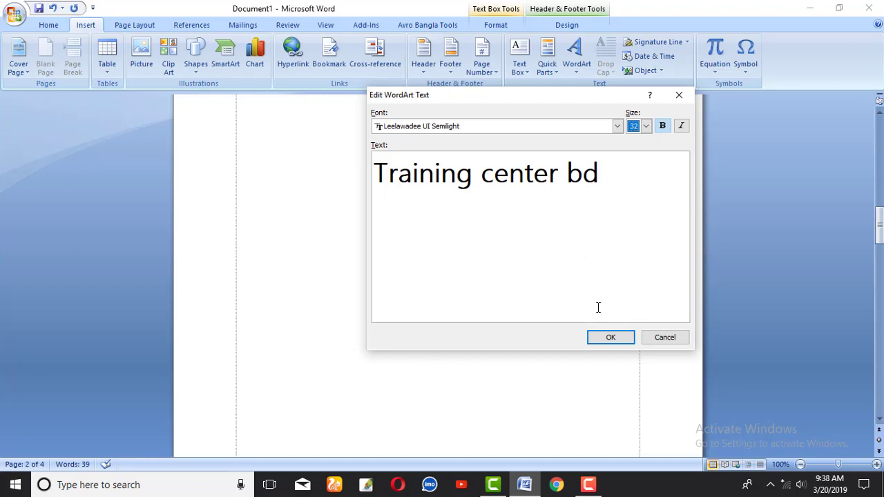
Apply the edited WordArt and scroll through the pages to check the footers.
left_click(610, 337)
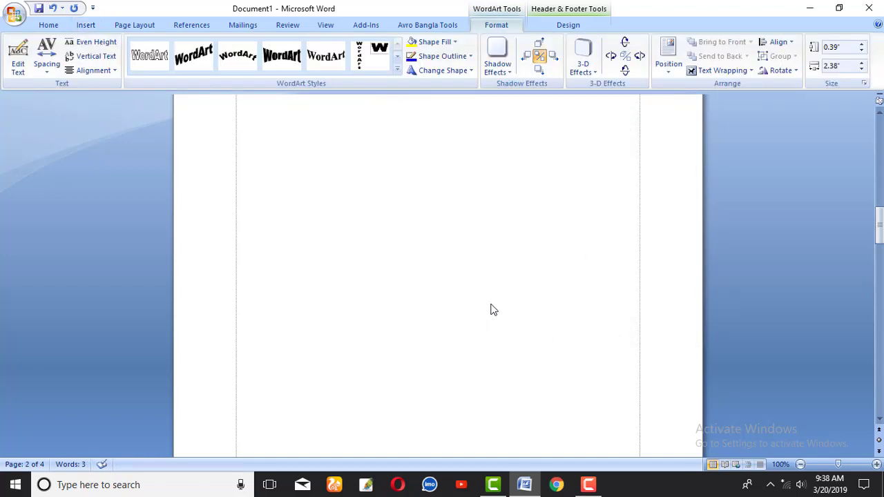
scroll(479, 296, "up", 2)
scroll(473, 294, "up", 4)
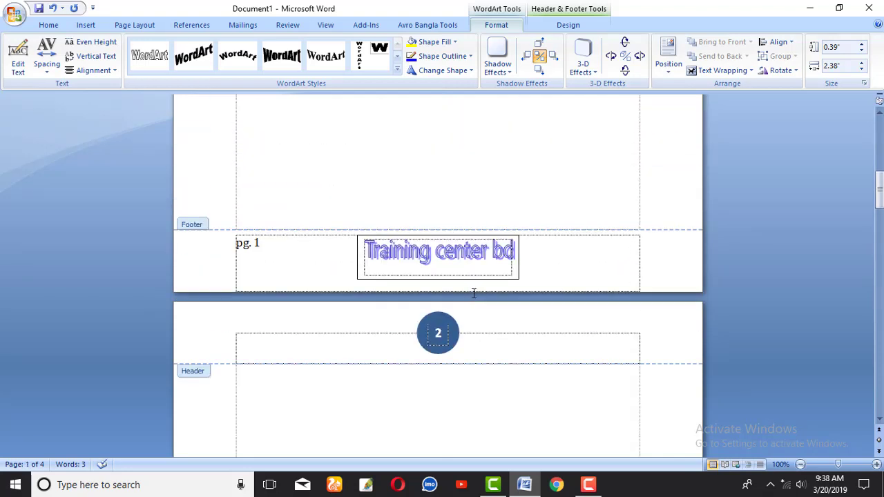
scroll(437, 284, "up", 3)
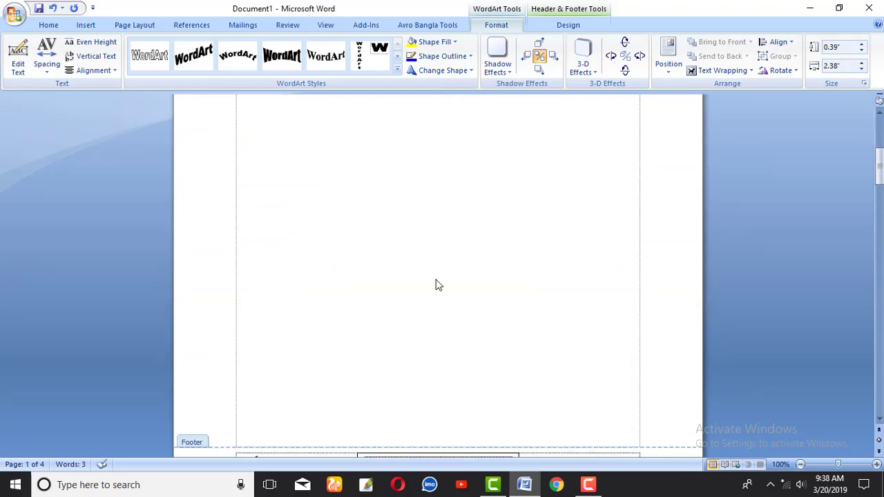
scroll(442, 328, "up", 5)
scroll(441, 322, "down", 1)
scroll(443, 338, "down", 7)
scroll(445, 346, "down", 3)
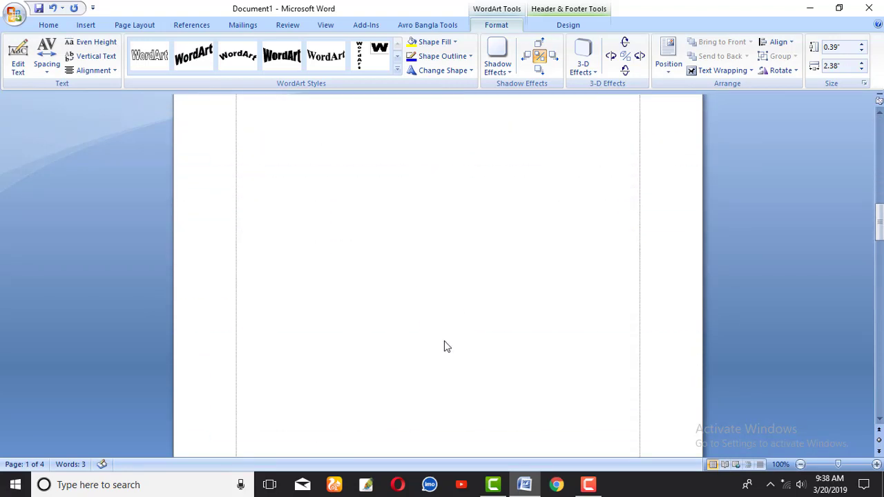
scroll(444, 345, "down", 1)
scroll(446, 345, "down", 1)
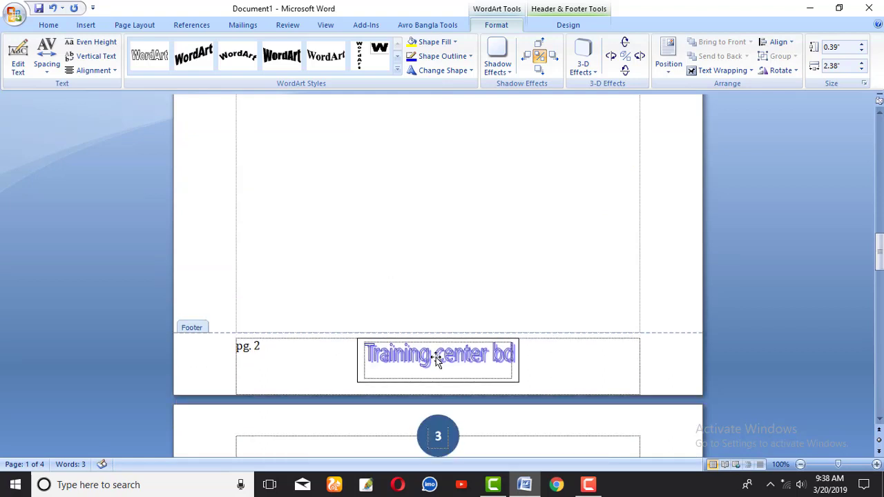
Select the 'Training center bd' WordArt in the footer.
left_click(382, 361)
scroll(533, 354, "up", 5)
scroll(529, 353, "up", 8)
scroll(528, 353, "up", 2)
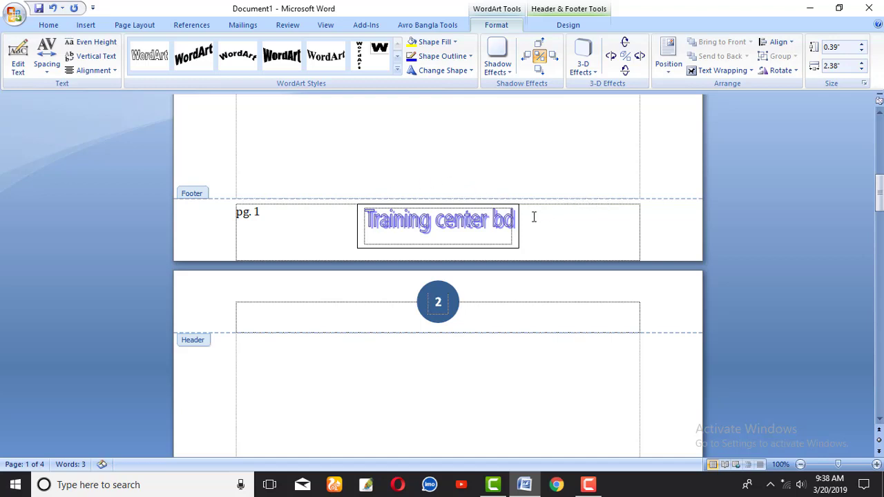
Delete the footer WordArt, exit header/footer editing, and select all body content.
key("Delete")
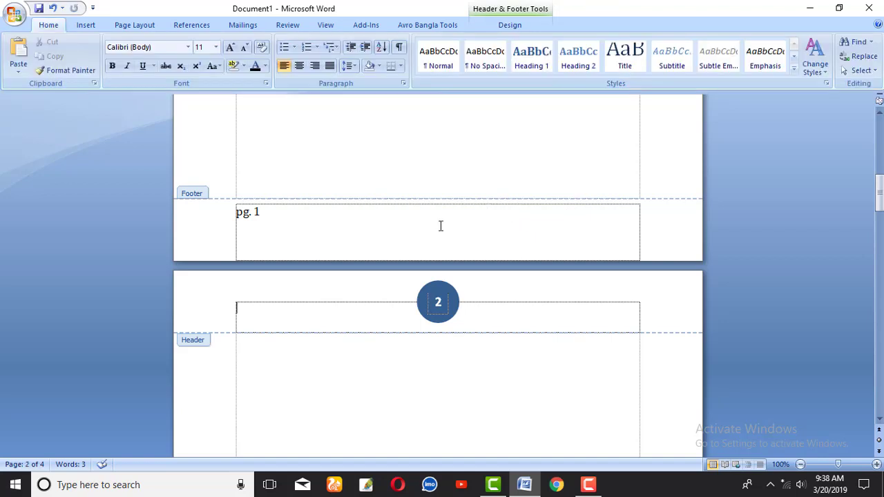
key("ctrl+a")
key("Delete")
key("Escape")
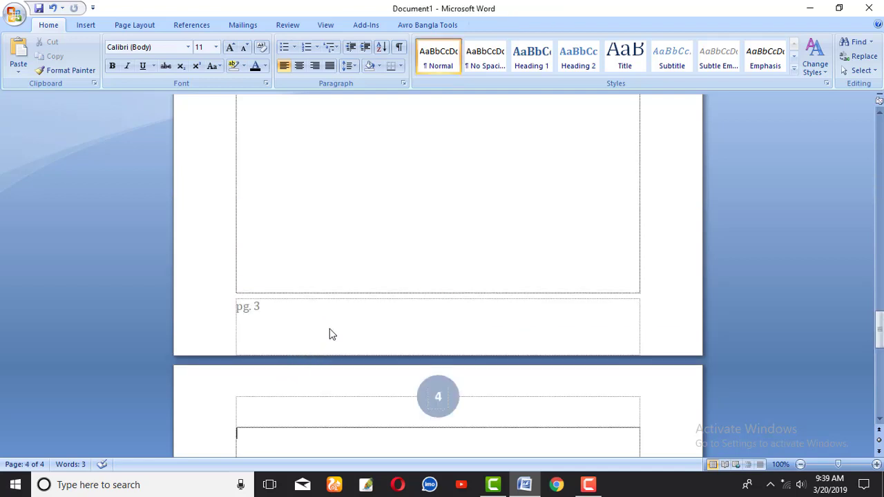
key("ctrl+a")
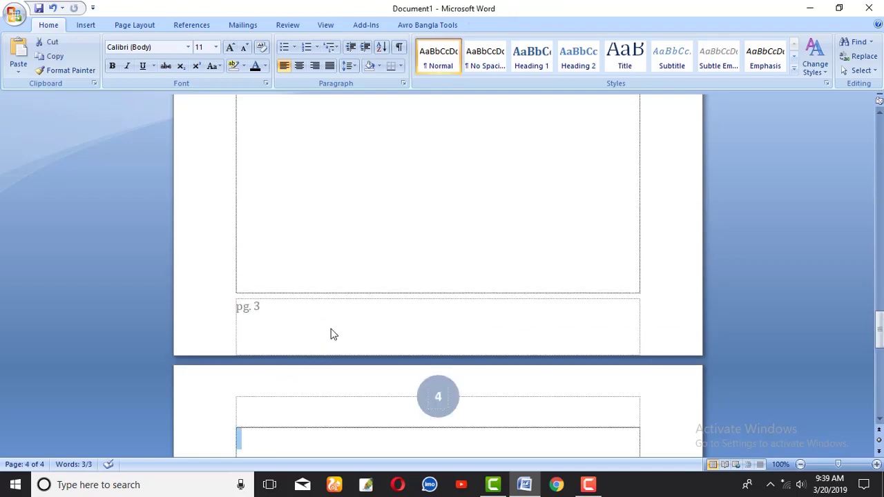
Delete all of the document's body content.
key("Delete")
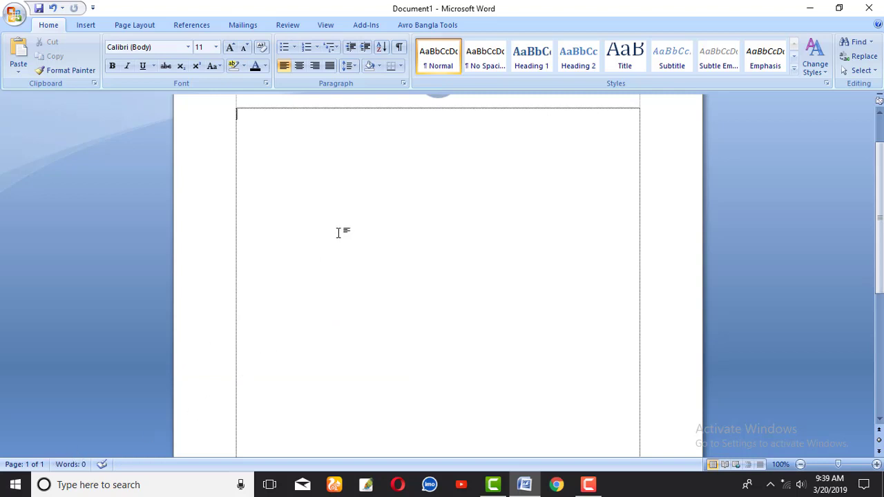
scroll(341, 233, "up", 2)
scroll(325, 276, "down", 5)
scroll(321, 299, "down", 5)
scroll(322, 283, "up", 10)
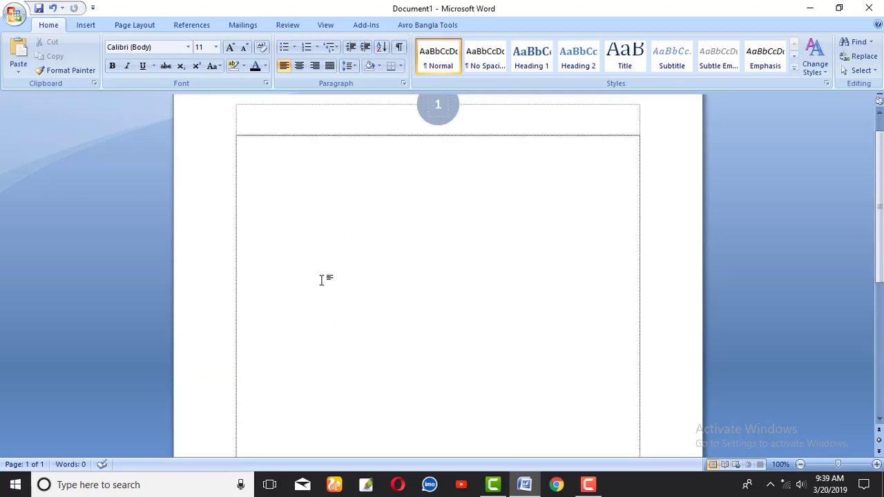
scroll(588, 258, "down", 5)
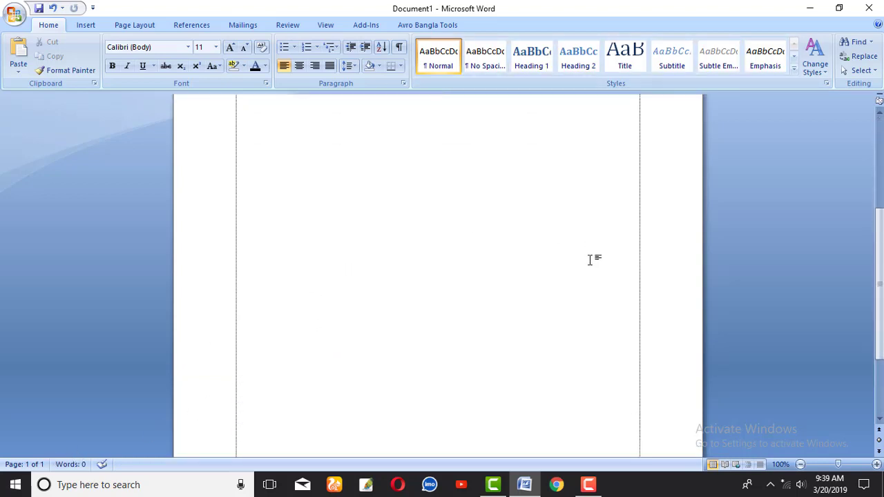
scroll(515, 316, "down", 5)
scroll(519, 298, "up", 2)
scroll(510, 294, "up", 8)
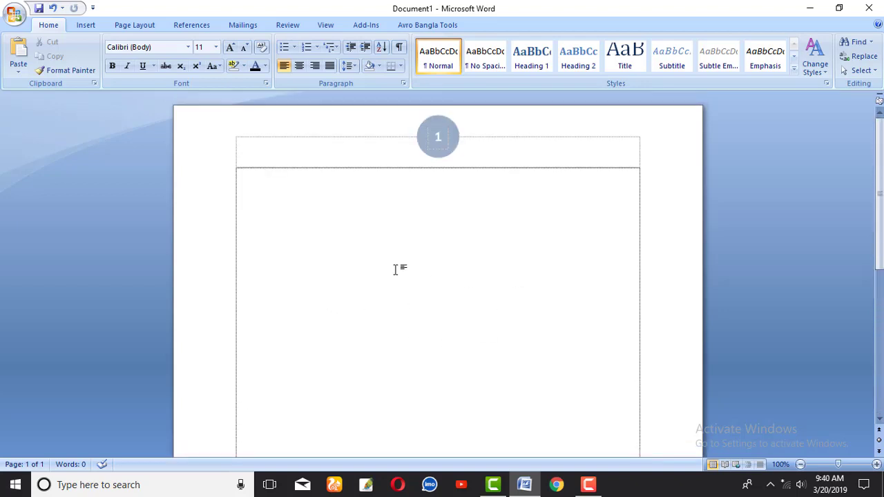
Start a new WordArt in the second style, keeping the Arial Black font.
left_click(89, 26)
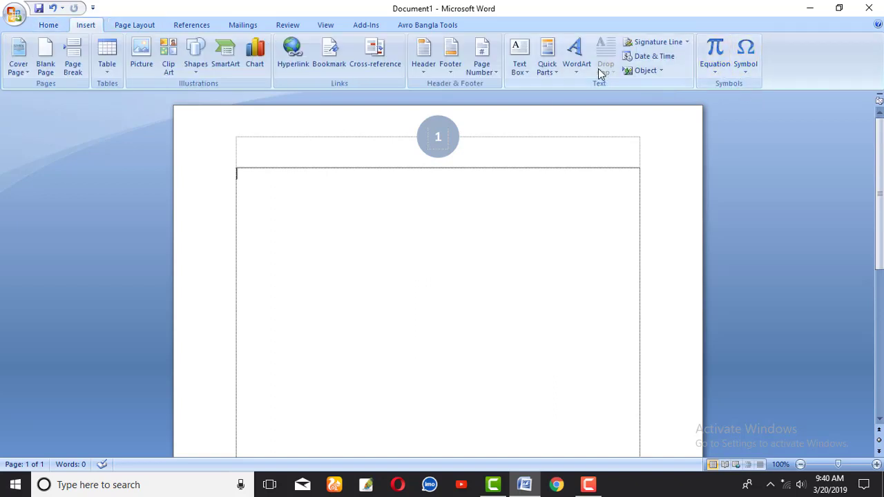
left_click(577, 62)
left_click(624, 95)
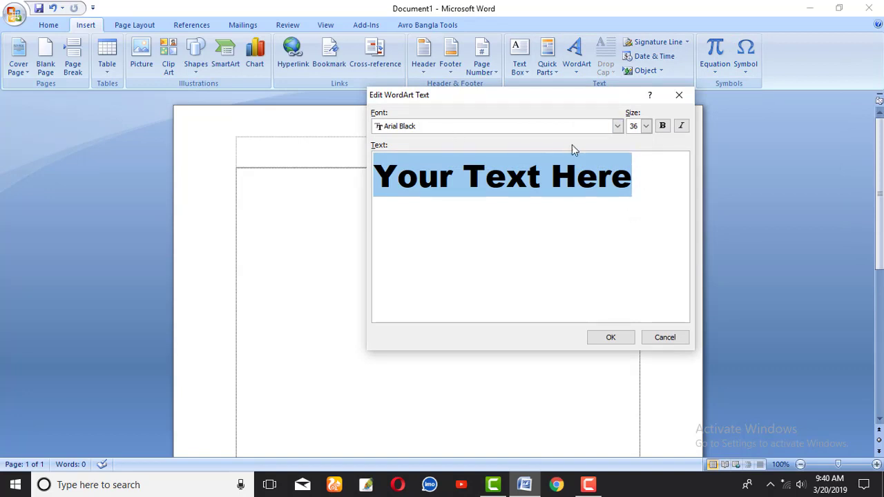
left_click(617, 127)
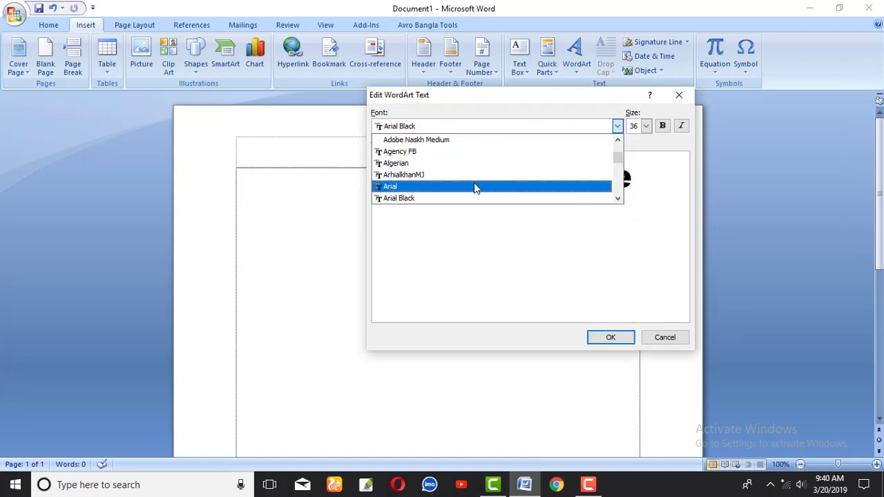
left_click(466, 251)
Replace the placeholder with 'Training center bd' at size 36 and insert it into the page.
left_click_drag(639, 182, 318, 182)
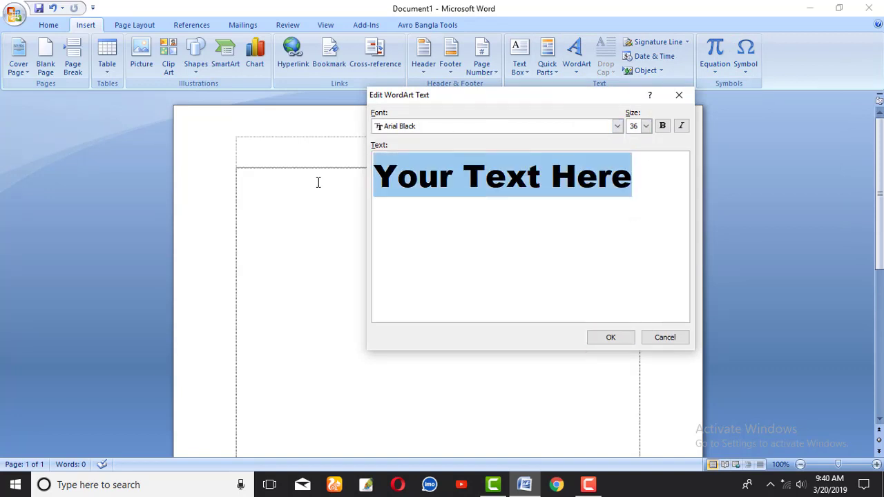
key("Delete")
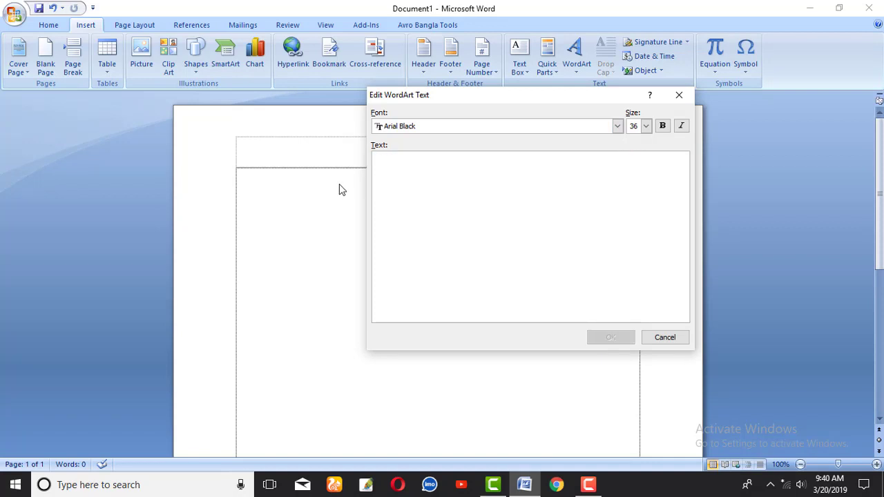
type("a")
key("BackSpace")
type("Trai")
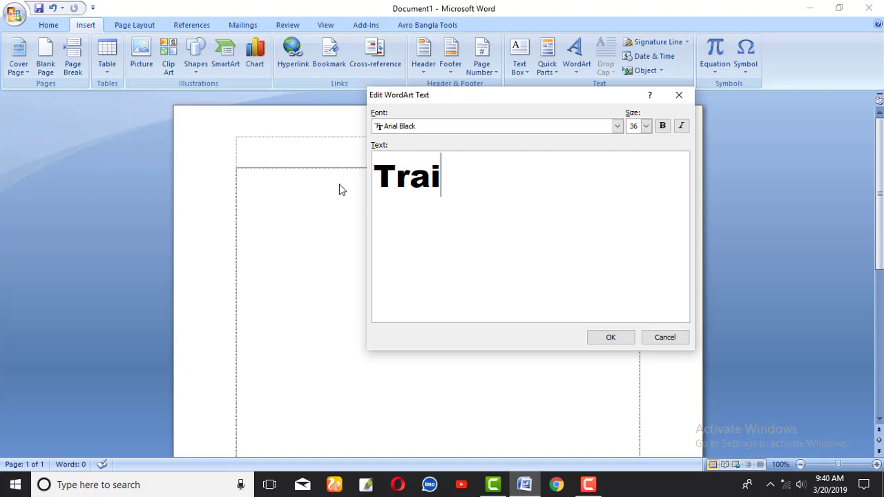
type("ning c")
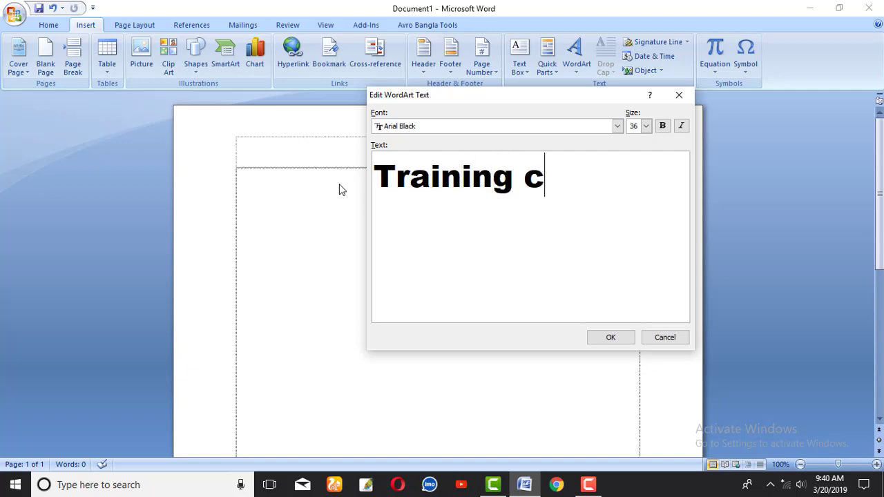
type("enter b")
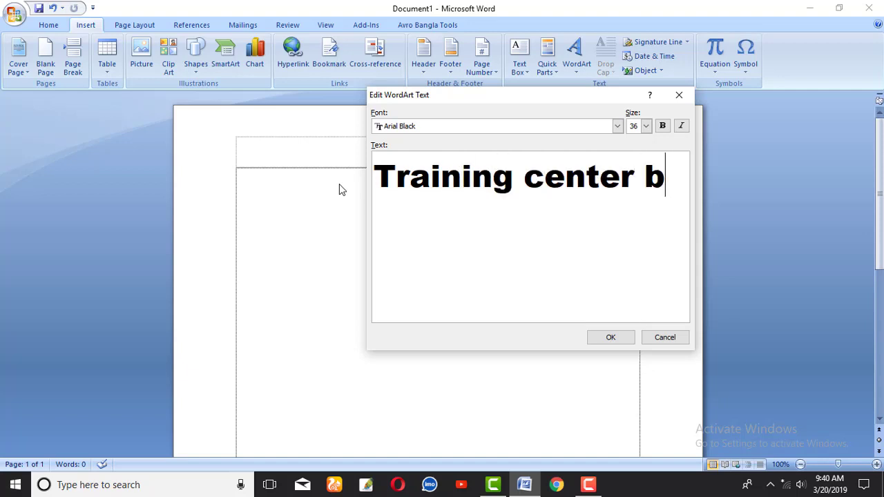
type("d")
left_click(646, 126)
left_click(576, 224)
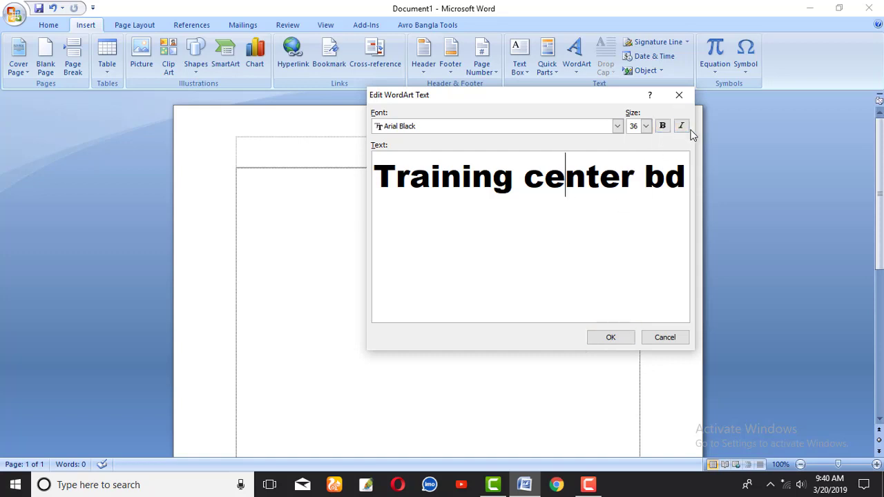
left_click(611, 337)
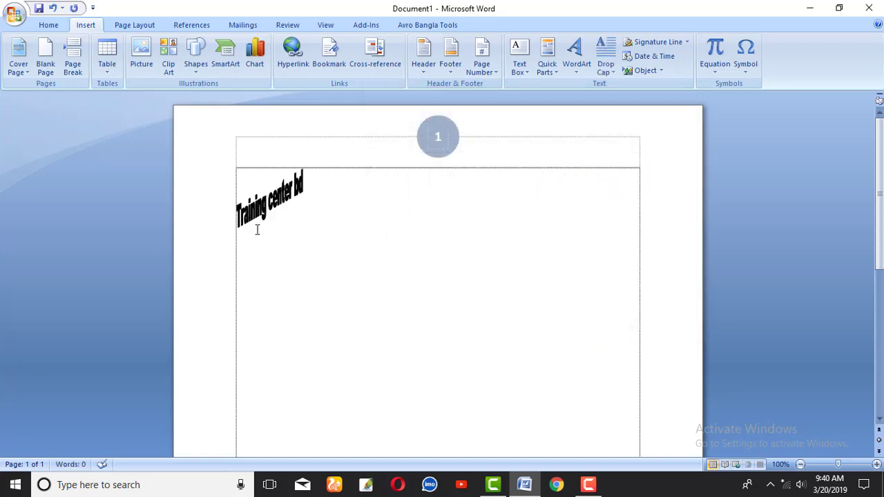
Set the WordArt to In Front of Text wrapping and drag it toward the page centre.
left_click(266, 198)
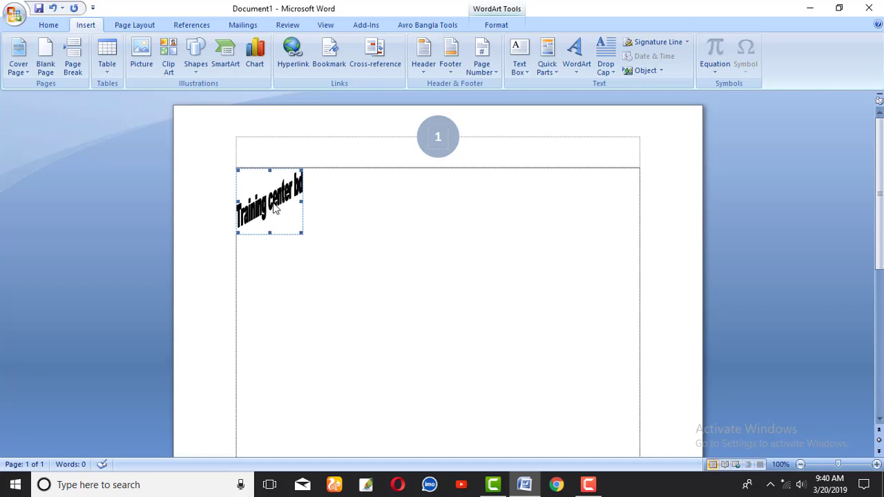
left_click(303, 221)
left_click(293, 207)
left_click(496, 25)
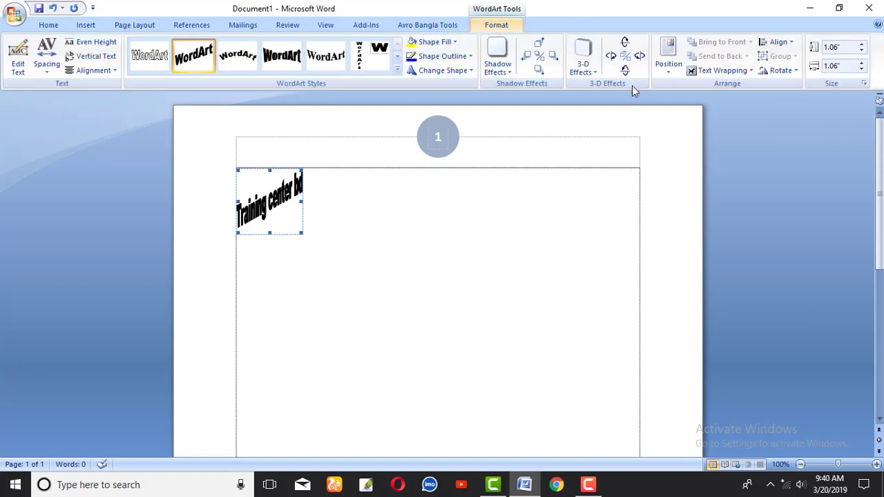
left_click(724, 71)
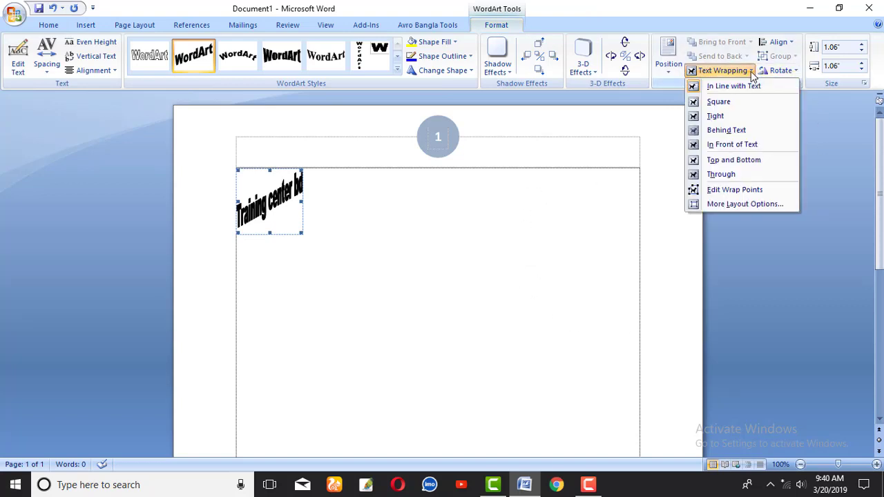
left_click(736, 147)
mouse_move(287, 198)
left_mouse_down()
mouse_move(421, 231)
mouse_move(398, 204)
mouse_move(380, 241)
mouse_move(343, 248)
left_mouse_up()
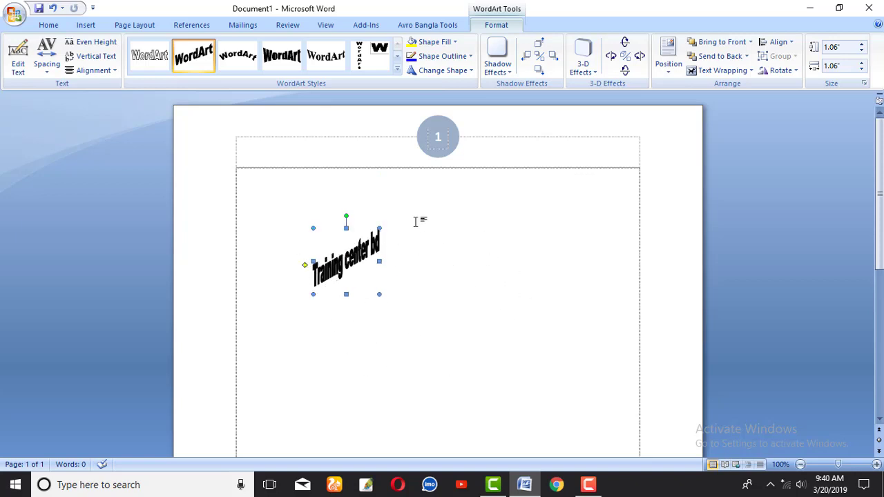
Rotate the WordArt clockwise so its slanted text runs nearly level.
left_click(722, 71)
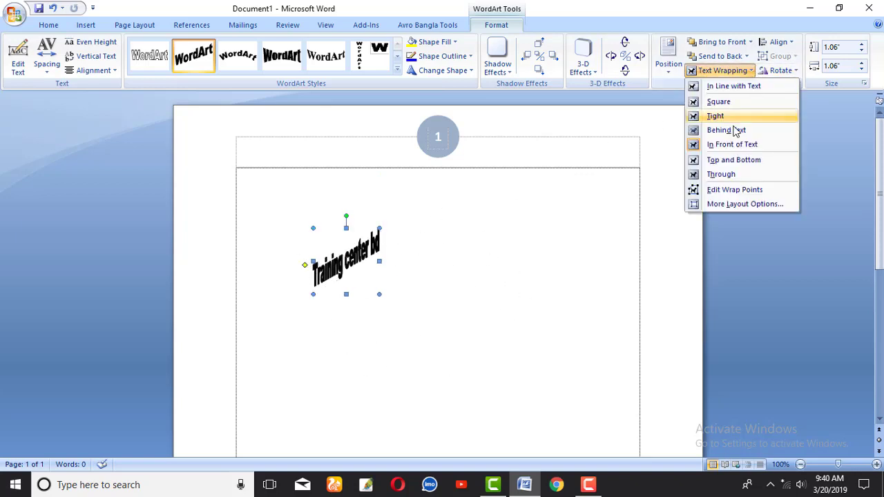
left_click(773, 146)
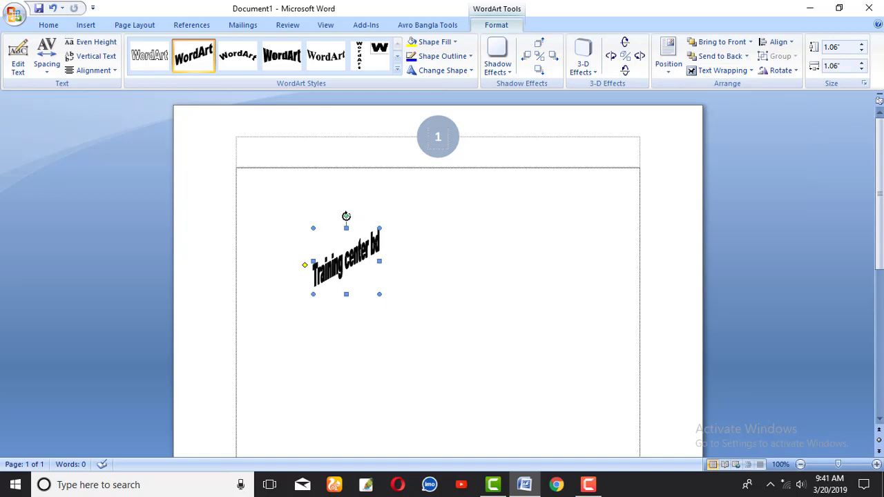
left_click_drag(346, 216, 366, 219)
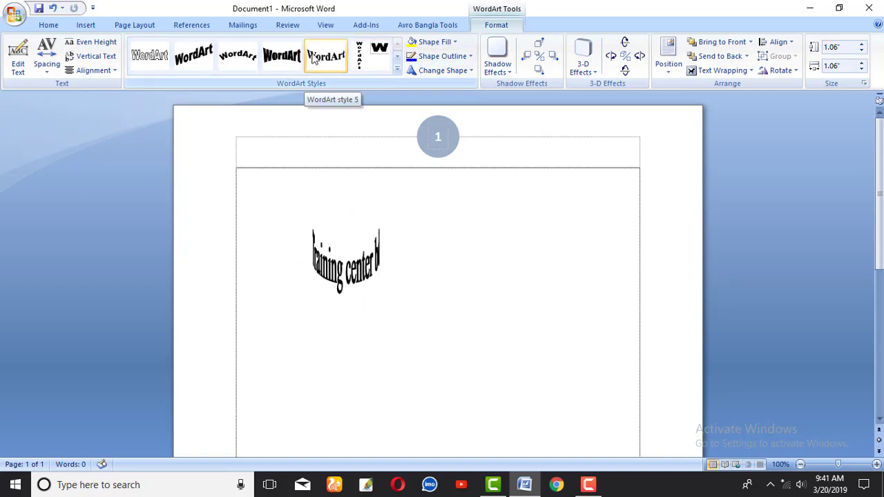
Apply the light purple outlined WordArt style and widen the WordArt to 4.81 inches.
left_click(397, 71)
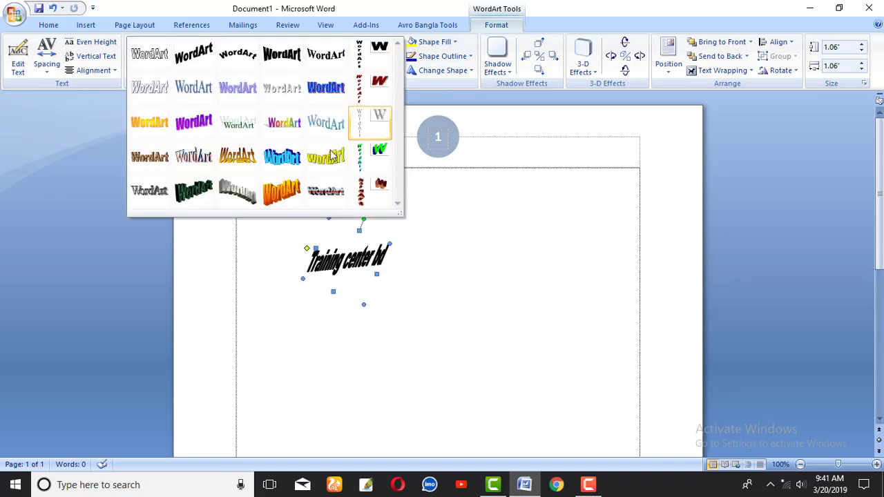
left_click(238, 90)
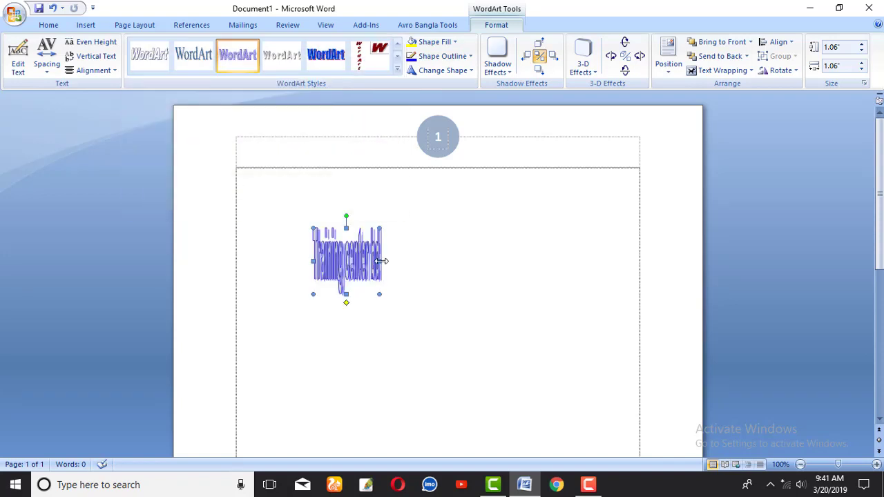
left_click_drag(381, 261, 569, 259)
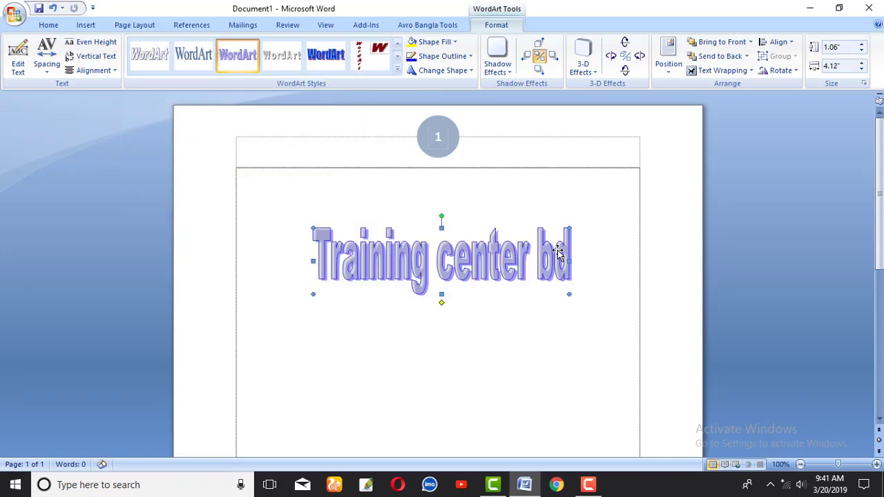
left_click_drag(569, 261, 611, 259)
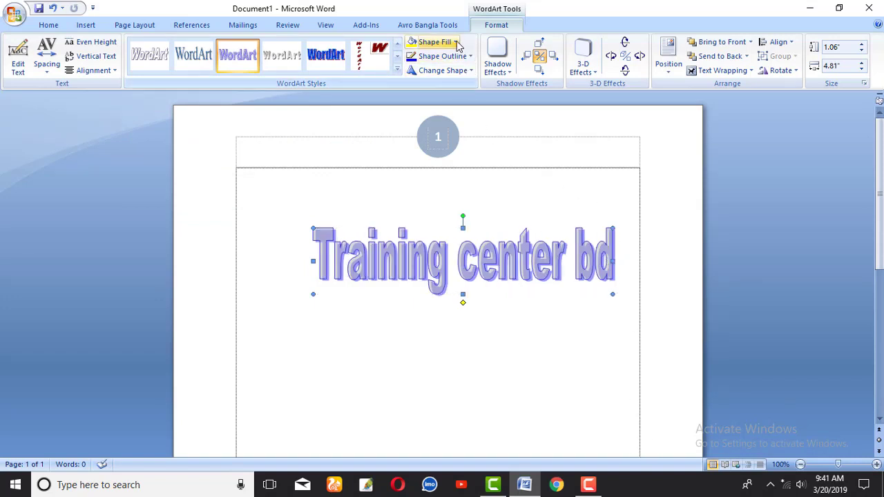
left_click(433, 42)
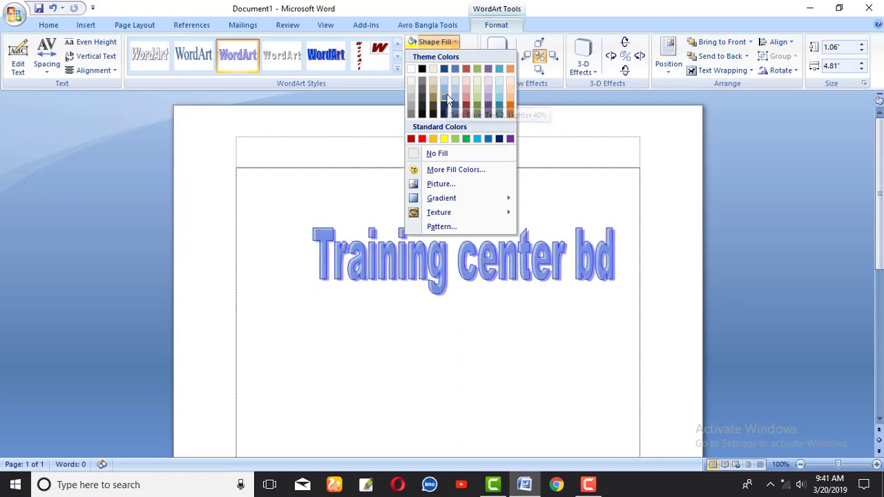
Give the WordArt letters a Canvas texture fill, skipping the picture fill option.
left_click(440, 185)
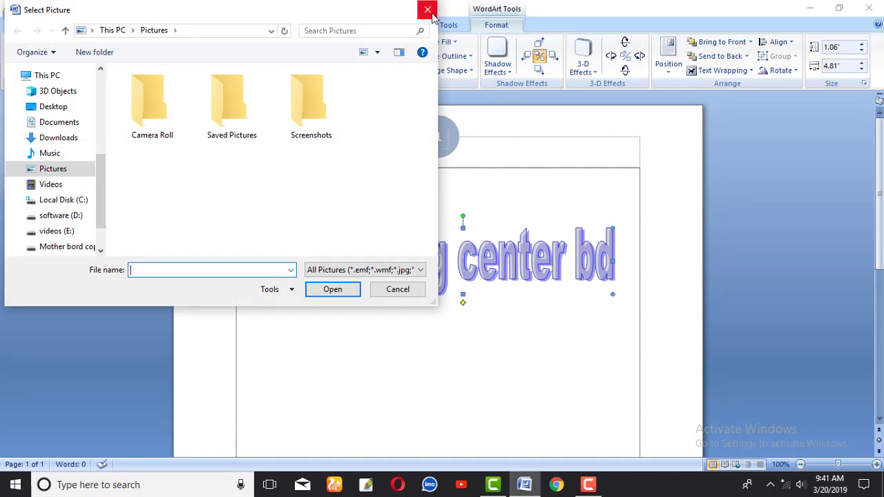
left_click(428, 10)
left_click(431, 41)
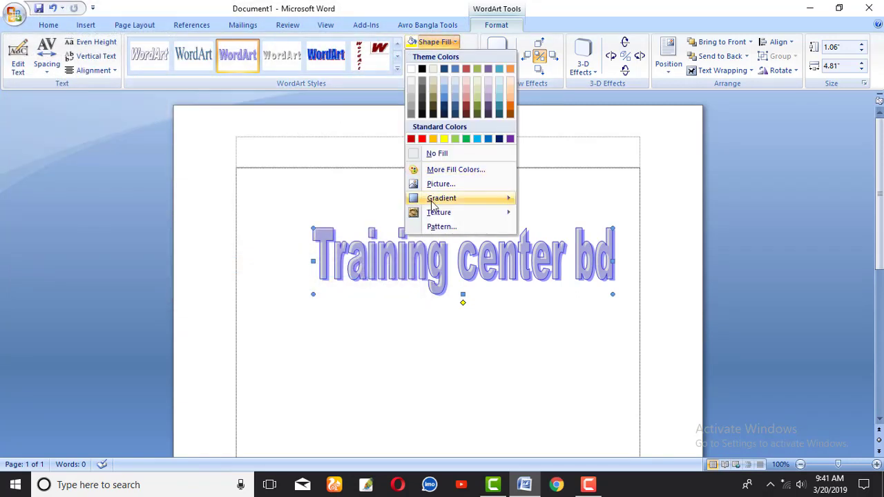
mouse_move(467, 202)
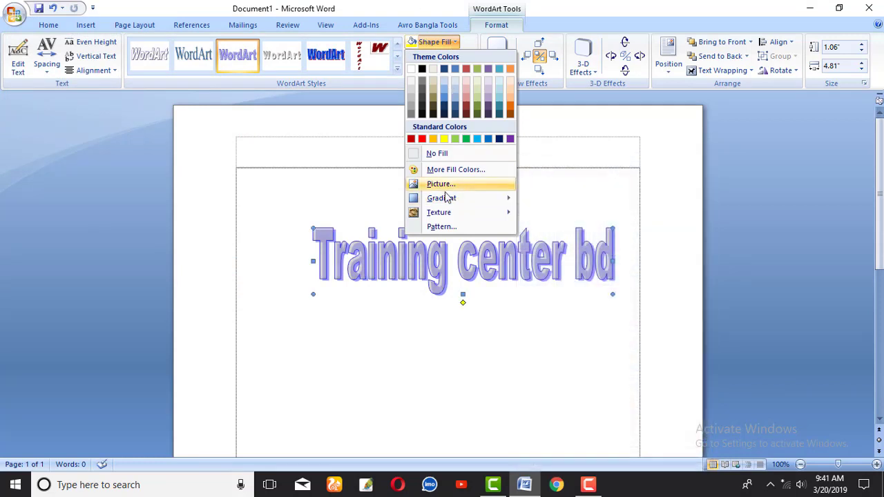
mouse_move(441, 212)
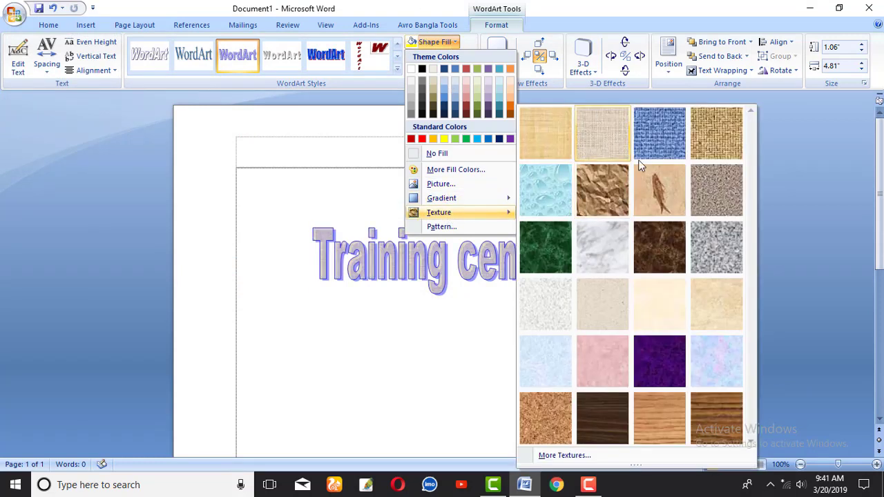
left_click(598, 133)
left_click(450, 42)
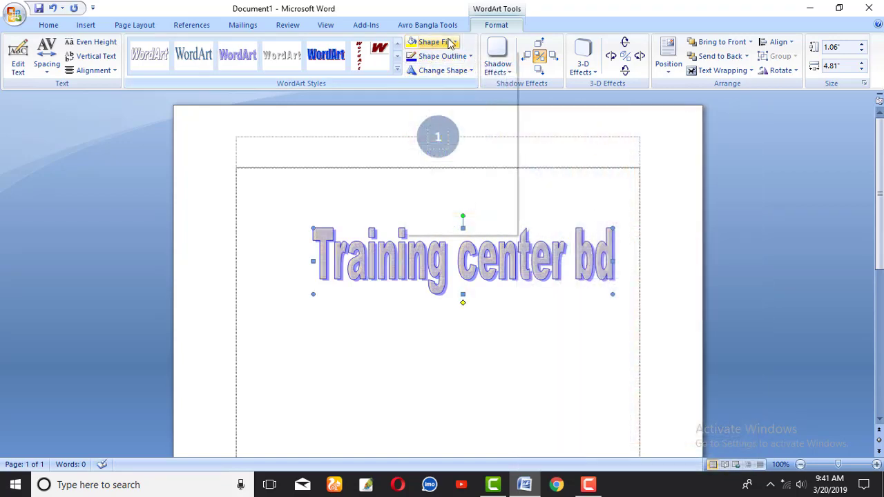
Fill the WordArt with a 60% pattern: light beige foreground over light blue background.
left_click(443, 226)
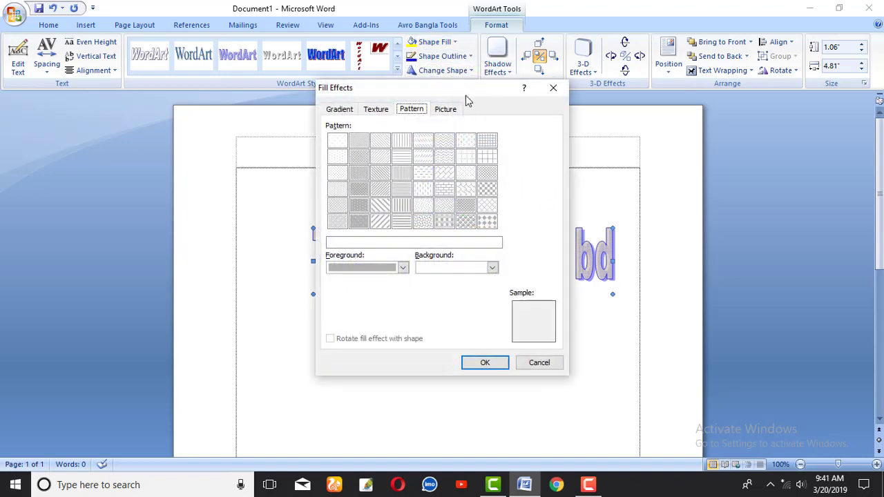
mouse_move(465, 95)
left_mouse_down()
mouse_move(552, 116)
mouse_move(765, 101)
left_mouse_up()
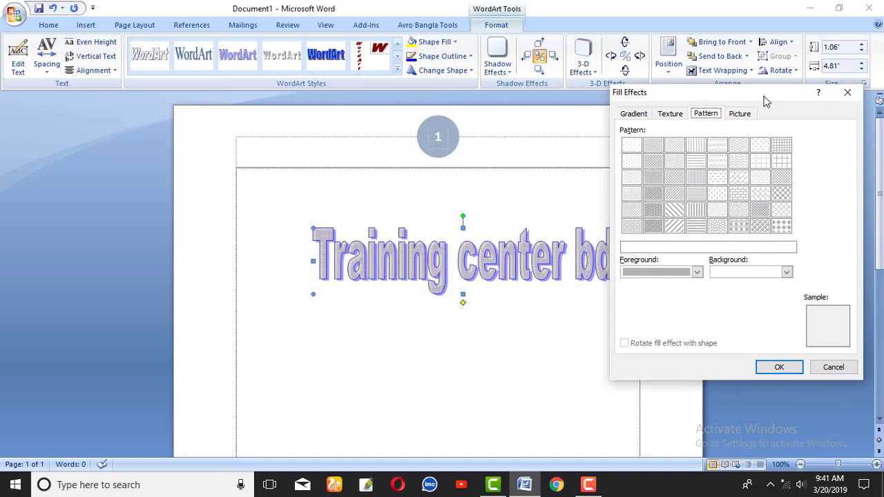
left_click(669, 115)
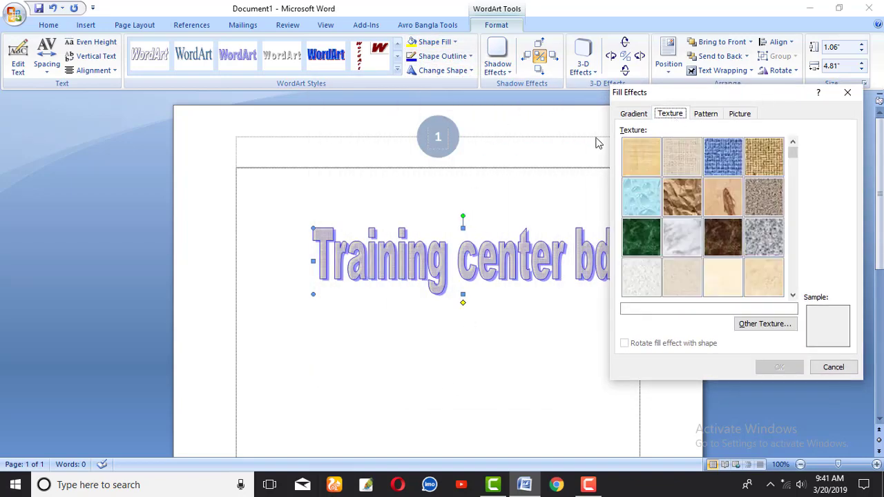
left_click(704, 116)
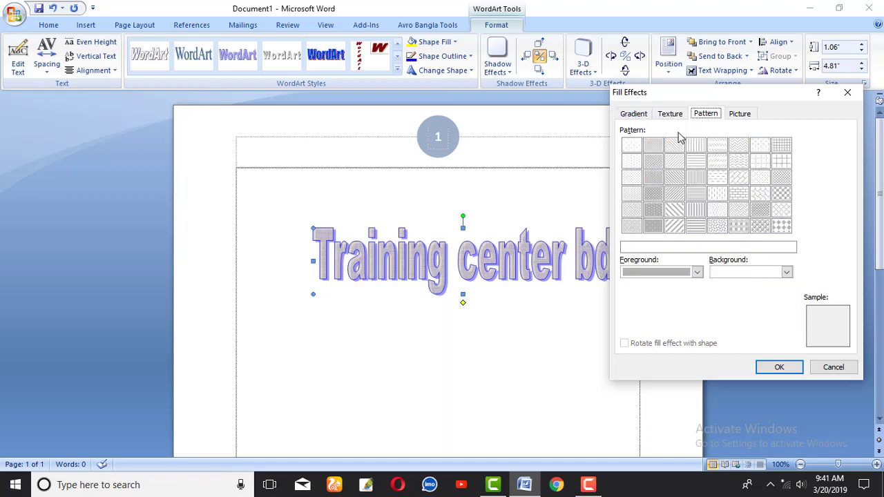
left_click(696, 272)
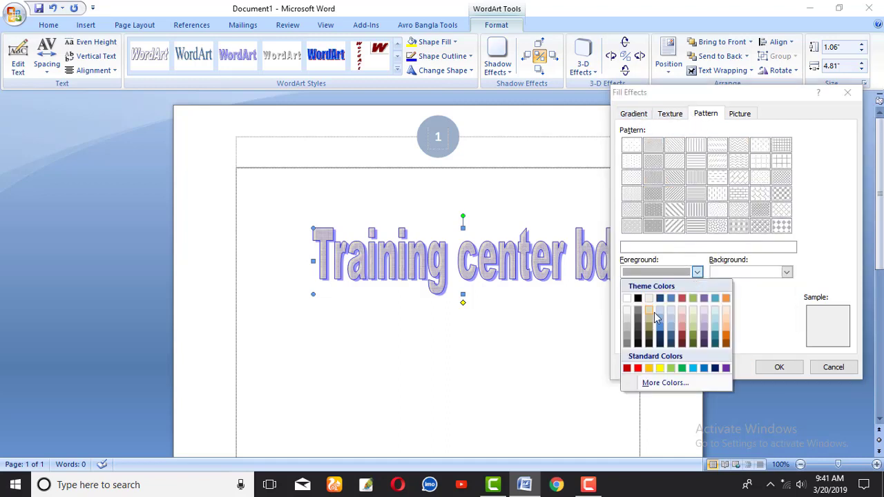
left_click(654, 312)
left_click(787, 273)
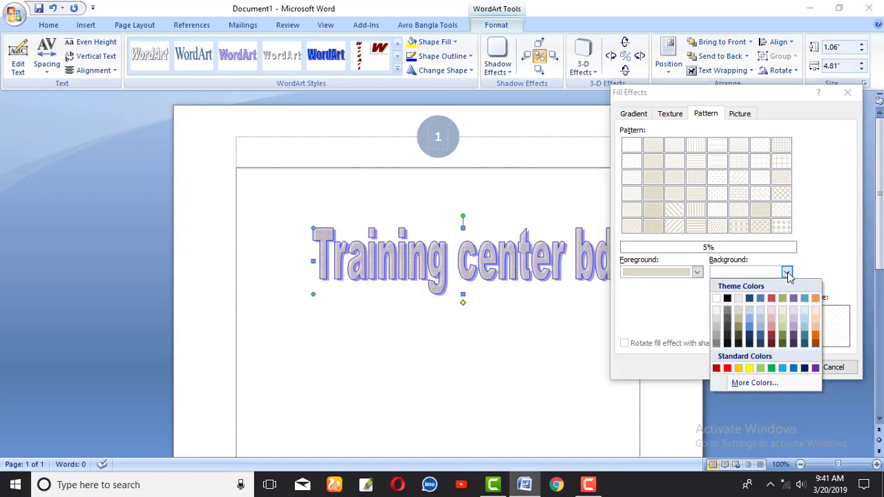
left_click(755, 322)
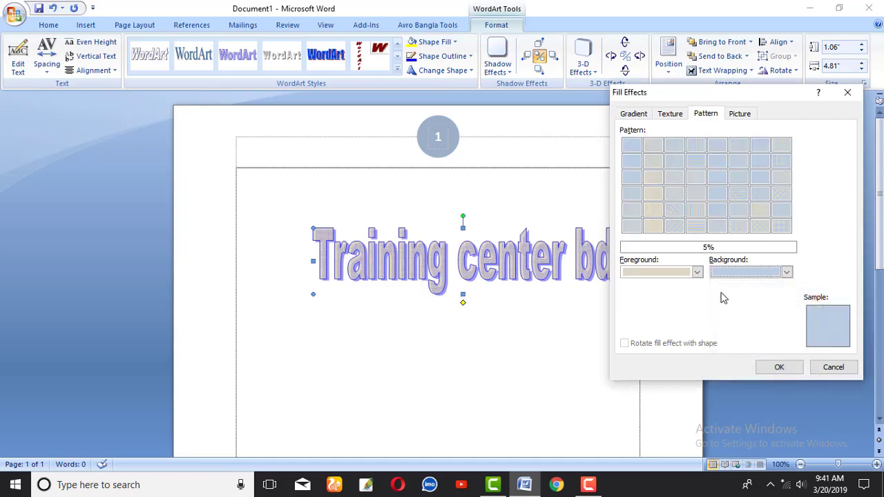
left_click(689, 176)
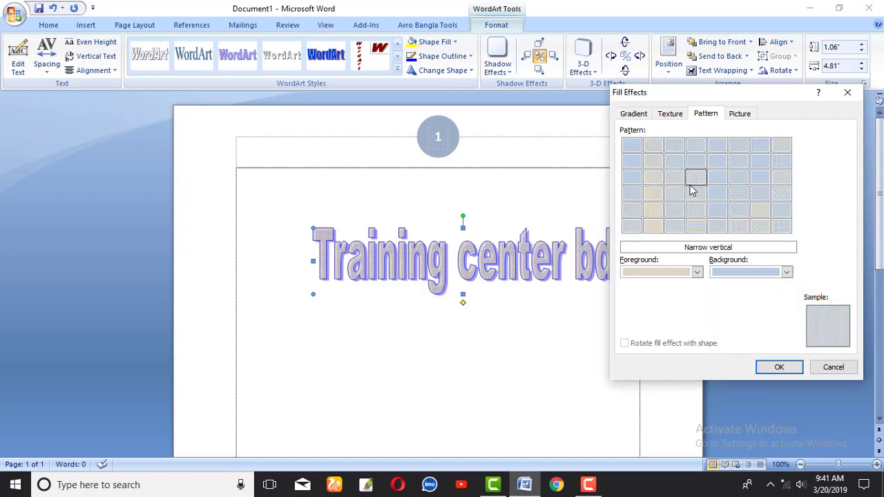
left_click(652, 166)
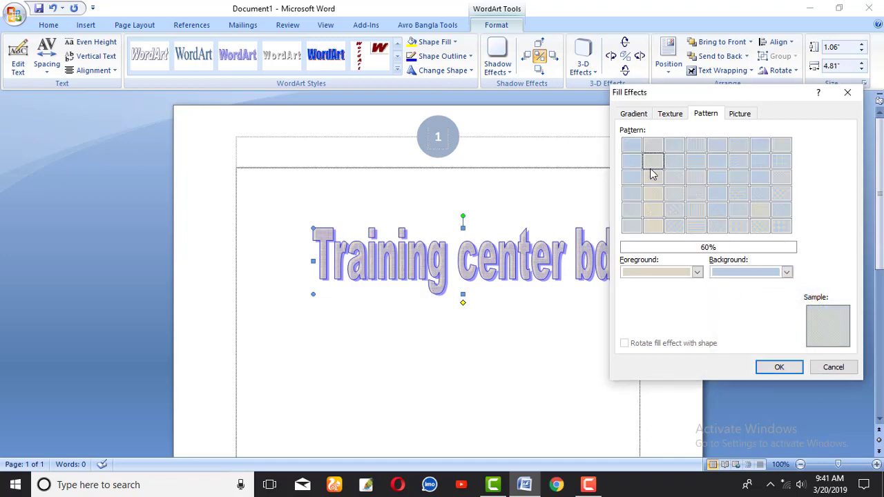
left_click(779, 368)
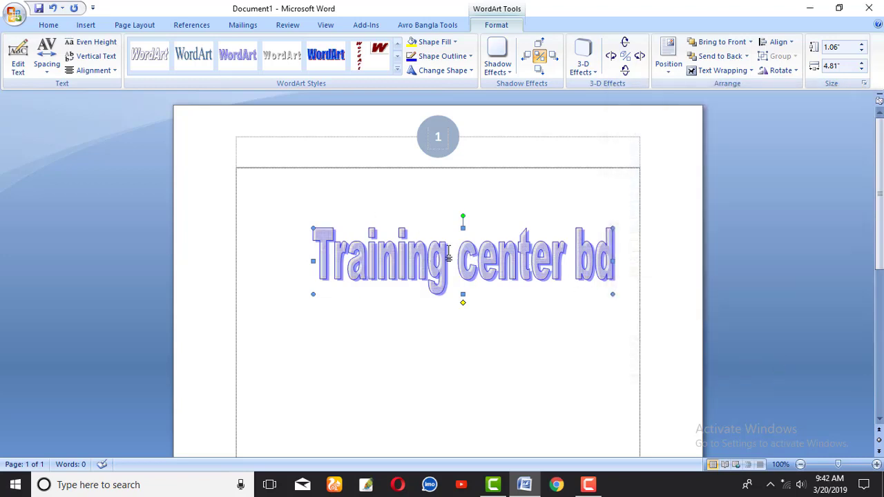
left_click(468, 56)
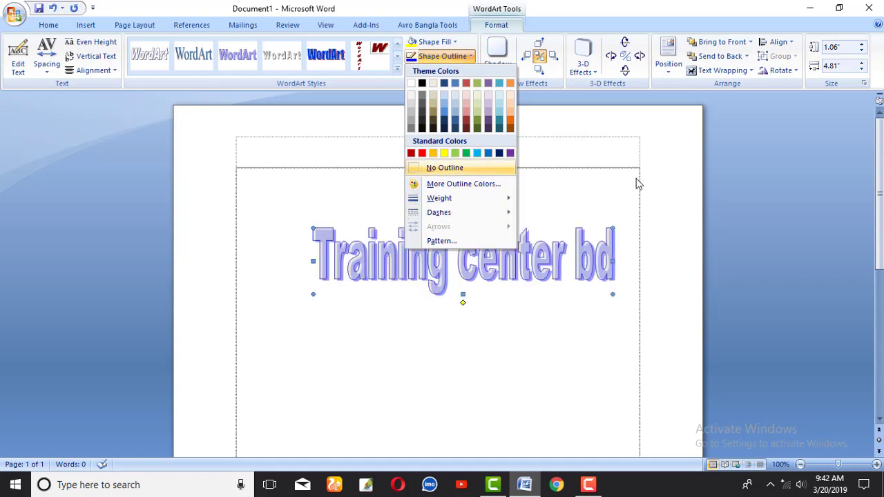
Remove the WordArt's outline, then try a 4½ pt outline weight.
left_click(438, 168)
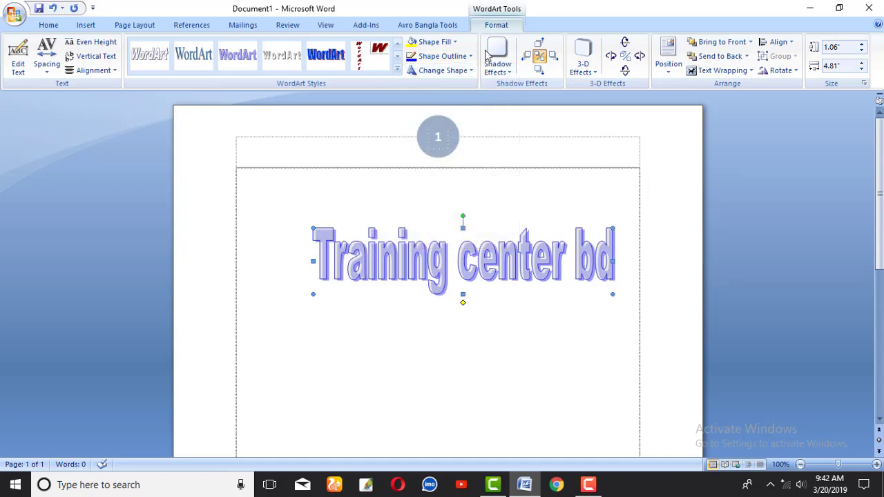
left_click(455, 61)
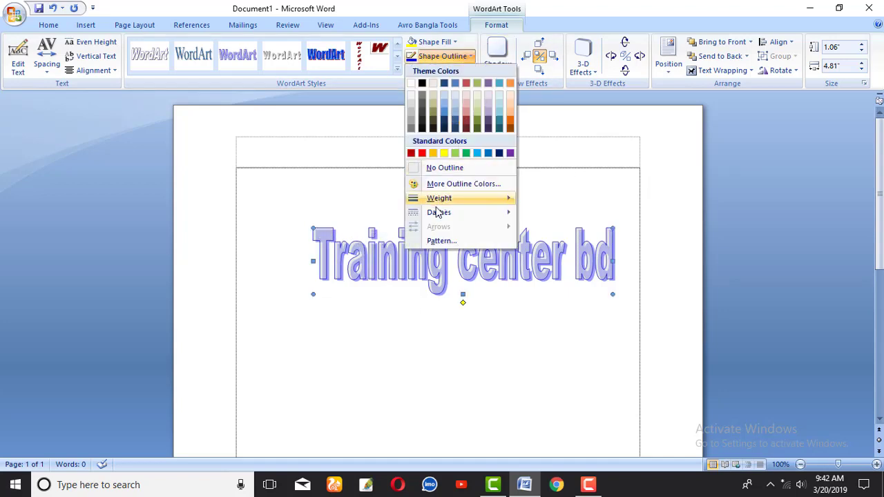
mouse_move(439, 199)
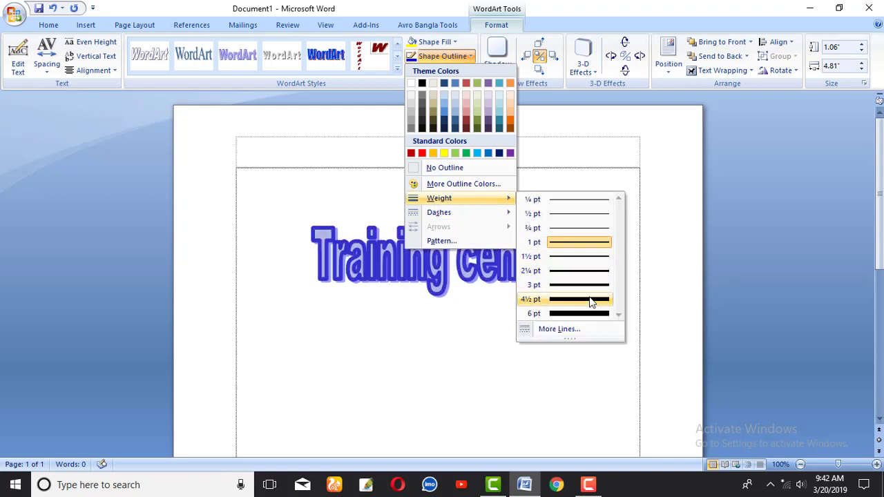
left_click(591, 299)
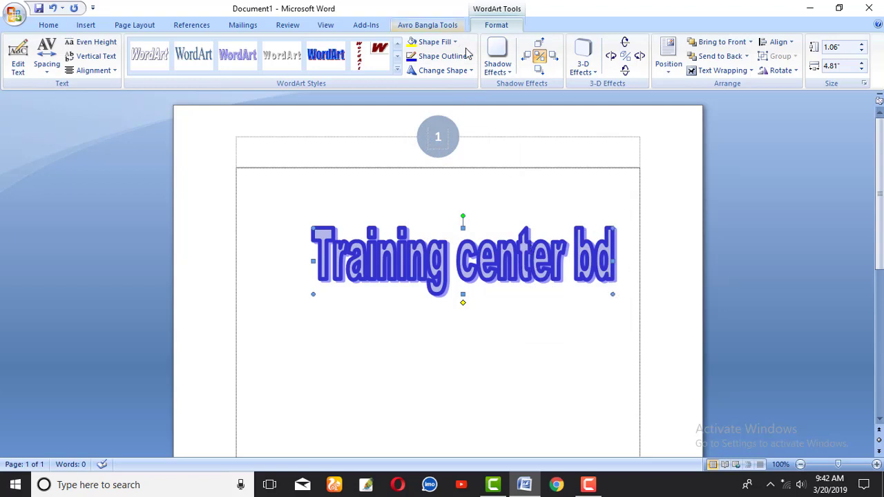
Switch the WordArt outline to a thinner weight in a dark, near-black colour.
left_click(440, 55)
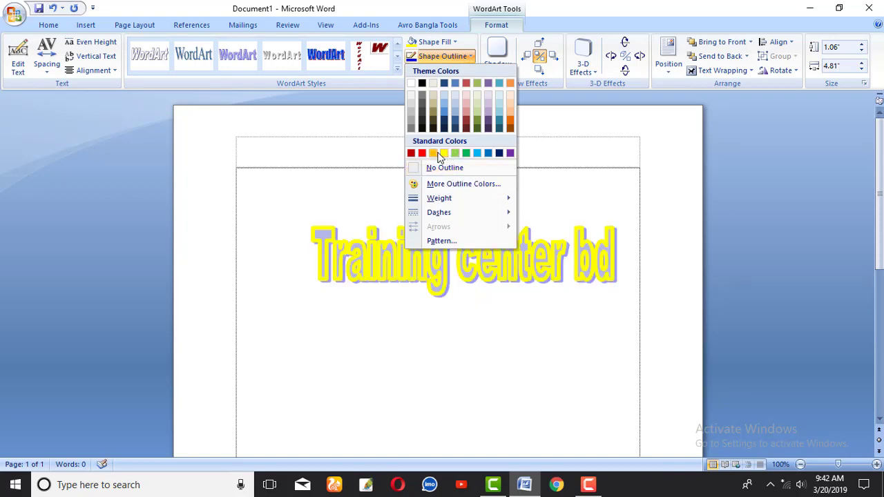
mouse_move(455, 199)
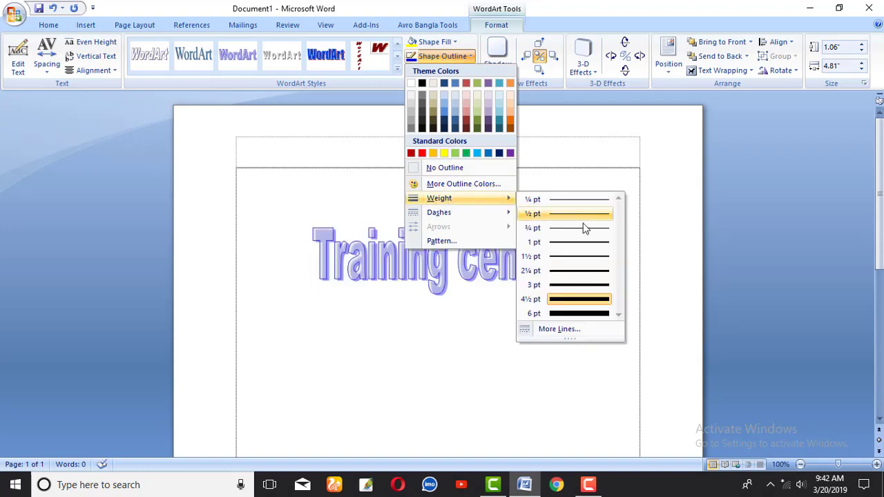
left_click(578, 260)
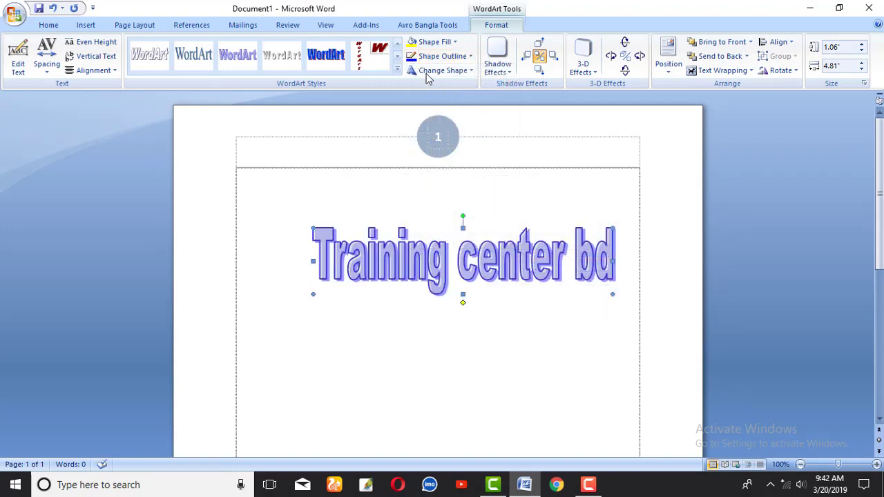
left_click(469, 56)
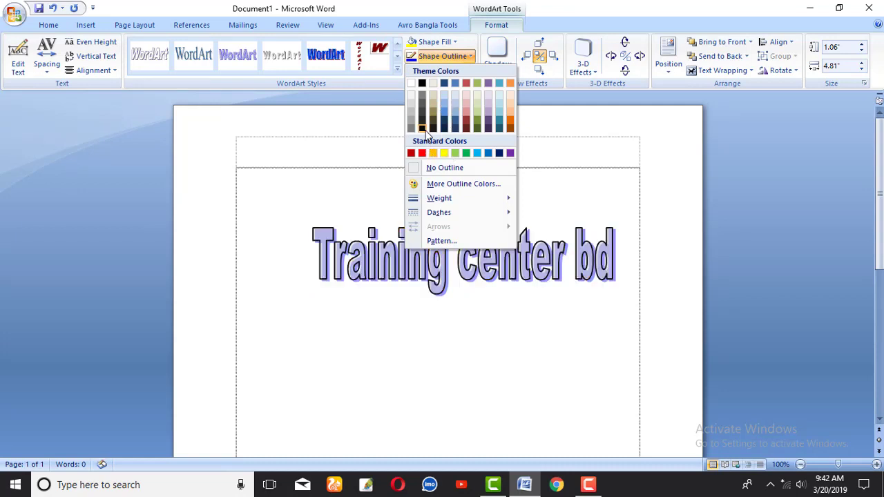
left_click(422, 129)
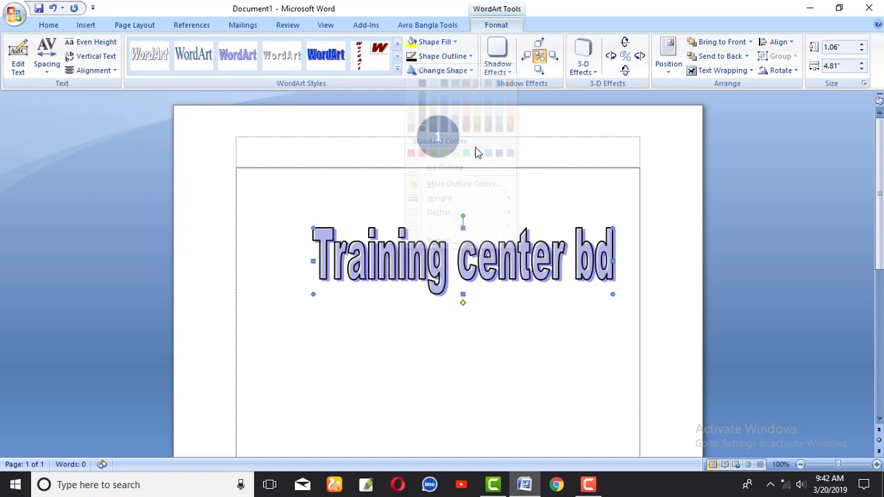
left_click(472, 71)
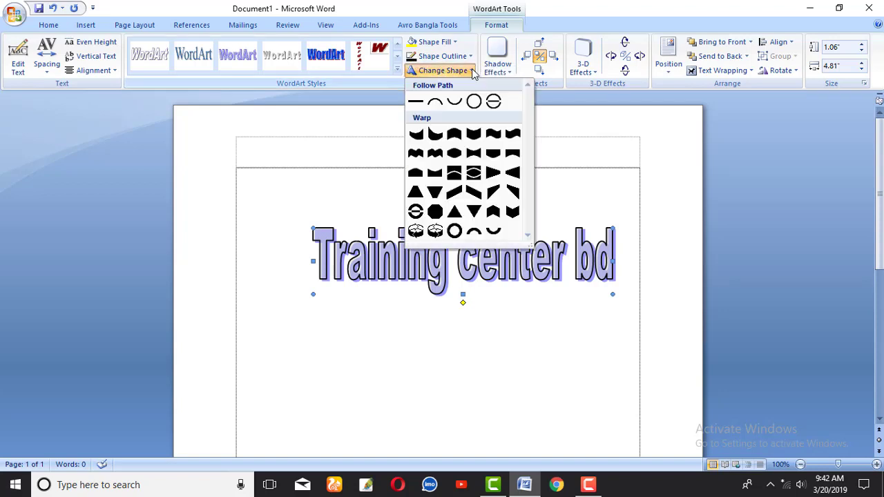
Bend the WordArt into an Arch Up shape, make it taller, and move it up the page.
left_click(433, 102)
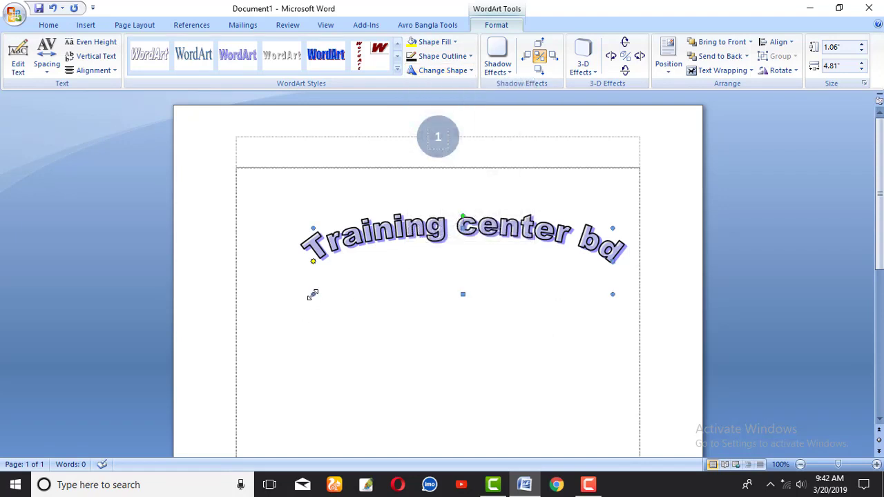
left_click_drag(311, 300, 334, 417)
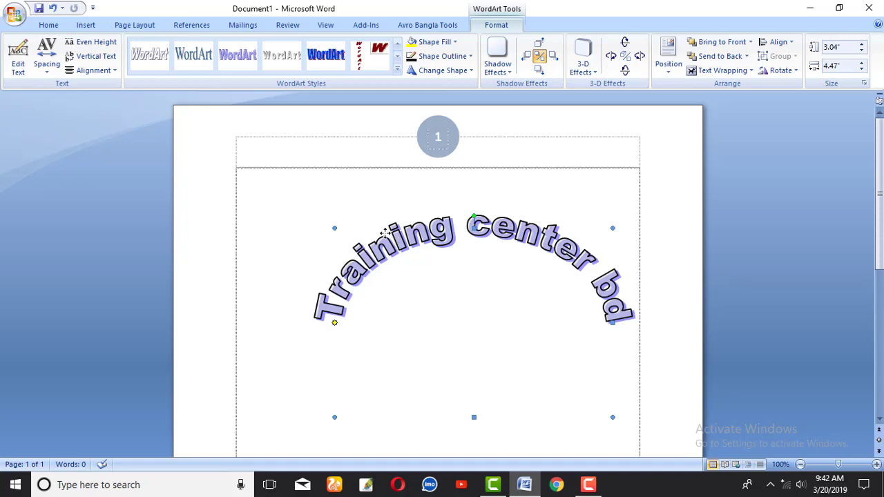
left_click_drag(372, 220, 366, 182)
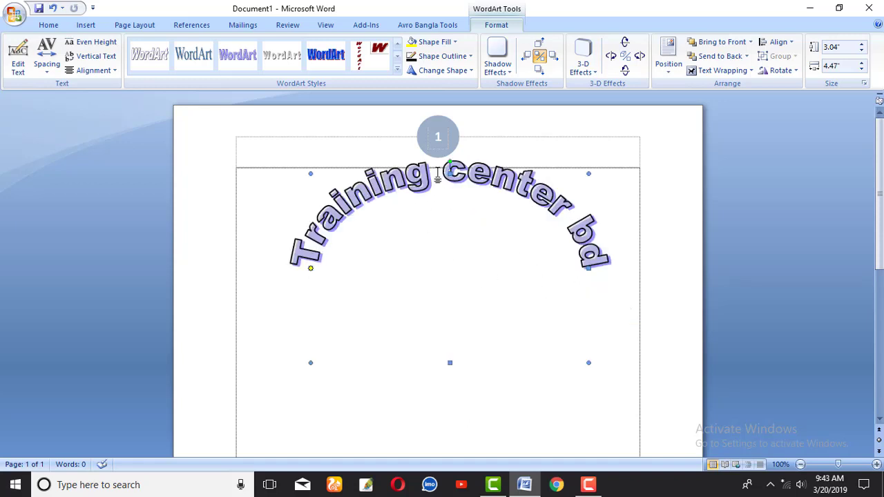
left_click_drag(422, 174, 427, 189)
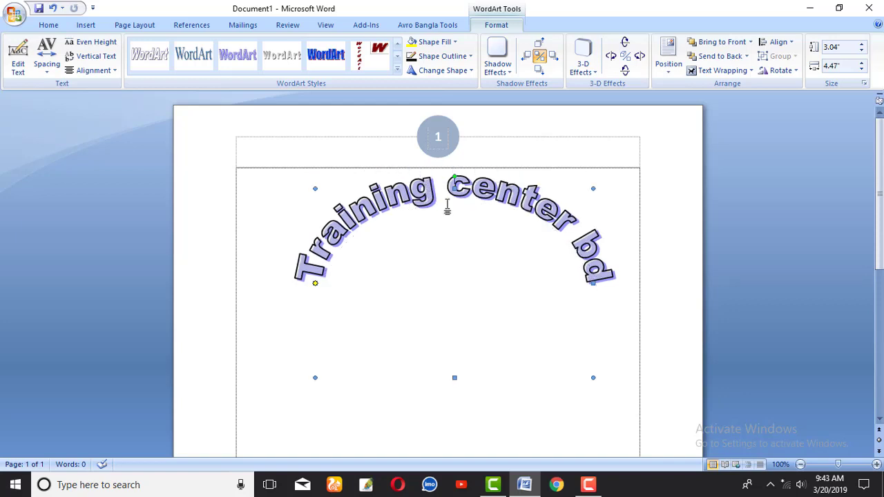
Reselect the arched WordArt and move it closer to the circled page number.
left_click(387, 222)
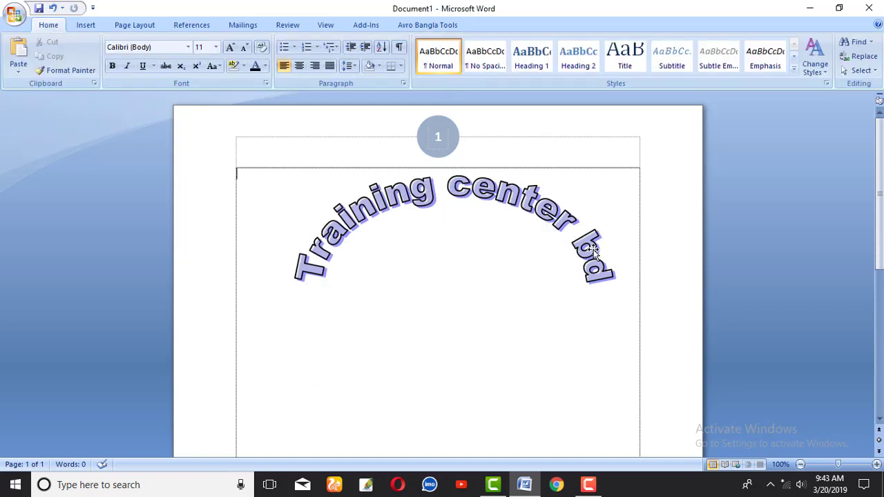
left_click(85, 25)
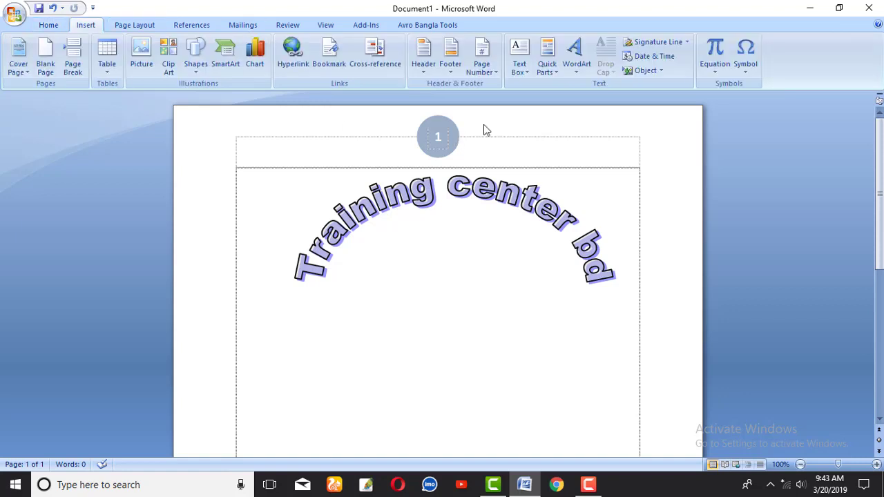
left_click(475, 193)
left_click_drag(487, 168, 491, 149)
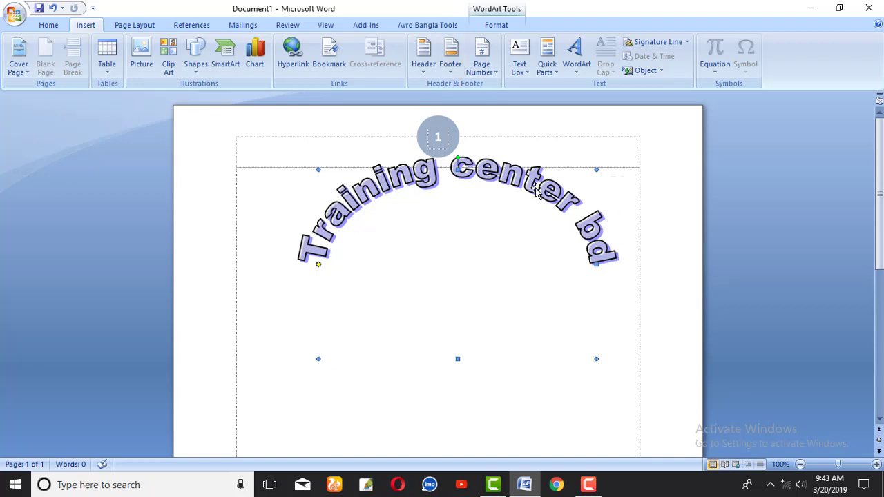
Set the arched WordArt's shadow colour to a light blue standard colour.
left_click(494, 26)
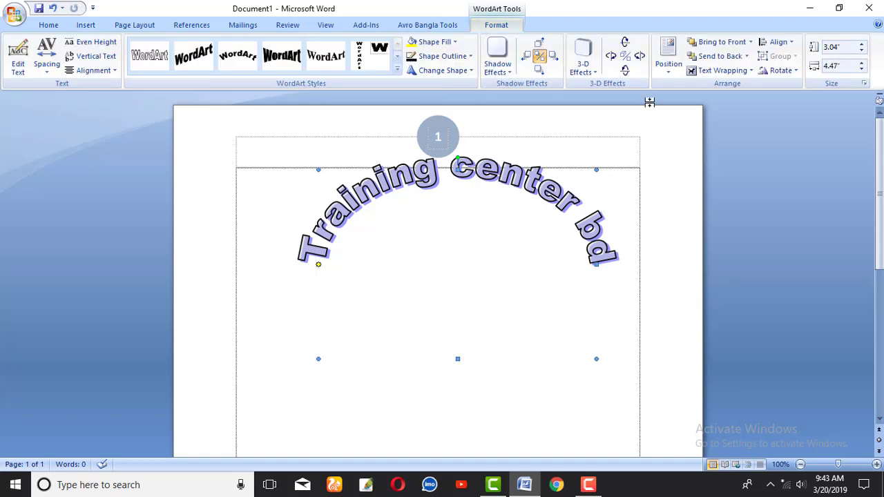
left_click(499, 69)
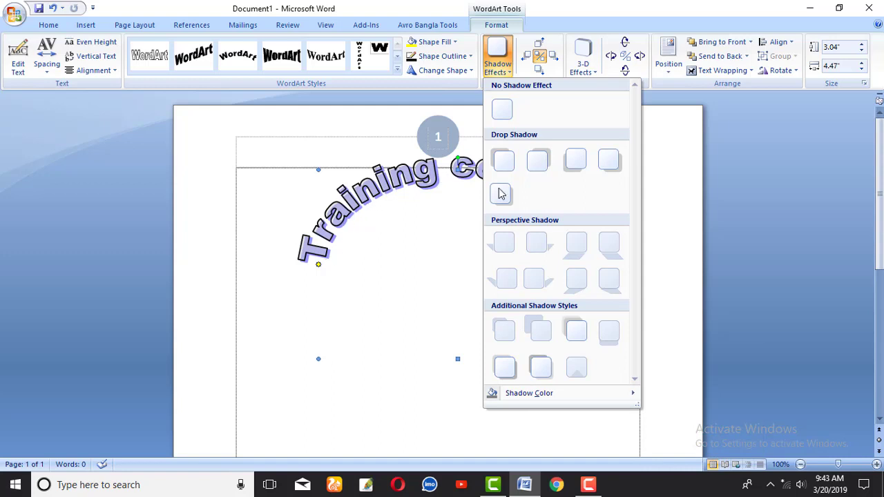
mouse_move(527, 400)
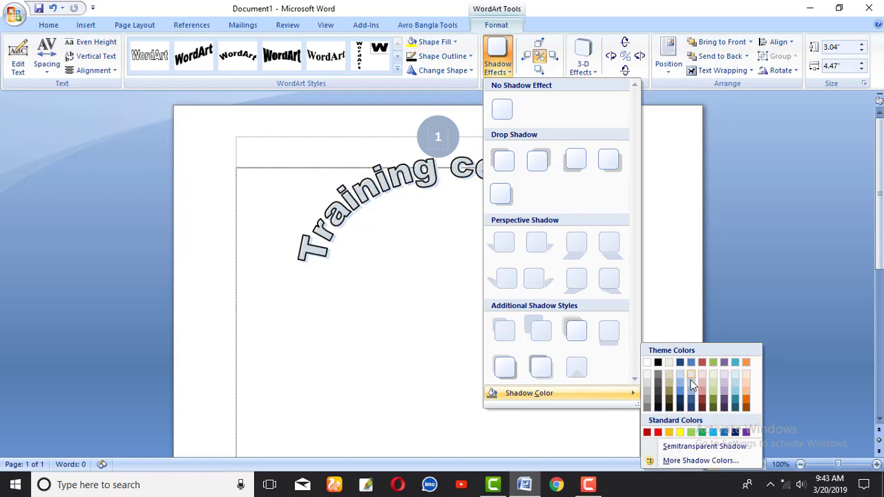
left_click(713, 433)
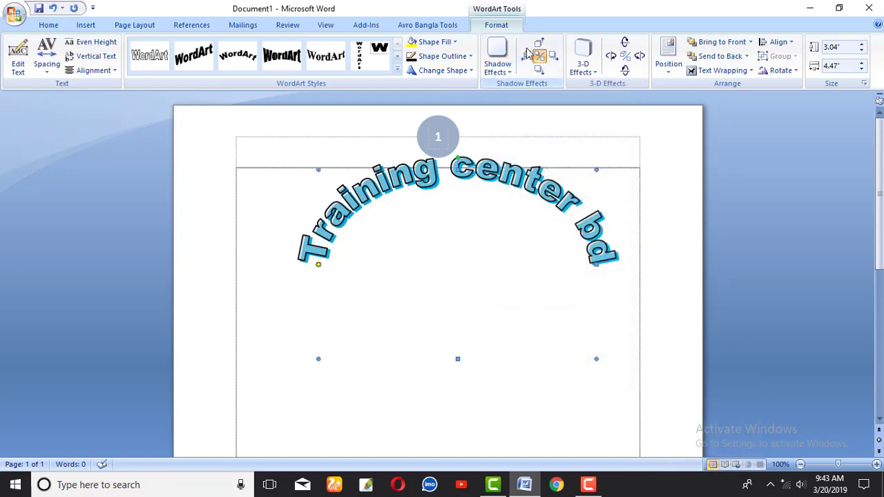
Nudge the blue shadow left six times, up once, then right and back left three times each.
left_click(529, 58)
left_click(529, 58)
left_click(529, 58)
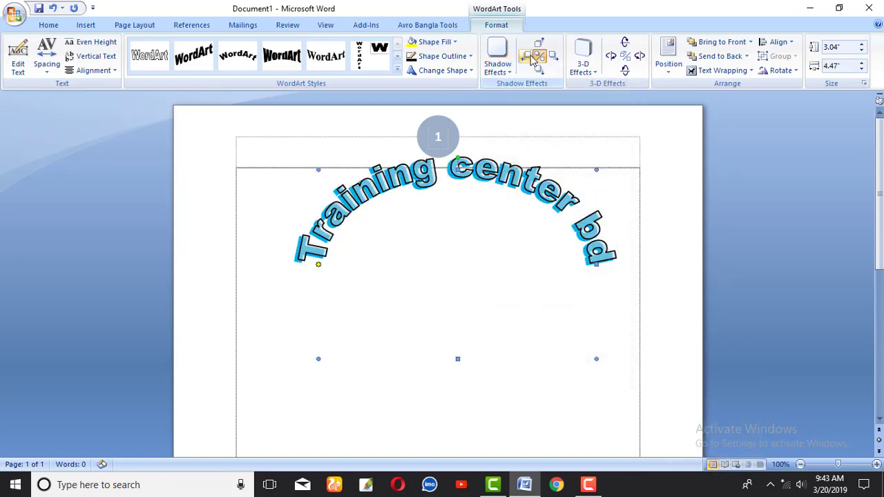
left_click(529, 58)
left_click(532, 59)
left_click(532, 60)
left_click(532, 59)
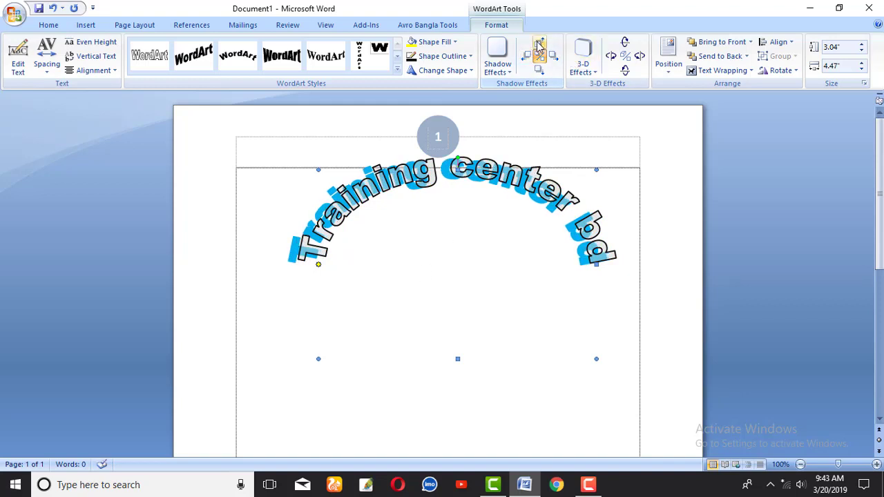
left_click(539, 44)
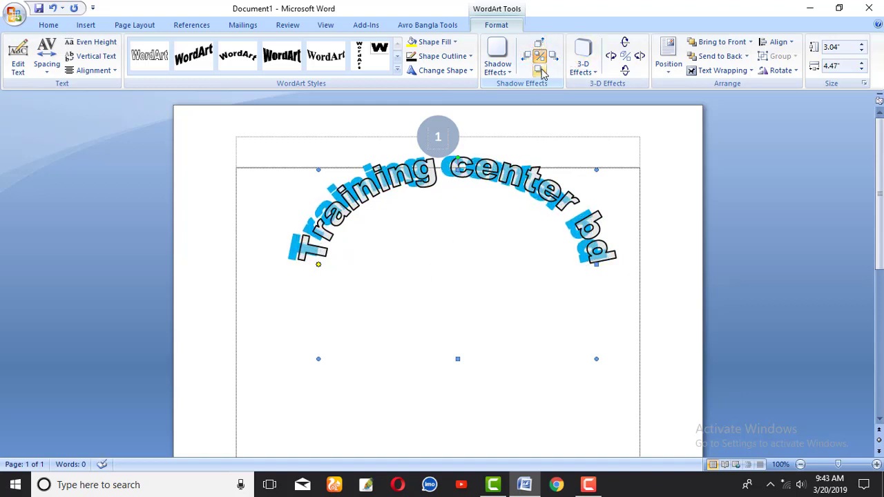
left_click(555, 58)
left_click(555, 59)
left_click(555, 59)
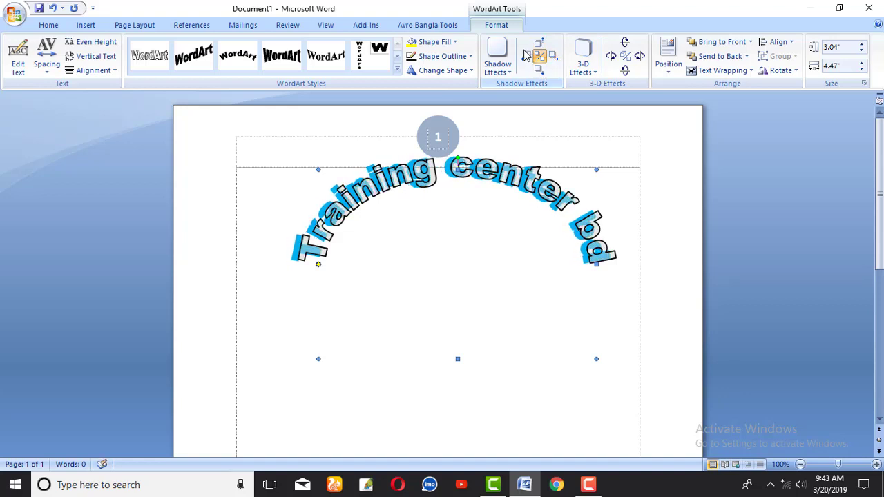
left_click(526, 56)
left_click(527, 57)
left_click(526, 57)
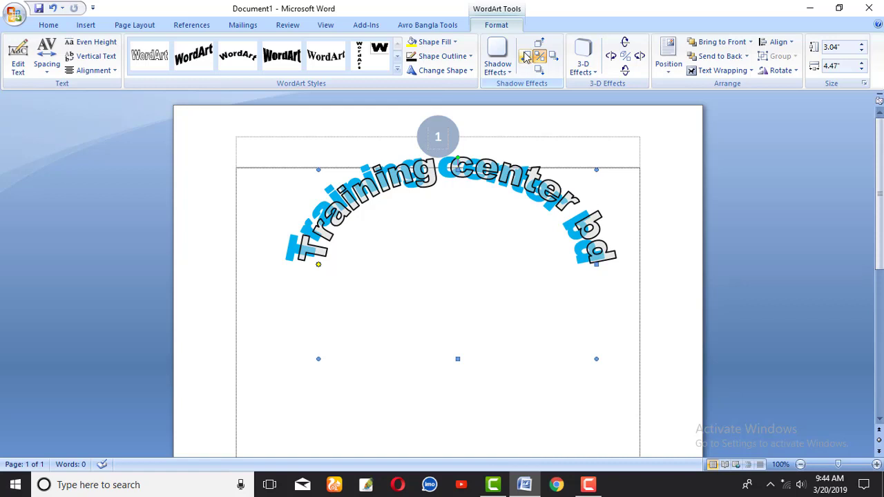
Turn the WordArt into 3-D text and tilt it left, then several steps right.
left_click(596, 78)
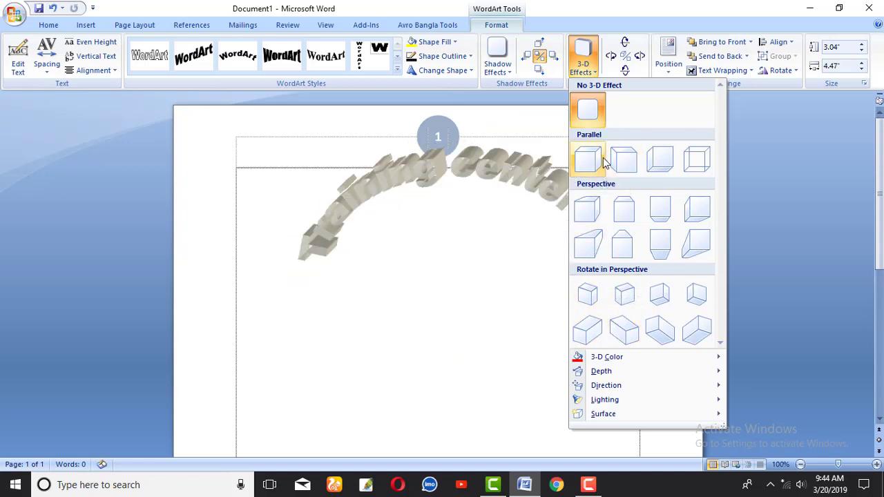
left_click(548, 114)
left_click(611, 58)
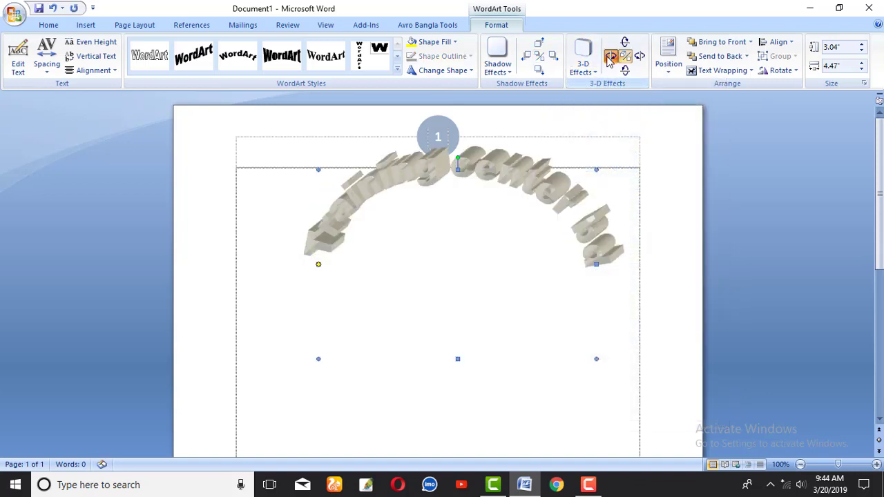
left_click(608, 59)
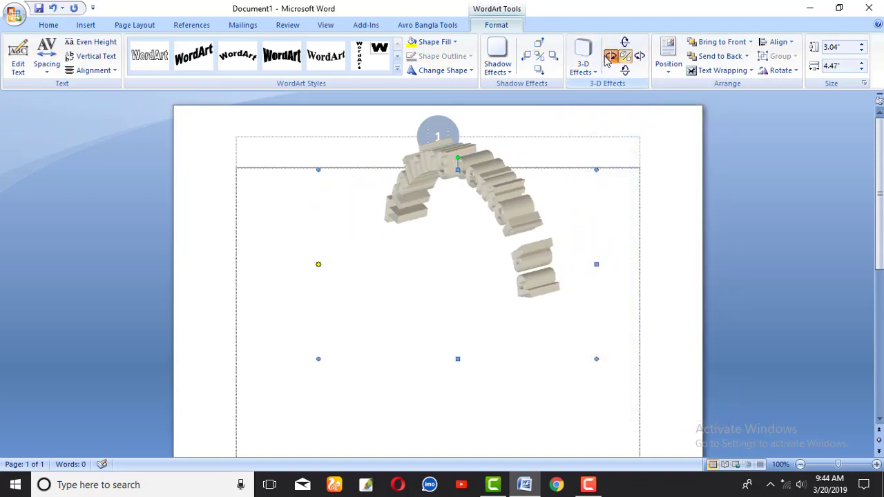
left_click(606, 60)
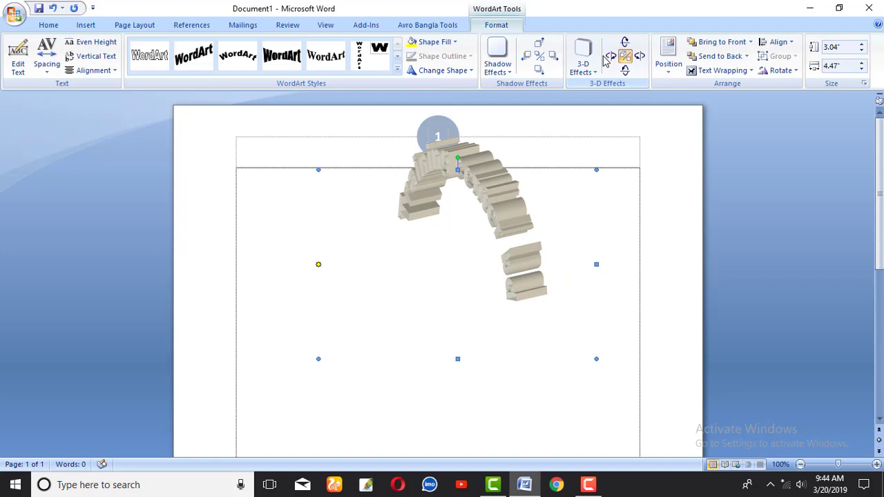
left_click(639, 57)
left_click(640, 57)
left_click(639, 57)
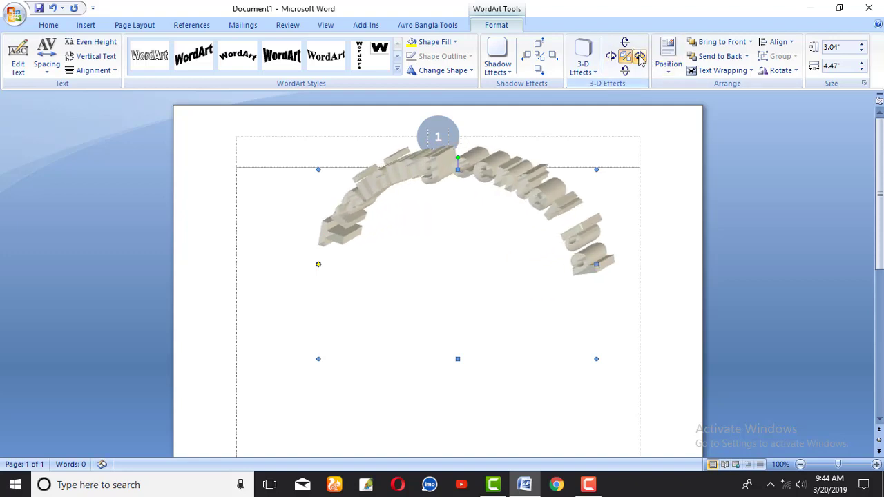
left_click(639, 57)
left_click(639, 57)
Tilt the 3-D WordArt up and down to adjust it, and raise its height to 3.3".
left_click(625, 42)
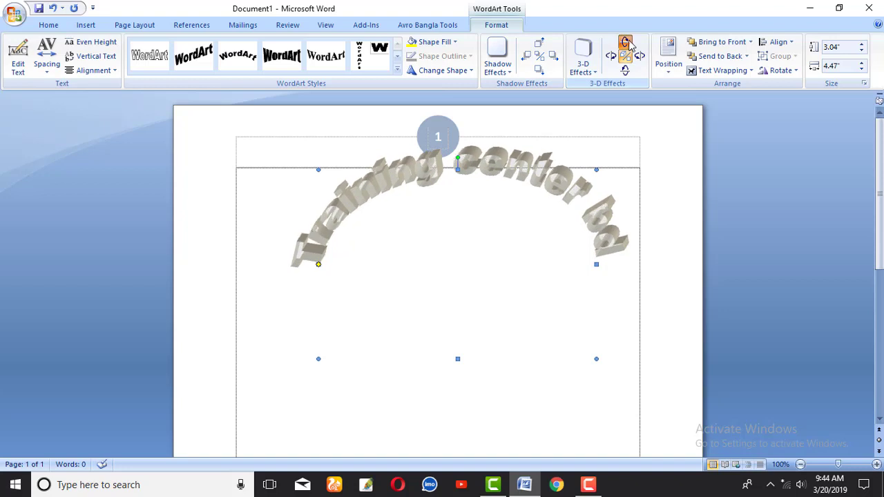
left_click(625, 43)
left_click(626, 44)
left_click(626, 43)
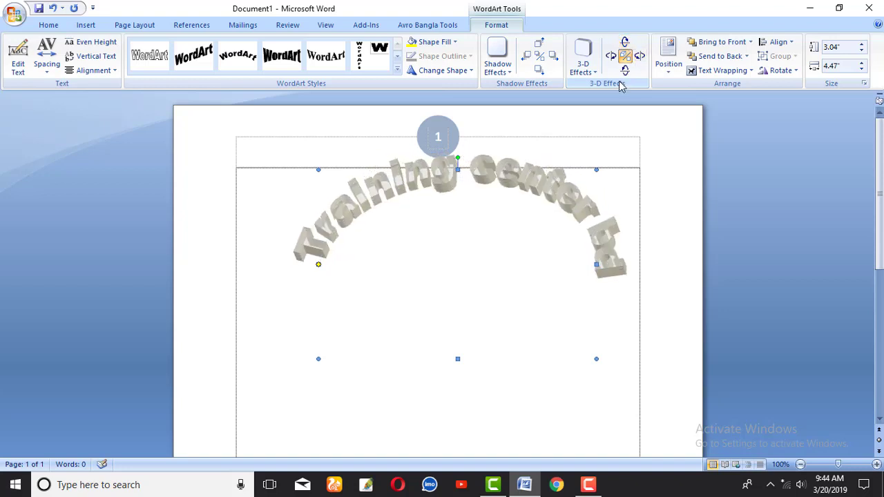
left_click(624, 72)
left_click(623, 71)
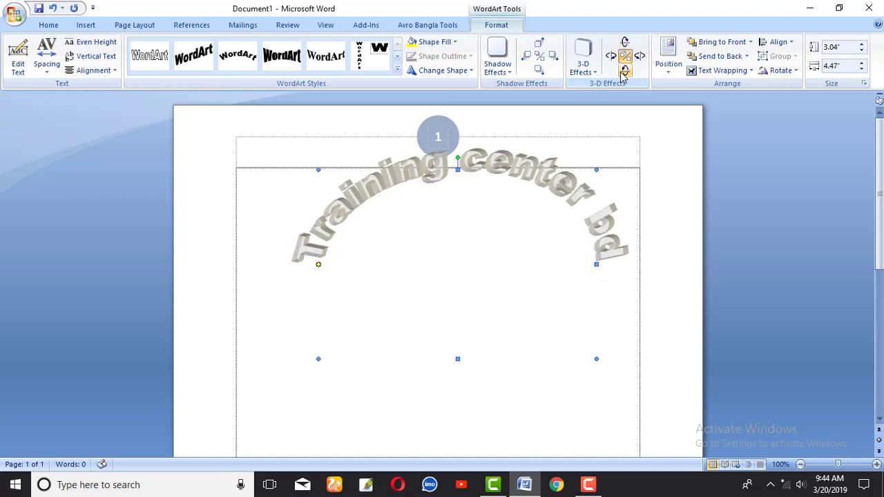
left_click(623, 72)
left_click(624, 72)
left_click(624, 43)
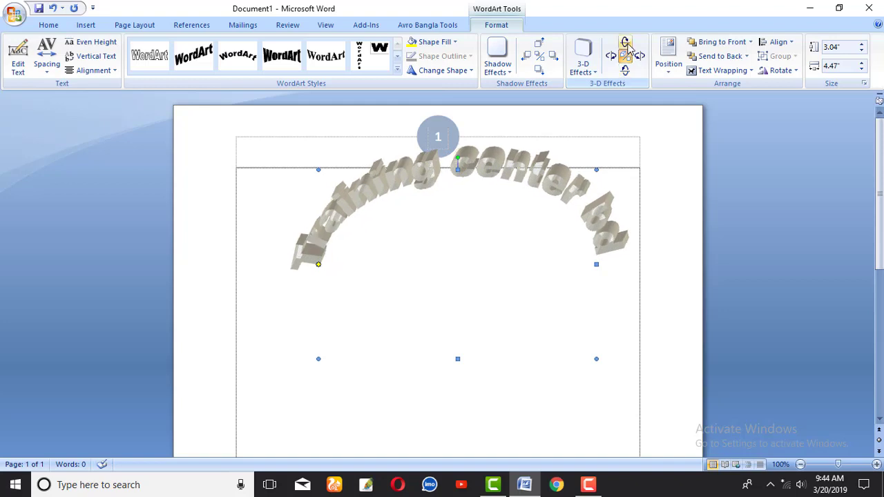
left_click(625, 43)
left_click(860, 44)
left_click(861, 44)
Resize the 3-D WordArt to 3.7" high by 4.8" wide.
left_click(861, 44)
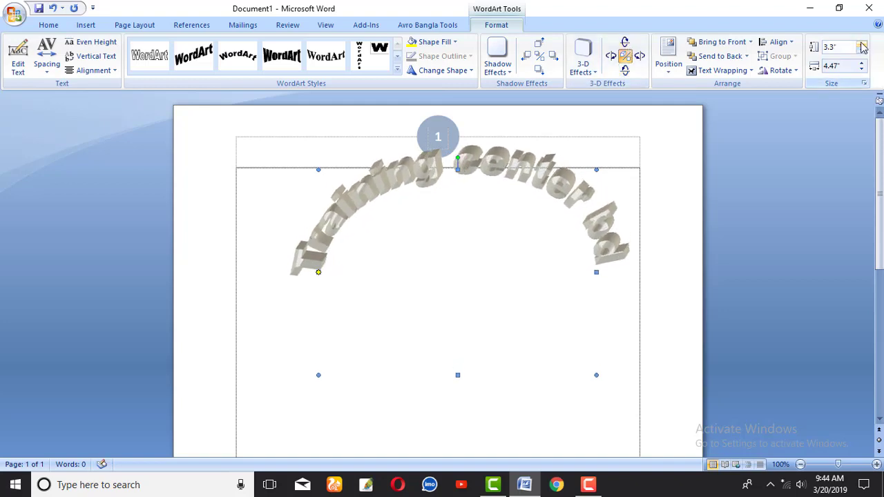
left_click(860, 44)
left_click(860, 45)
left_click(861, 44)
left_click(861, 45)
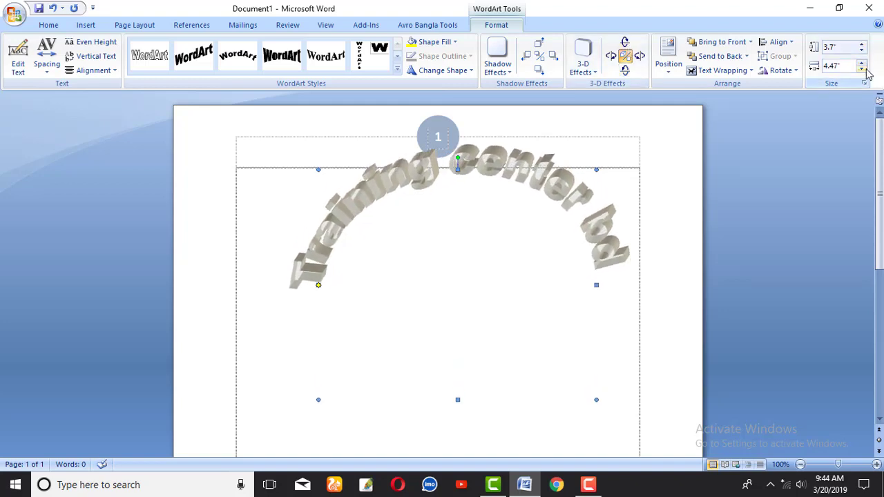
left_click(861, 63)
left_click(861, 64)
left_click(861, 63)
left_click(861, 64)
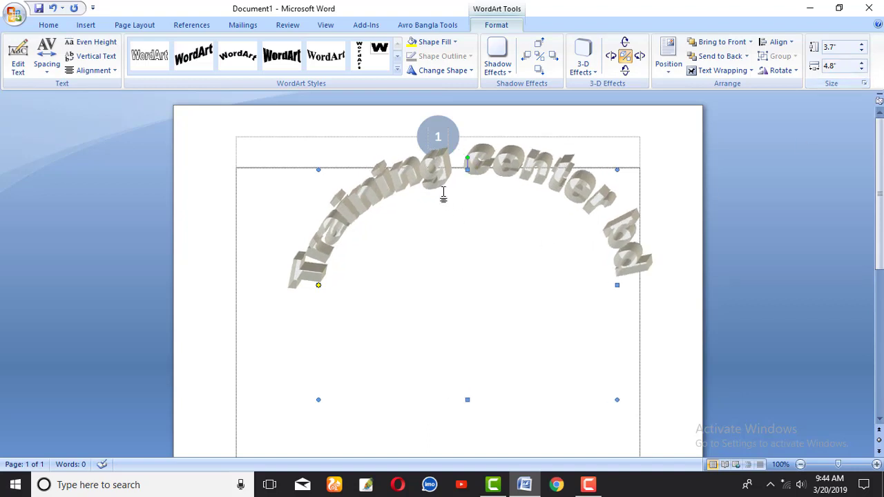
Rotate the WordArt slightly and move it a little down and right.
mouse_move(467, 158)
left_mouse_down()
mouse_move(484, 162)
mouse_move(422, 181)
left_mouse_up()
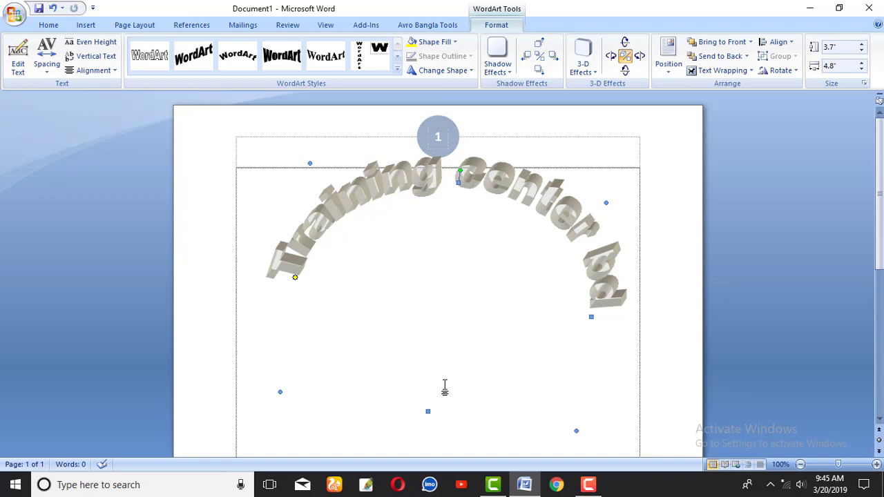
left_click_drag(393, 201, 400, 213)
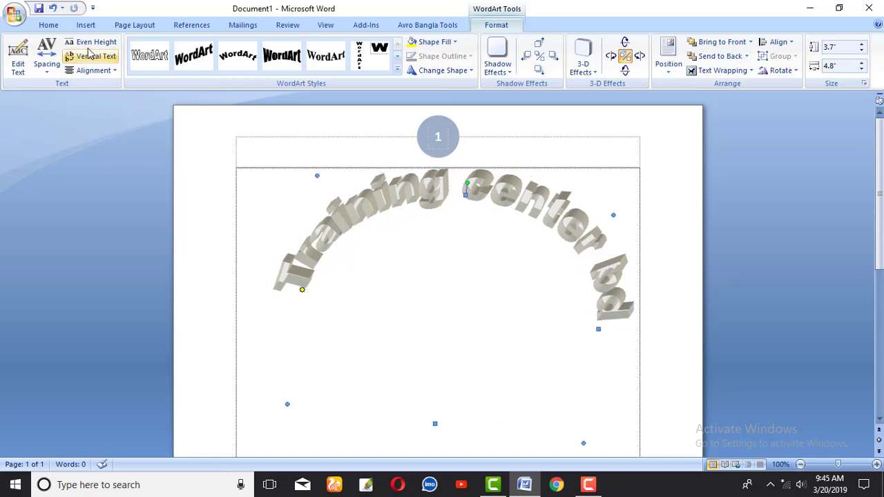
left_click(84, 24)
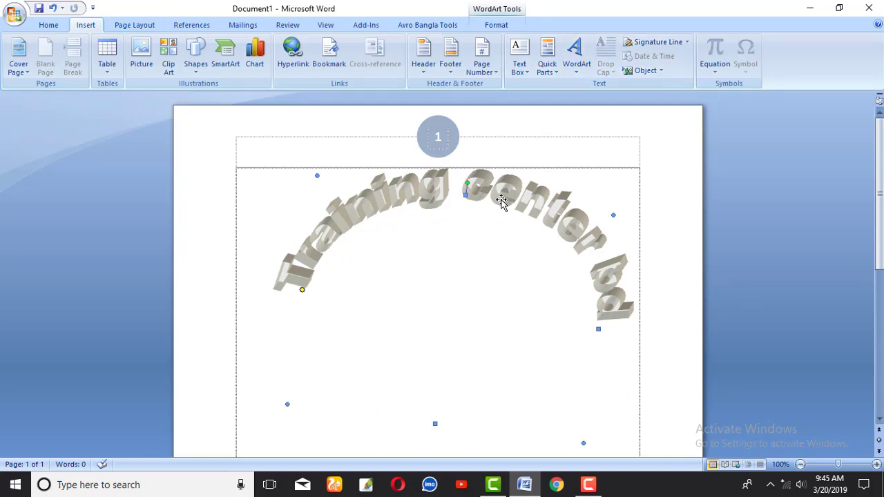
Delete the 3-D WordArt title, then look through the Equation and Symbol dropdowns.
key("Delete")
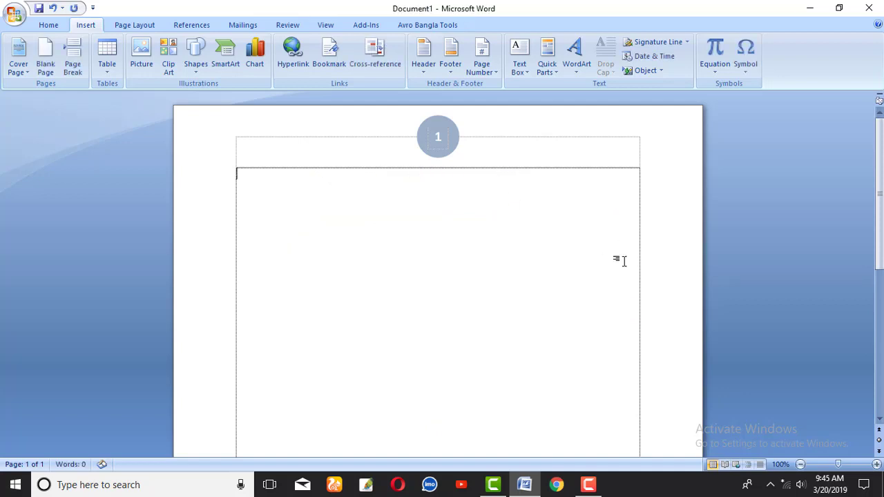
left_click(718, 69)
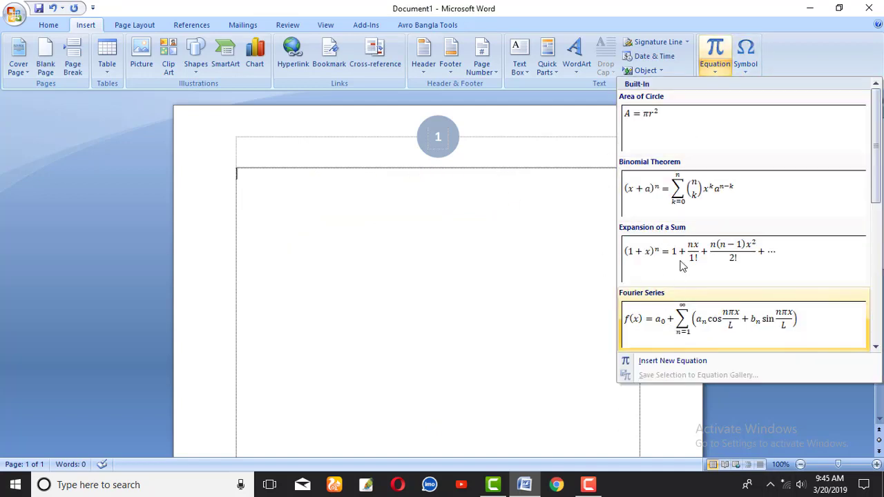
left_click(510, 335)
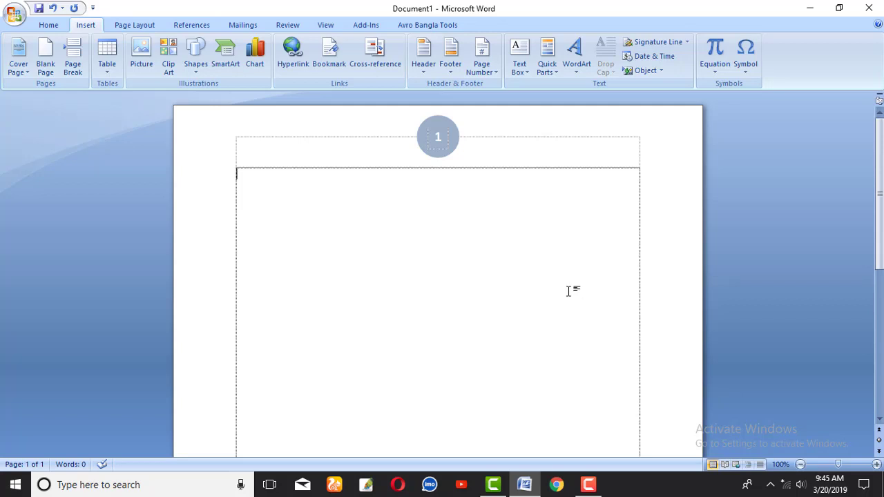
left_click(744, 69)
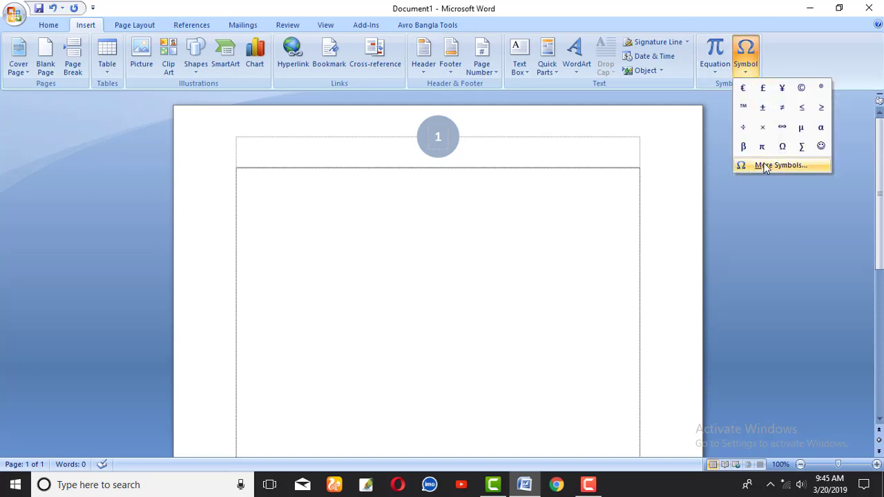
left_click(628, 197)
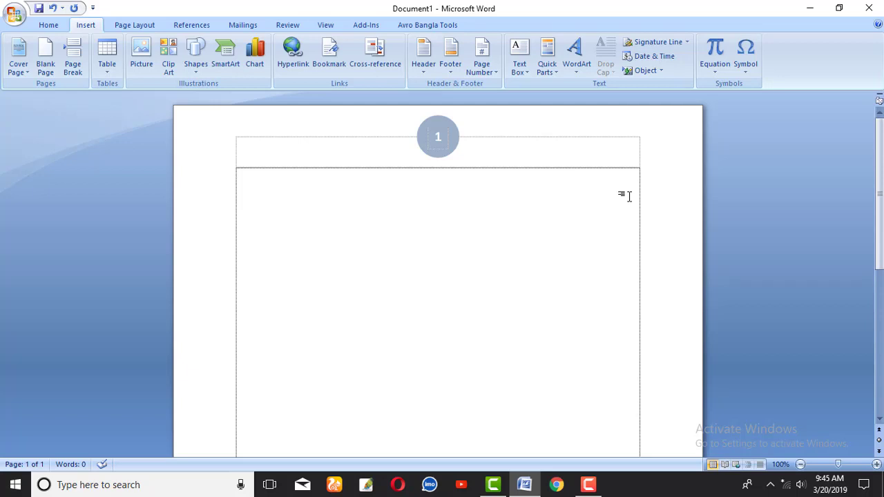
left_click(744, 69)
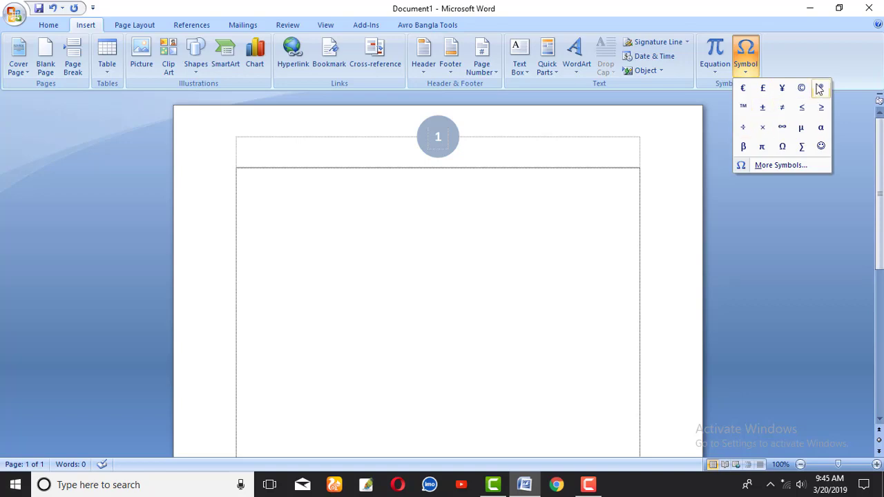
Open the Symbol dialog and browse the Bahnschrift Light font down to its currency symbols.
left_click(776, 169)
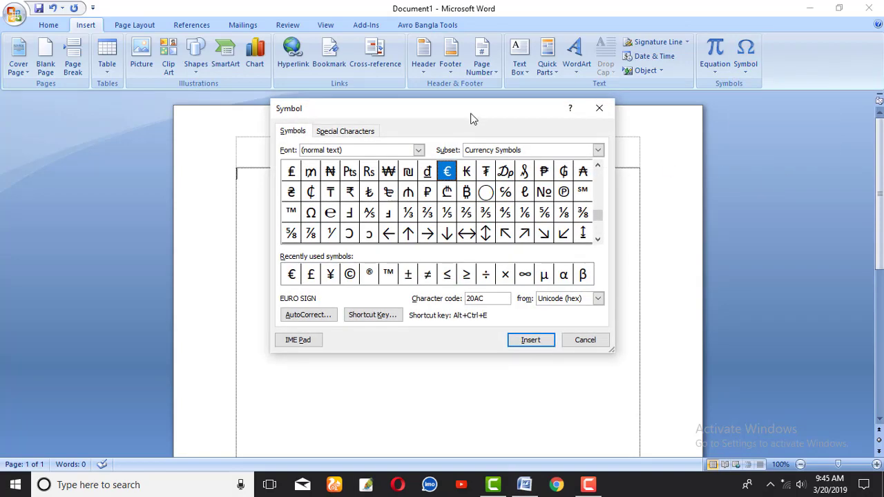
left_click_drag(472, 119, 722, 113)
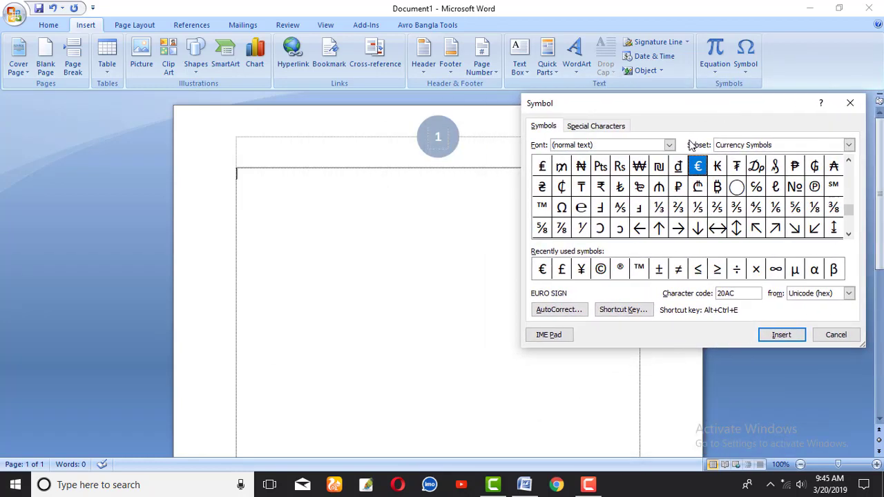
left_click(669, 145)
scroll(585, 181, "down", 5)
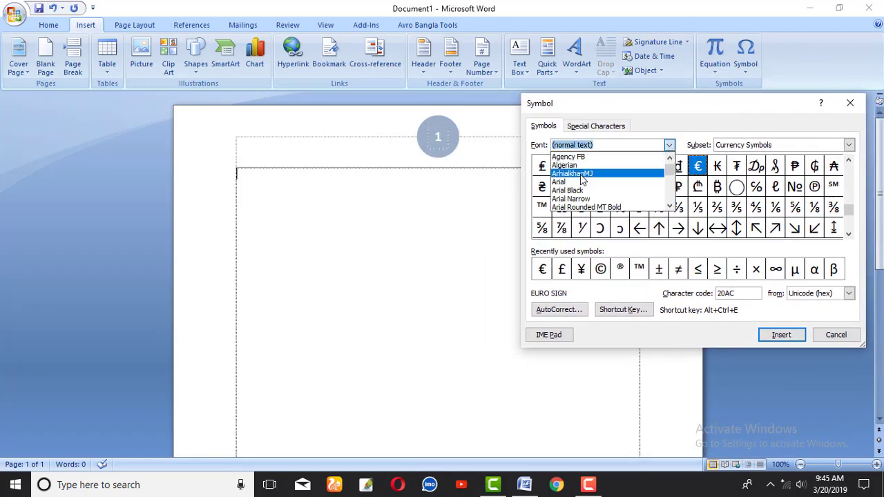
scroll(586, 188, "down", 2)
scroll(586, 187, "down", 5)
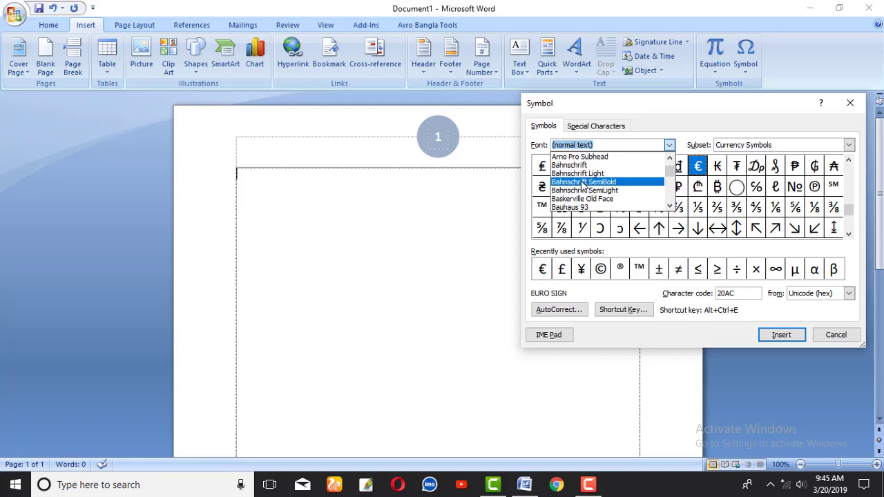
left_click(583, 173)
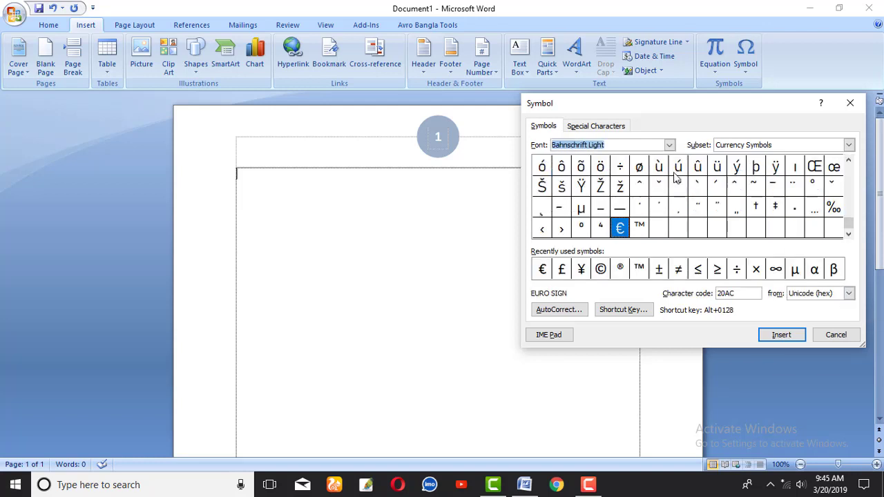
left_click_drag(849, 231, 851, 186)
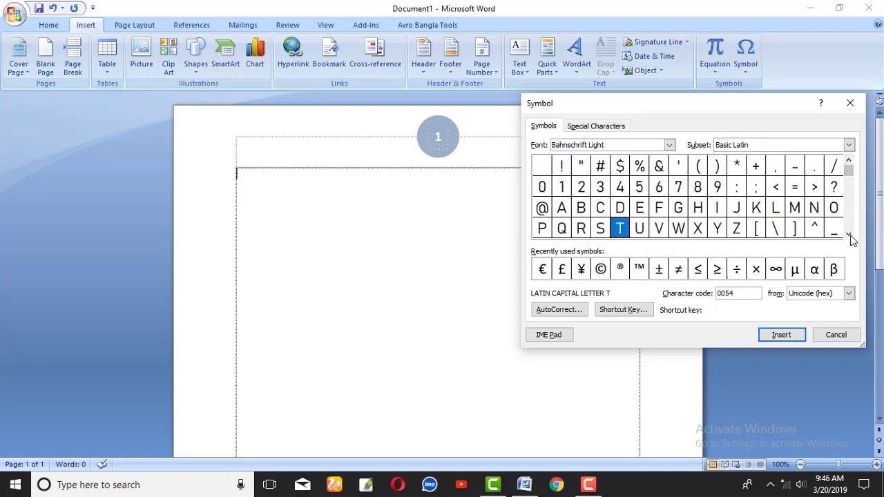
left_click(849, 234)
left_click(849, 235)
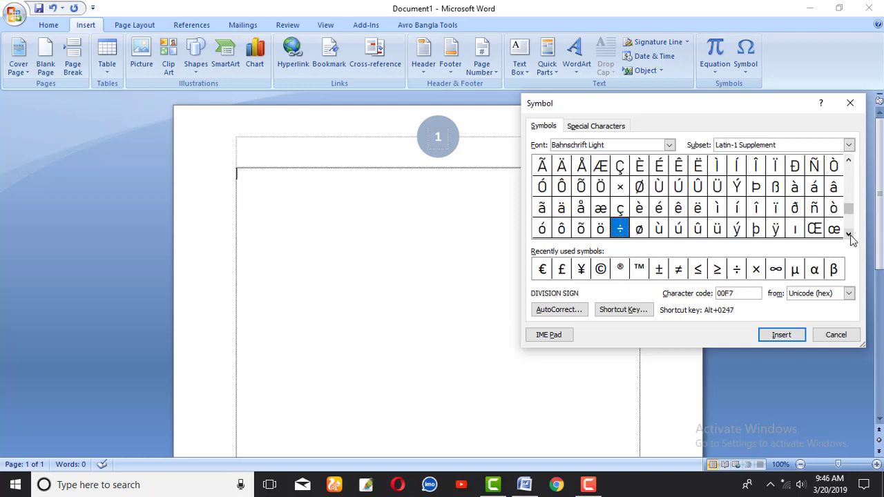
left_click(849, 234)
left_click(849, 234)
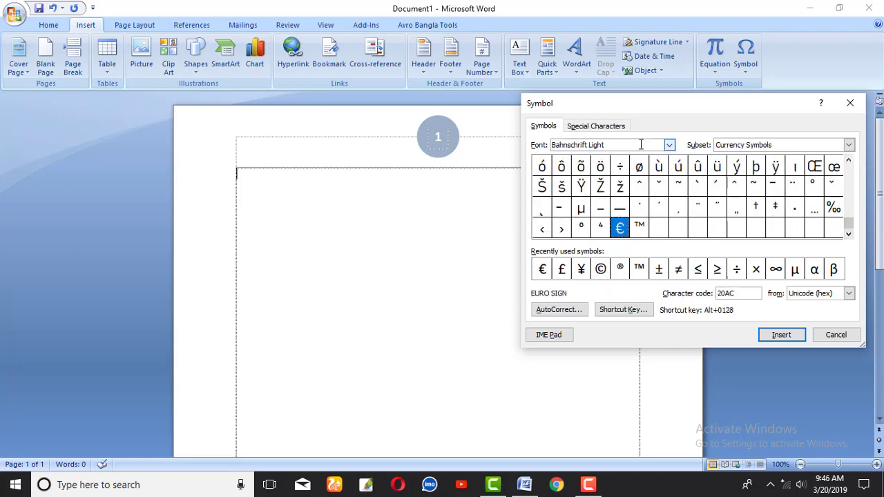
Switch the symbol font to Bookman Old Style and scroll back to Greek and spacing modifiers.
left_click(669, 145)
scroll(581, 181, "down", 3)
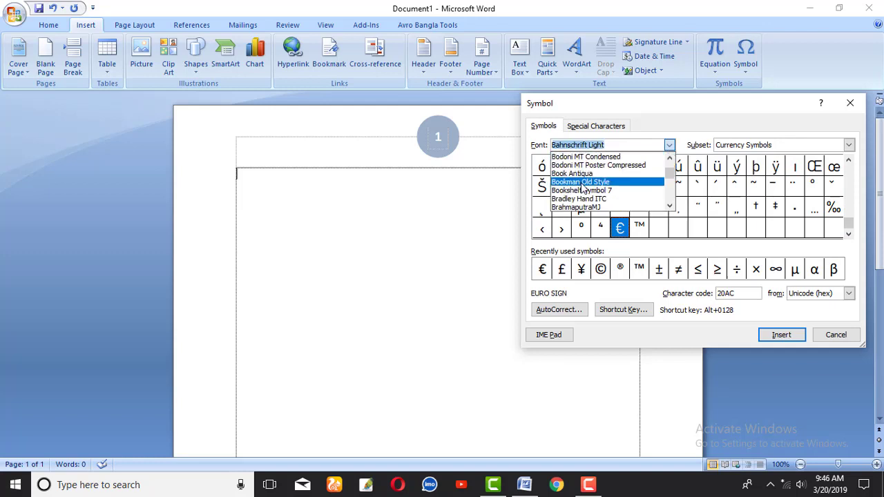
left_click(582, 181)
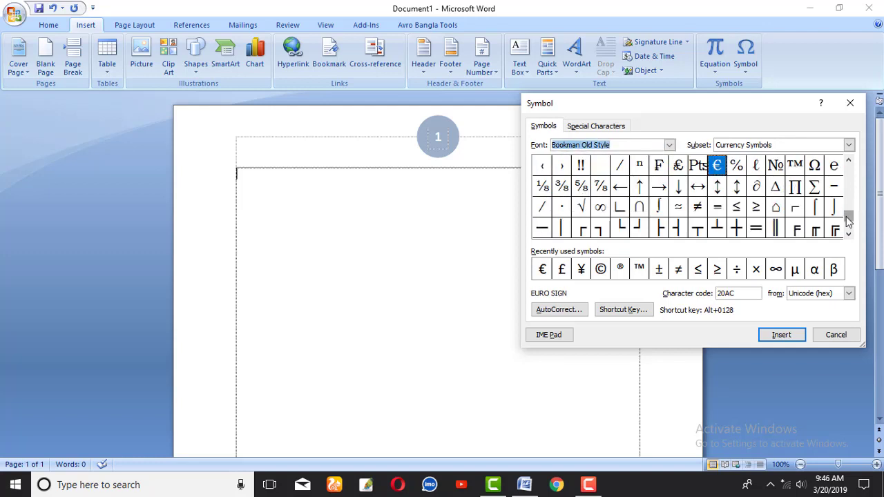
left_click_drag(848, 217, 847, 210)
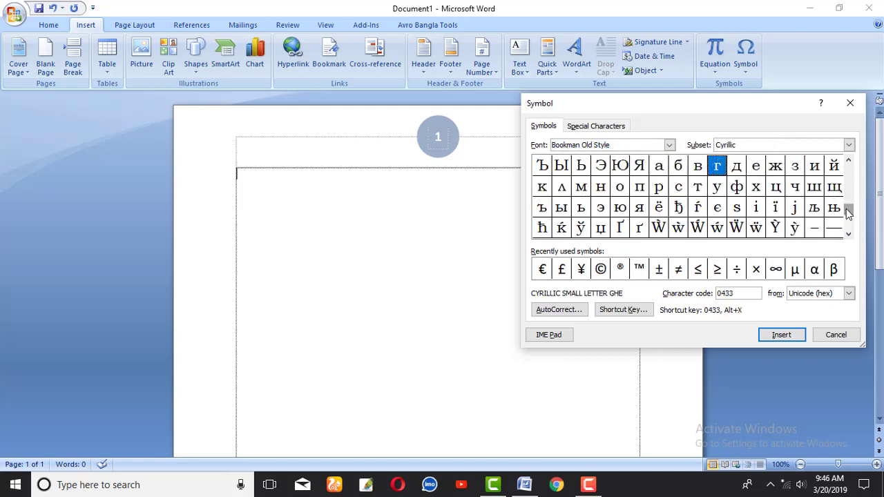
left_click(849, 163)
left_click(849, 163)
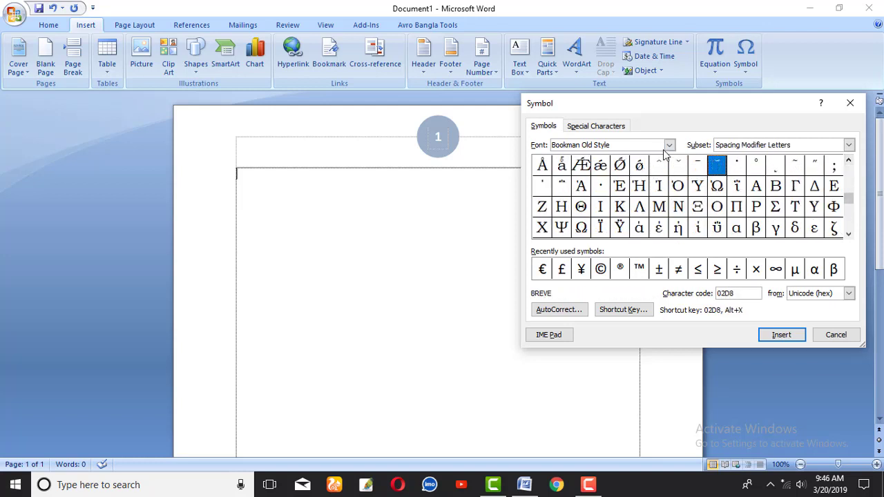
Switch to Arno Pro, jump to IPA Extensions, then select € from Recently used symbols.
left_click(668, 145)
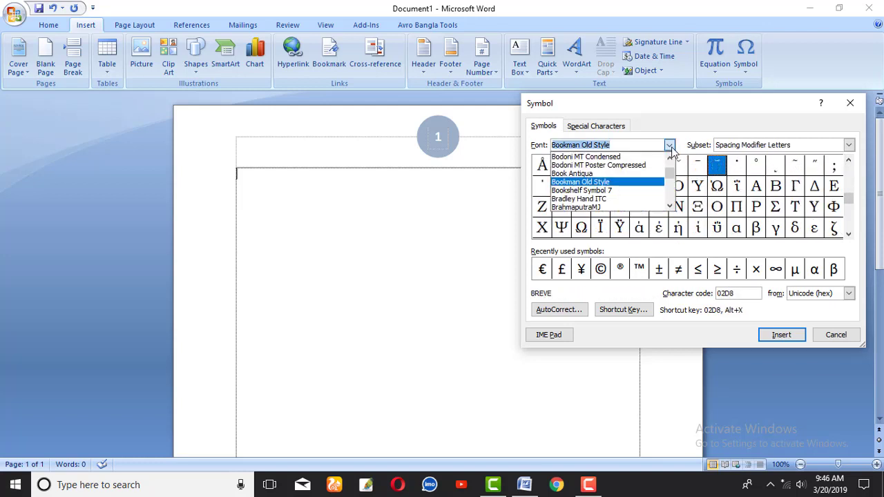
scroll(594, 192, "up", 5)
scroll(589, 191, "up", 5)
left_click(573, 173)
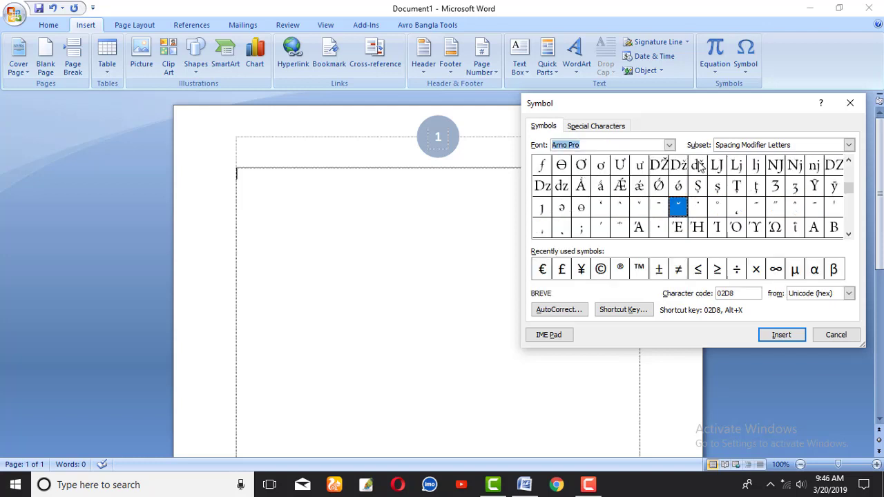
left_click(849, 146)
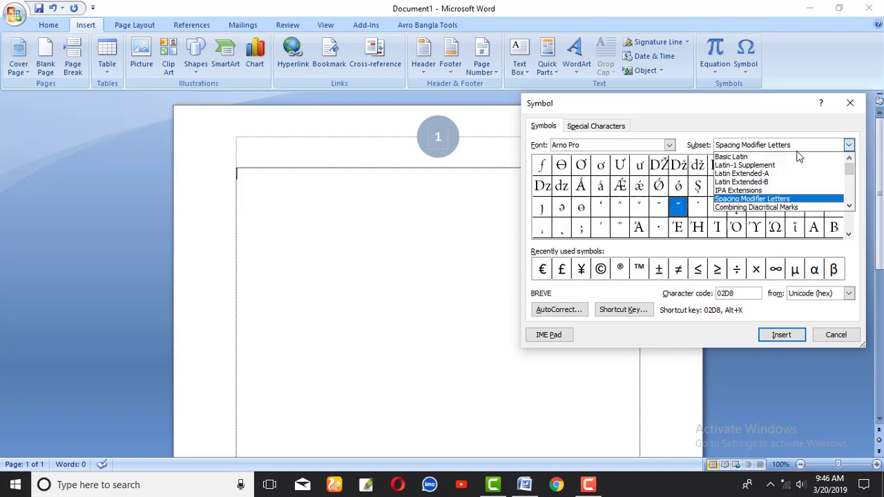
left_click(738, 191)
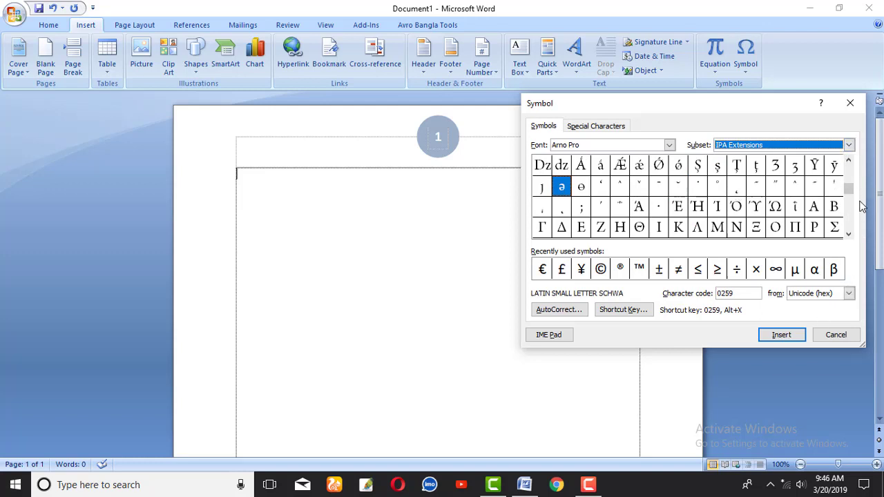
left_click_drag(851, 190, 852, 223)
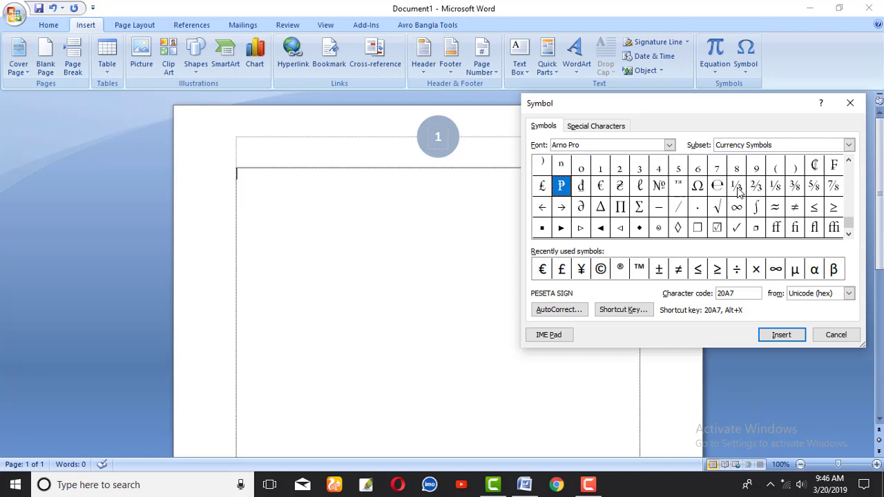
left_click(542, 271)
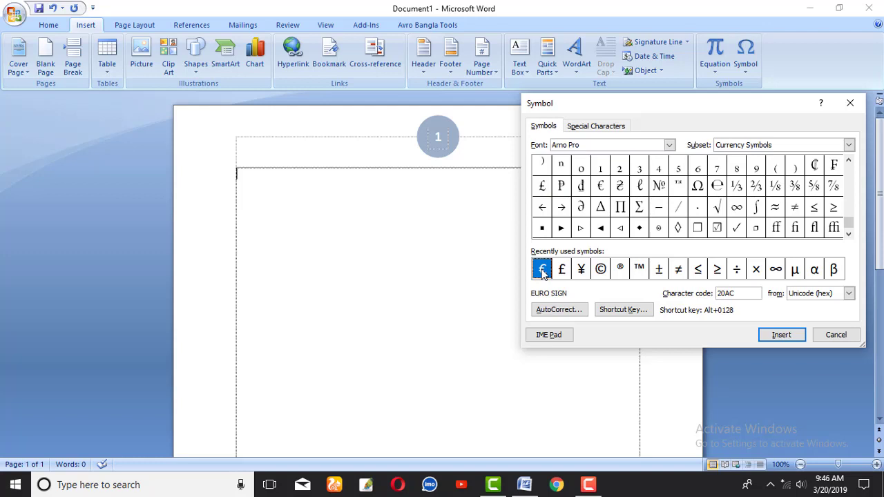
Insert the Euro sign at the top of the page and select it.
left_click(778, 337)
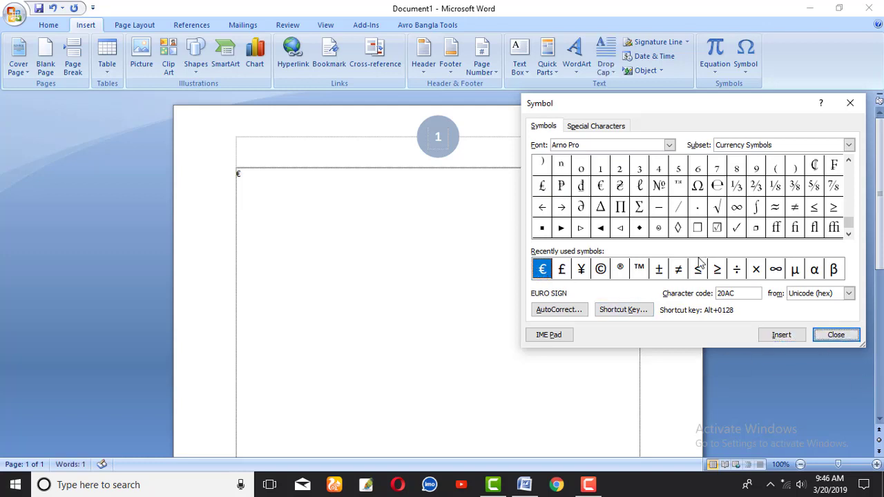
left_click(849, 107)
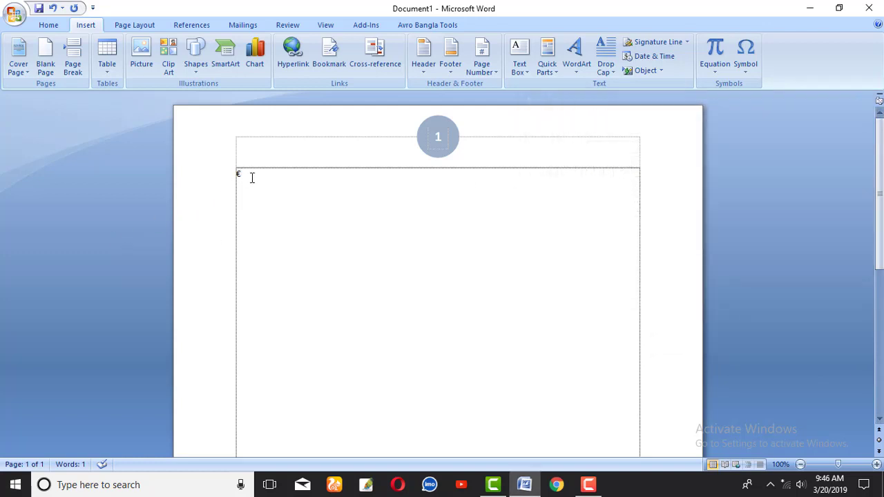
left_click_drag(252, 177, 197, 164)
Enlarge the Euro sign to 80 pt with repeated Grow Font.
left_click(57, 28)
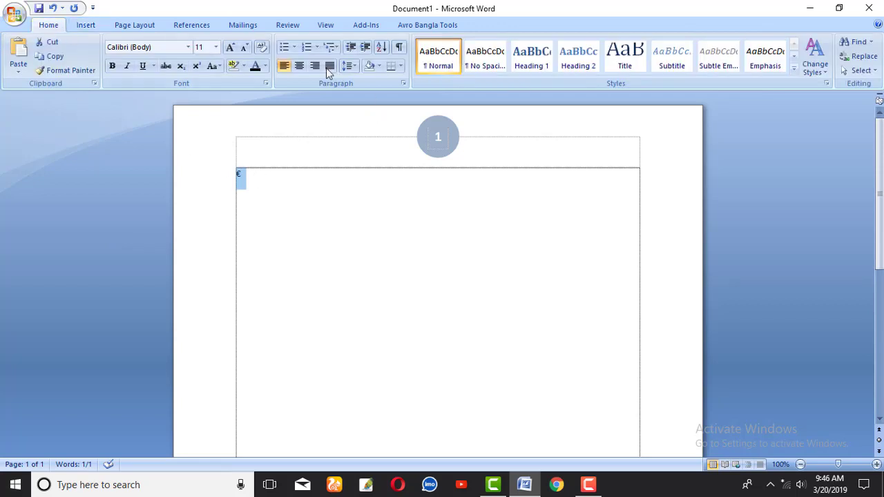
left_click(232, 50)
left_click(232, 51)
left_click(233, 52)
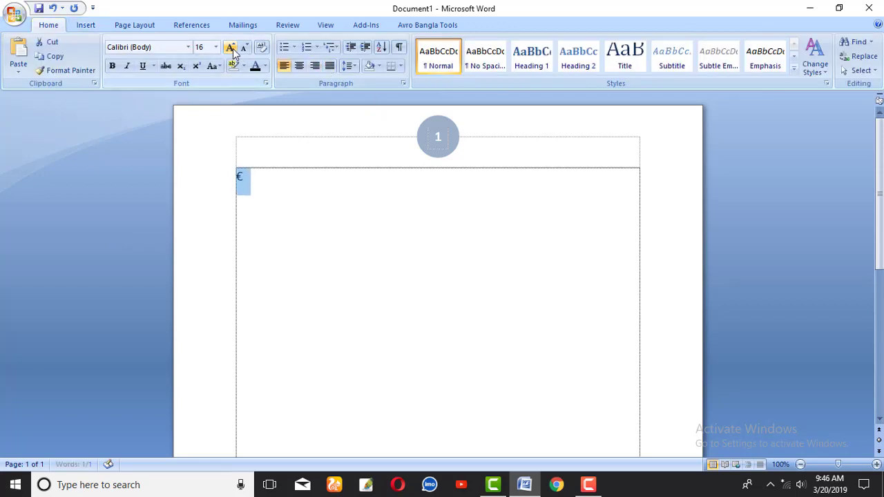
left_click(231, 47)
left_click(231, 47)
left_click(231, 47)
left_click(231, 47)
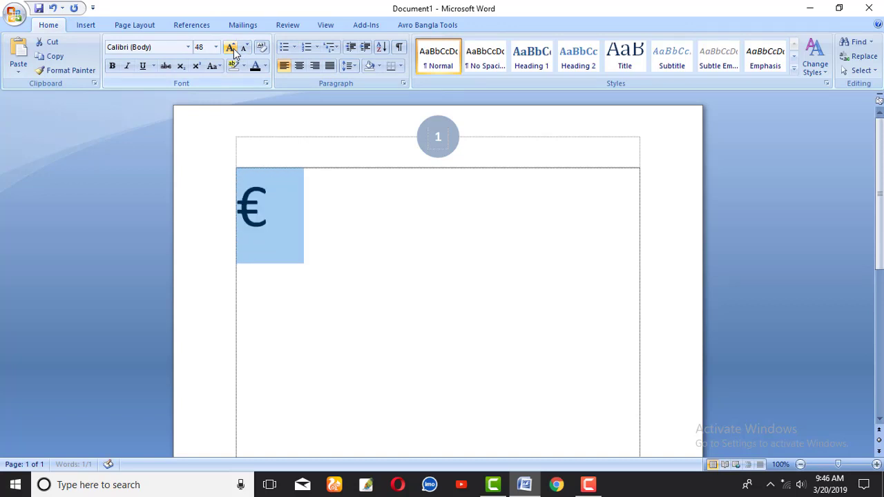
left_click(233, 52)
left_click(233, 51)
left_click(315, 270)
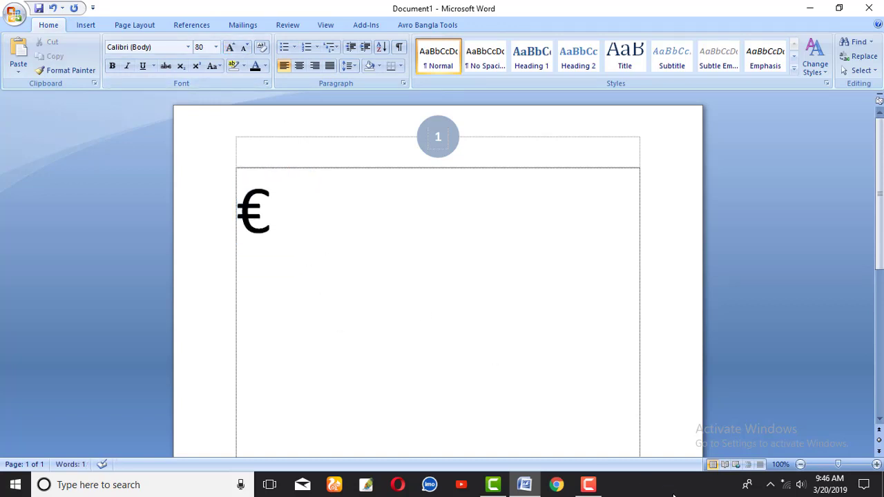
left_click(86, 29)
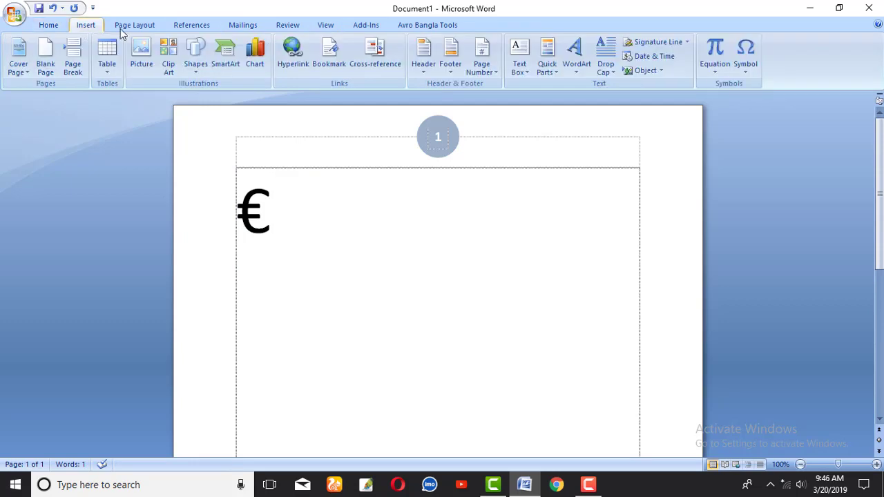
Insert a ¥ sign in Chaparral Pro Light after the Euro sign from the Symbol dialog.
left_click(748, 70)
left_click(770, 166)
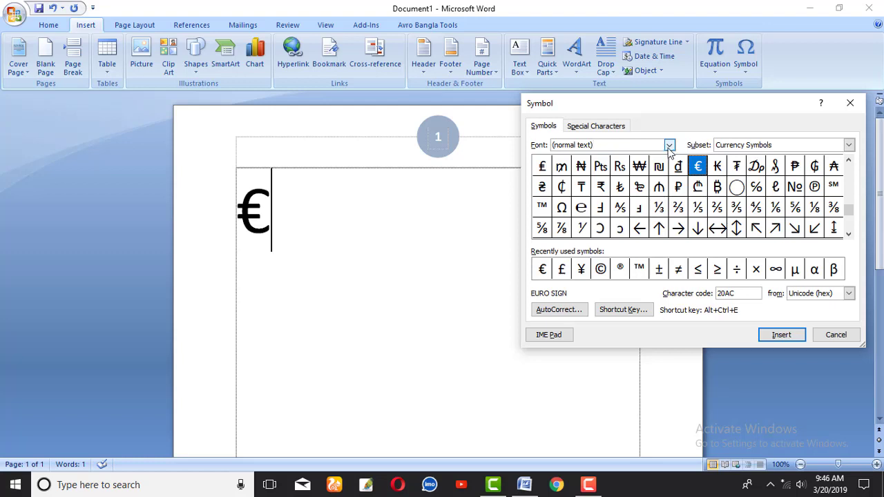
left_click(669, 145)
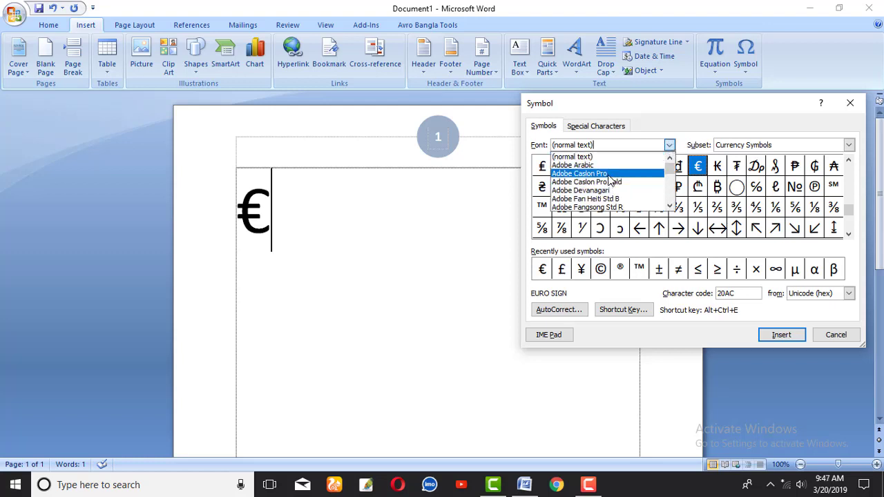
scroll(609, 178, "down", 5)
scroll(609, 180, "down", 5)
scroll(608, 186, "down", 5)
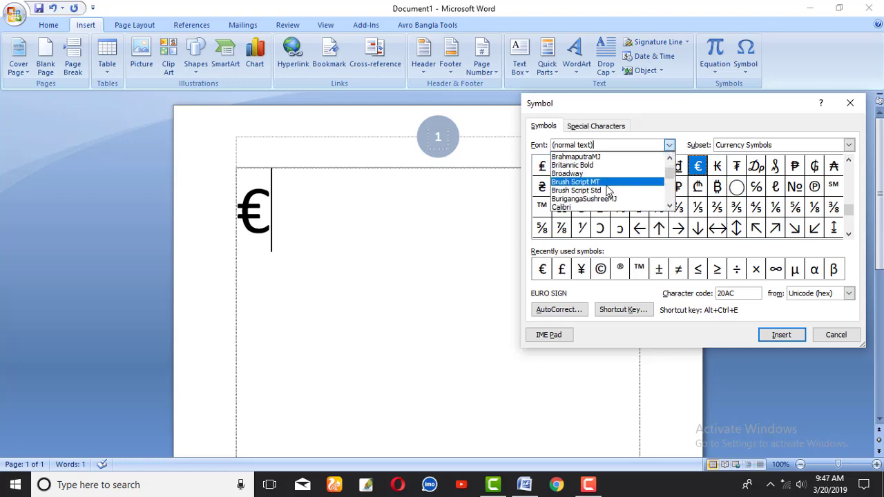
scroll(607, 193, "down", 5)
left_click(584, 181)
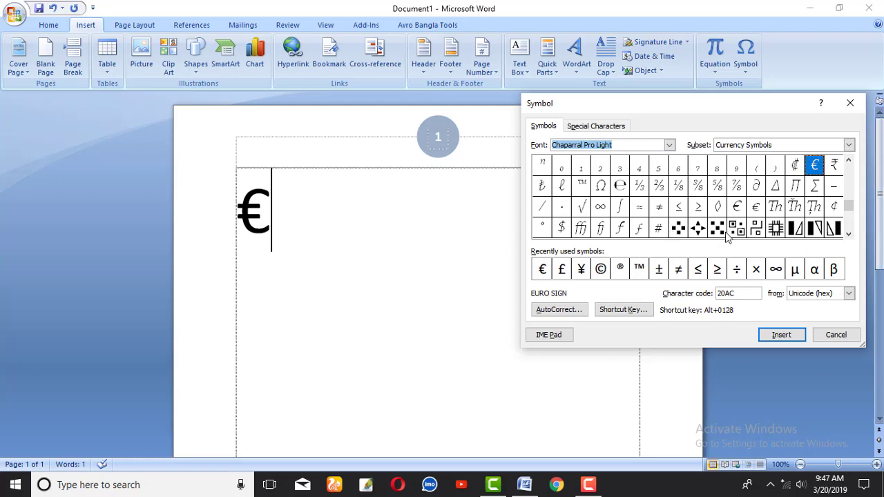
left_click(581, 268)
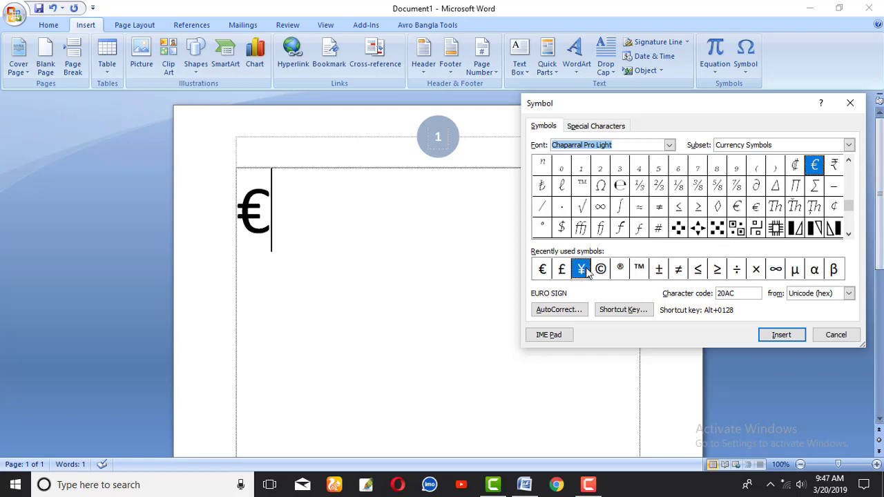
left_click(780, 336)
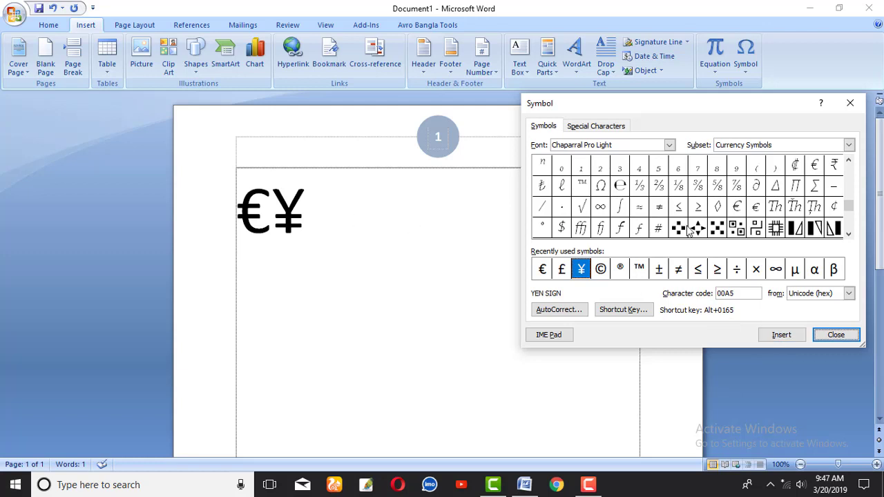
left_click(850, 103)
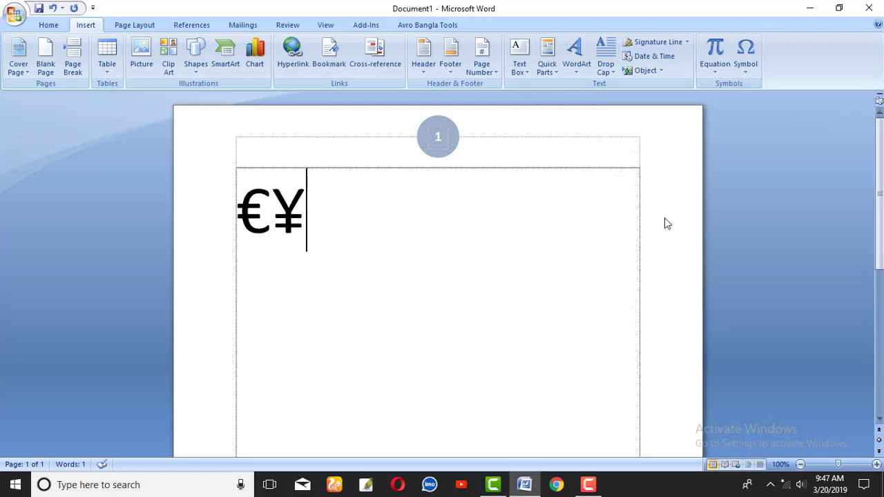